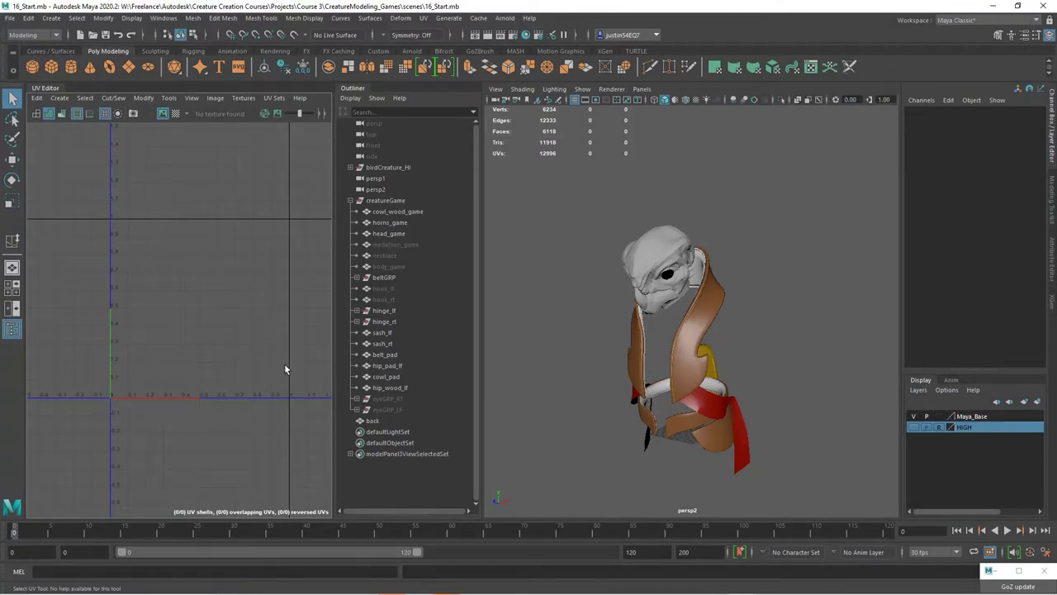
# Select all faces of the left sash and open the UV Toolkit
pyautogui.click(707, 402)
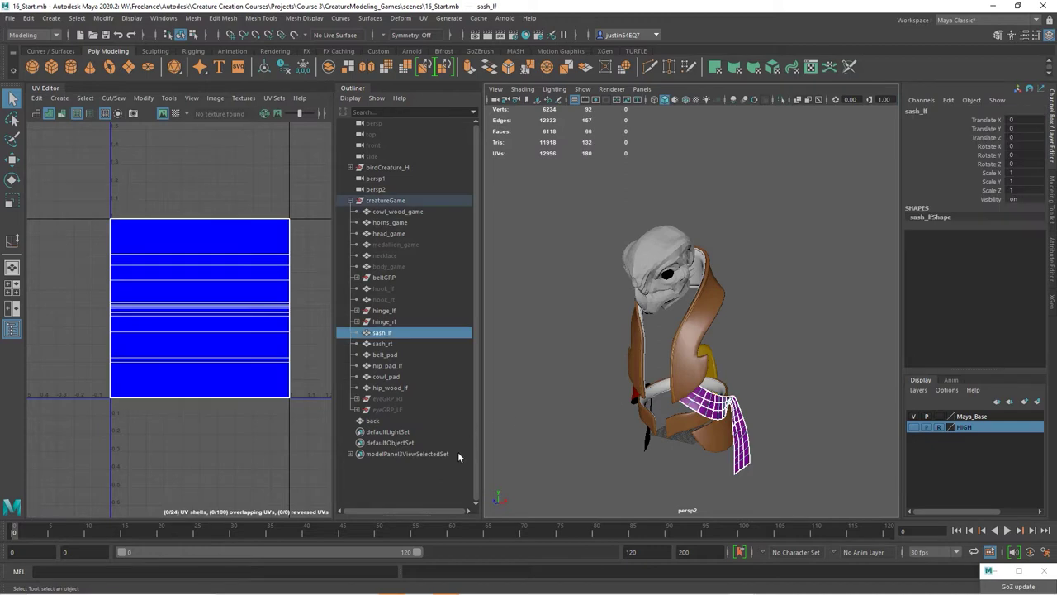
pyautogui.keyDown('alt'); pyautogui.moveTo(220, 339); pyautogui.dragTo(196, 288, button='middle'); pyautogui.keyUp('alt')
pyautogui.keyDown('alt'); pyautogui.moveTo(210, 287); pyautogui.dragTo(304, 284, button='right'); pyautogui.keyUp('alt')
pyautogui.moveTo(251, 251); pyautogui.dragTo(286, 249, button='right')
pyautogui.click(283, 249)
pyautogui.click(191, 97)
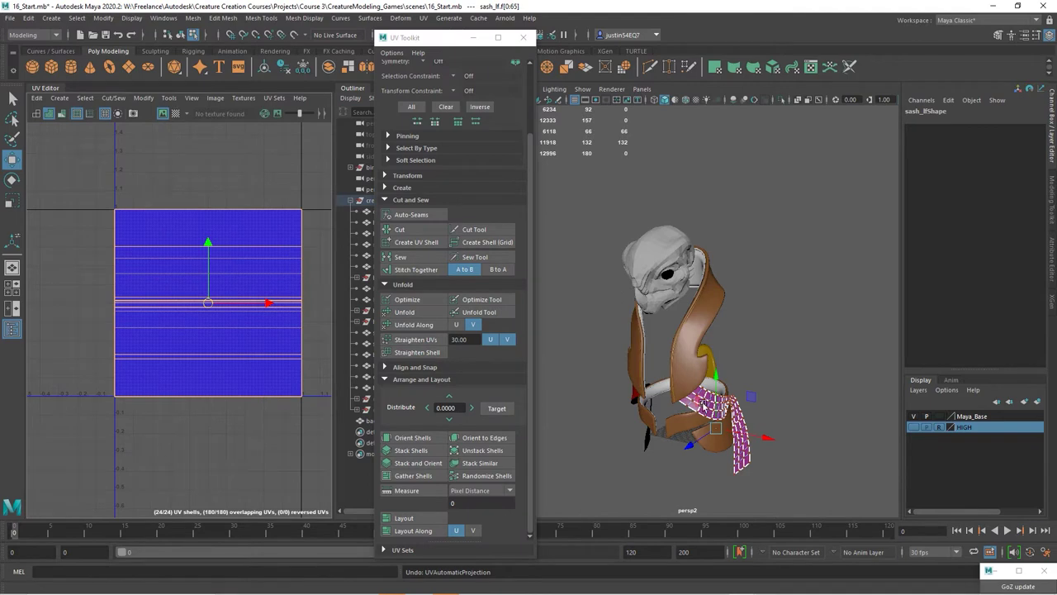
pyautogui.keyDown('alt'); pyautogui.moveTo(716, 422); pyautogui.dragTo(640, 419); pyautogui.keyUp('alt')
pyautogui.keyDown('alt'); pyautogui.moveTo(711, 412); pyautogui.dragTo(789, 406, button='right'); pyautogui.keyUp('alt')
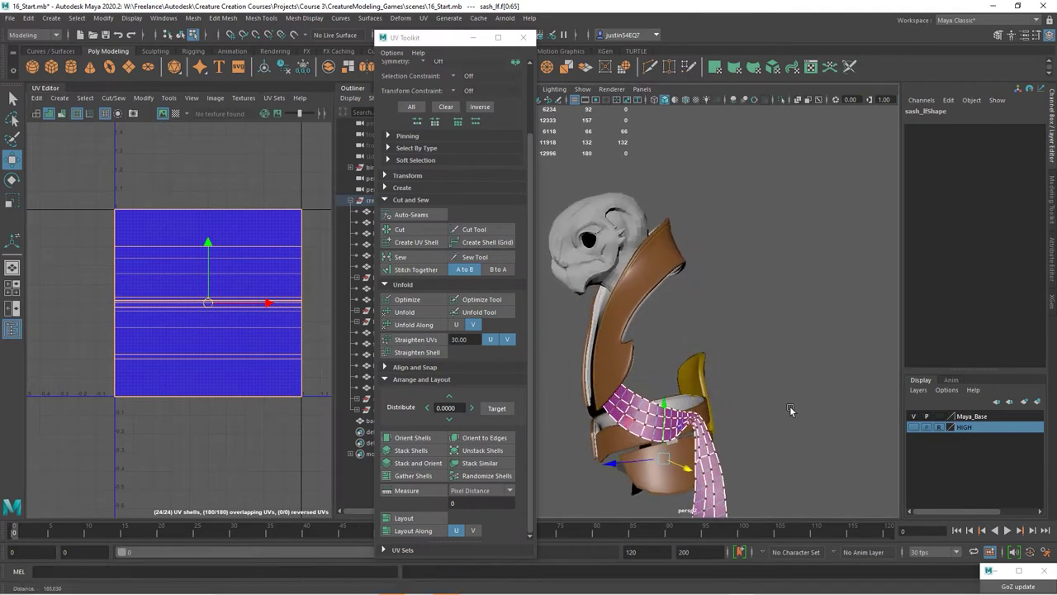
pyautogui.keyDown('alt'); pyautogui.moveTo(790, 406); pyautogui.dragTo(789, 306, button='middle'); pyautogui.keyUp('alt')
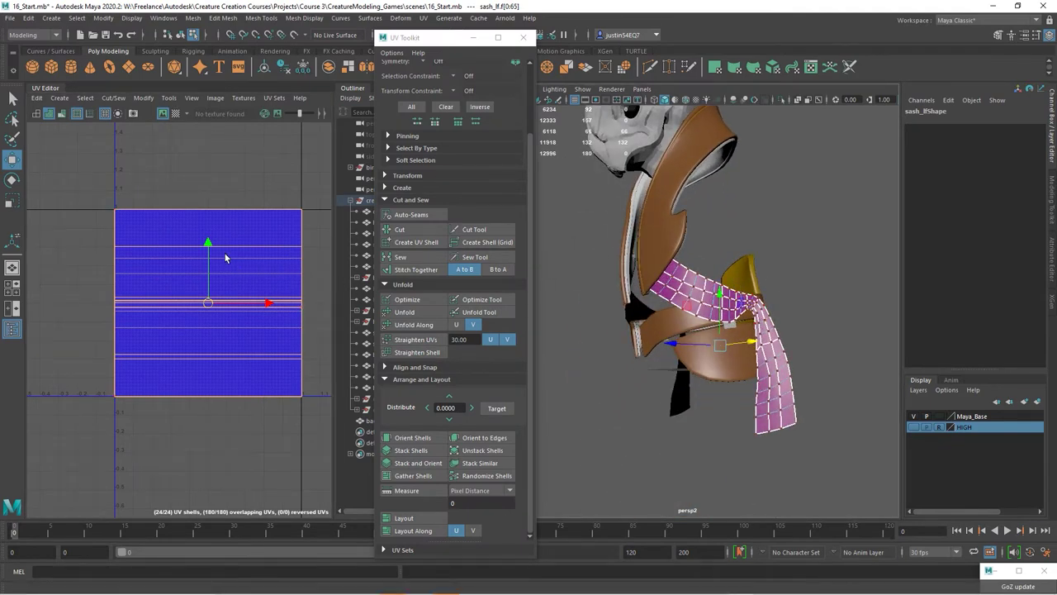
pyautogui.moveTo(207, 243); pyautogui.dragTo(128, 221, button='right')
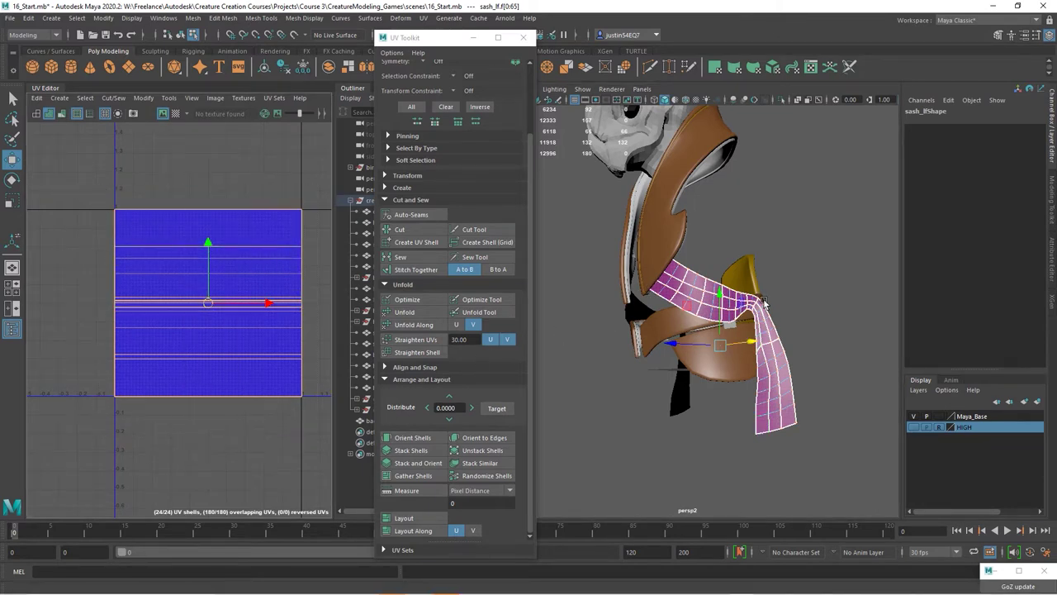
# Project the left sash's UVs with Contour Stretch mapping at default settings, using the Walk Contours method
pyautogui.click(427, 18)
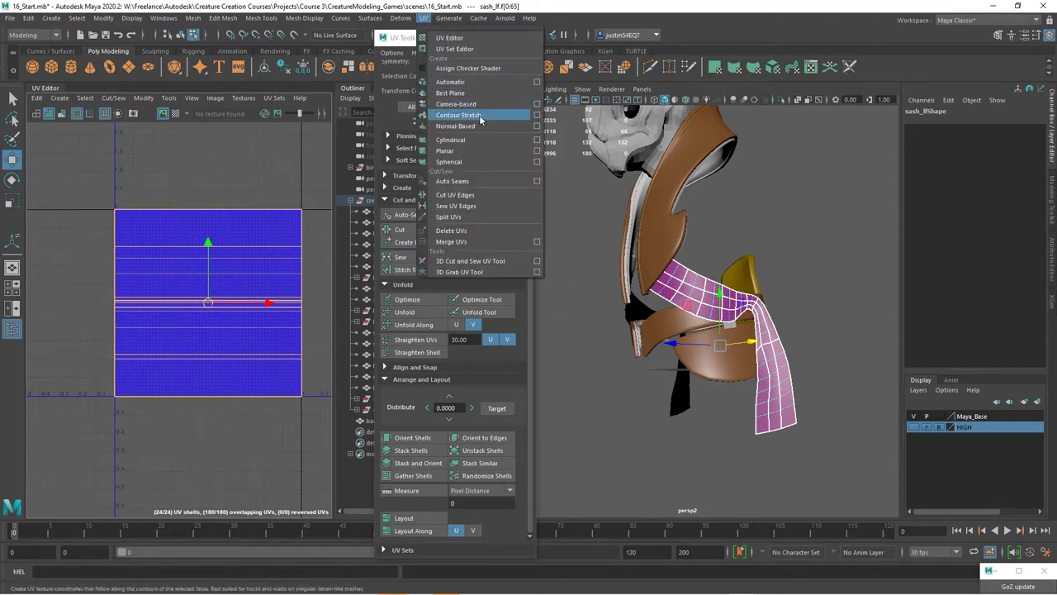
pyautogui.click(537, 117)
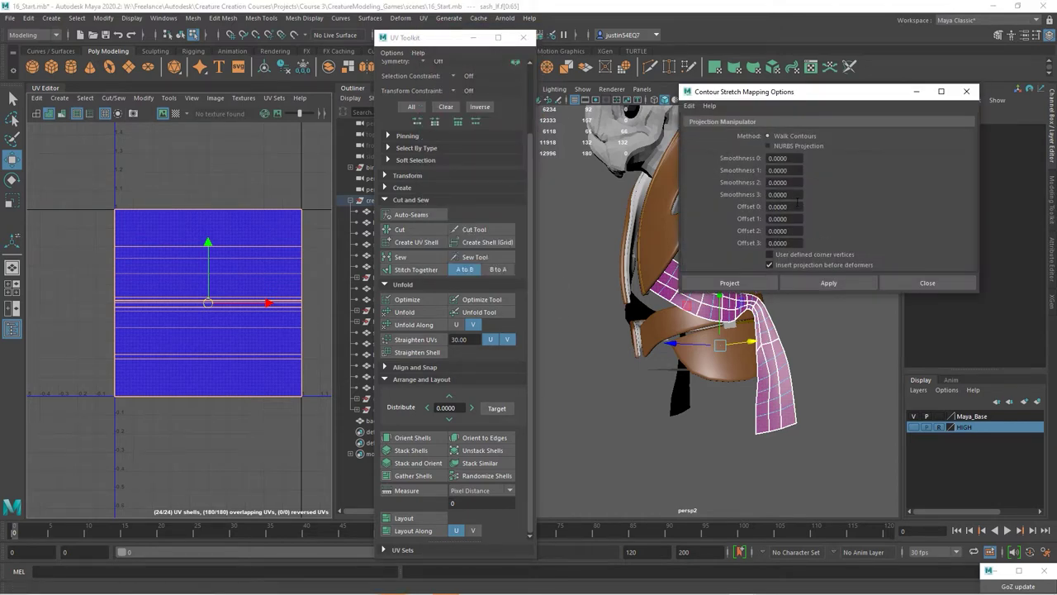
pyautogui.click(688, 106)
pyautogui.click(697, 127)
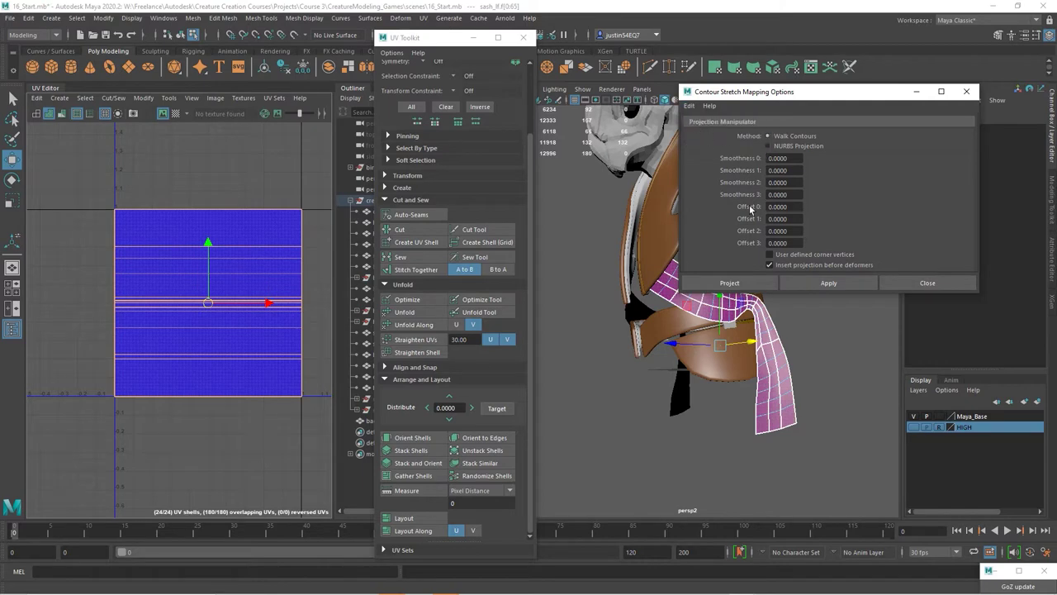
pyautogui.click(730, 283)
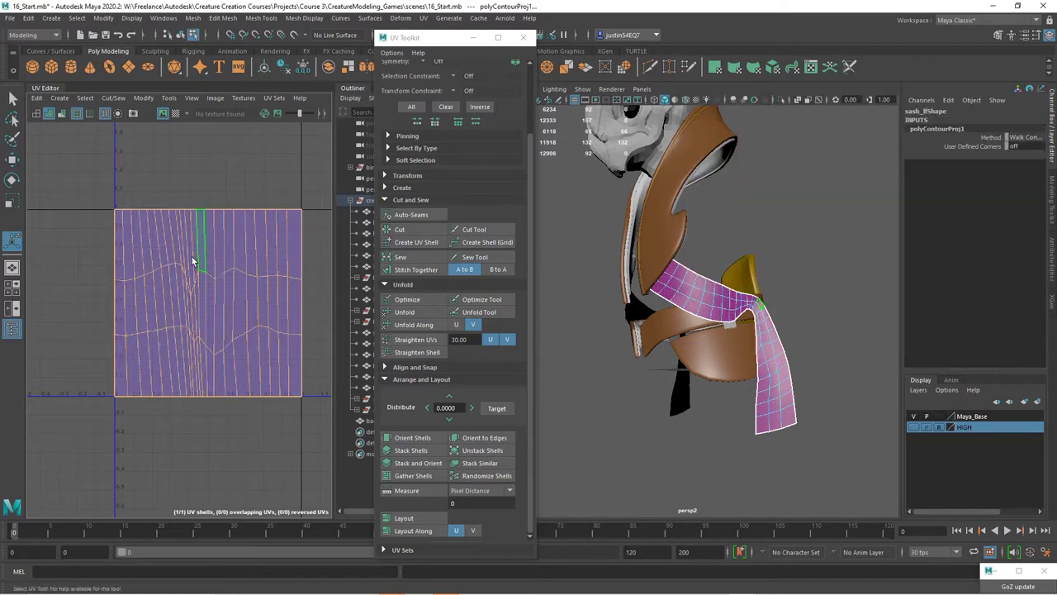
# Display the checker map and scale the left sash's whole UV shell down vertically to make the checks roughly square
pyautogui.click(175, 113)
pyautogui.scroll(6, 708, 309)
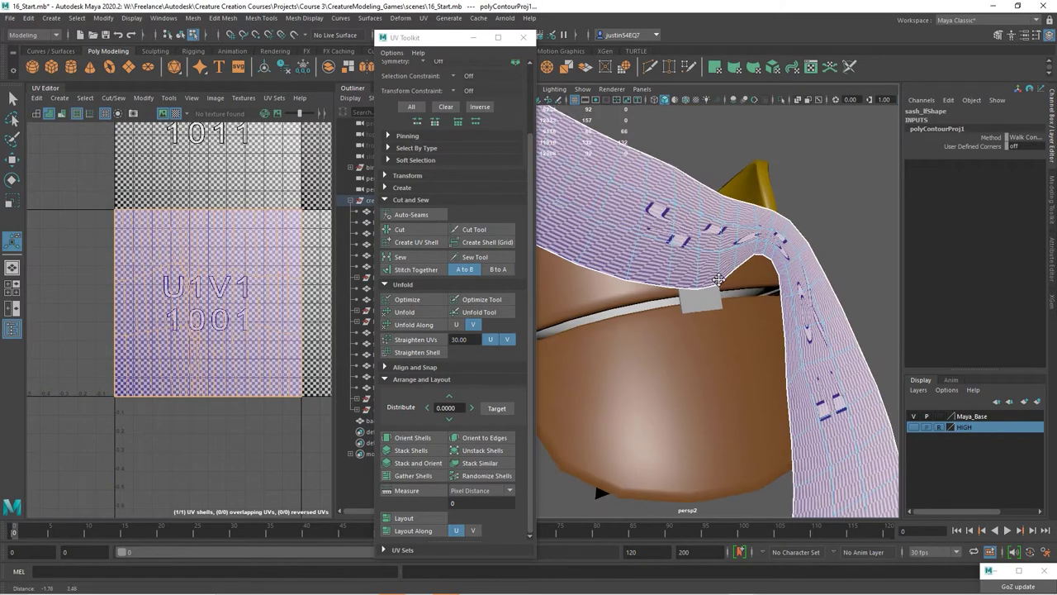
pyautogui.click(316, 204)
pyautogui.moveTo(320, 188); pyautogui.dragTo(89, 427)
pyautogui.press('r')
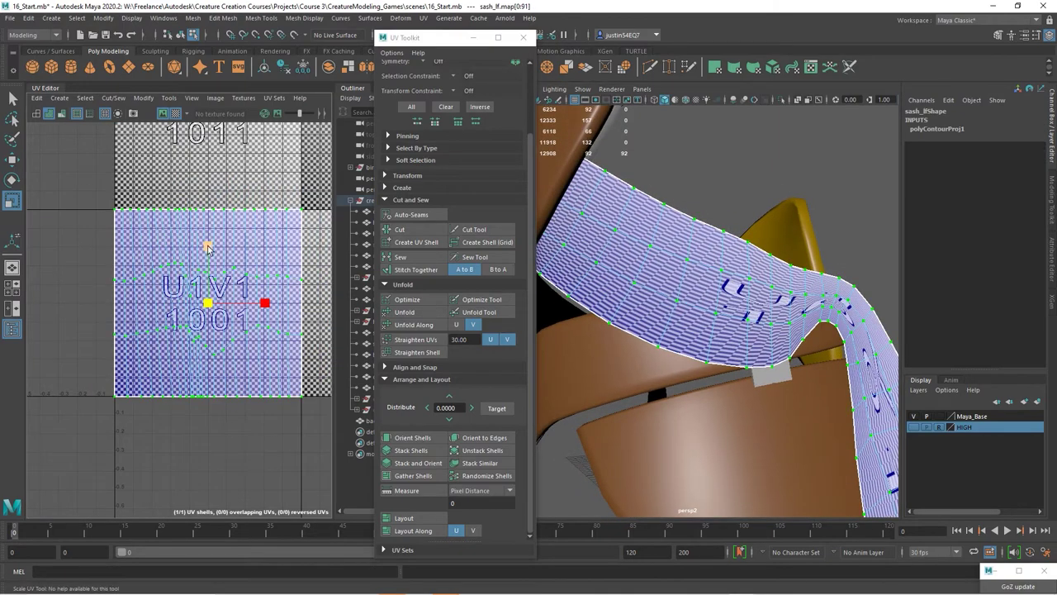
pyautogui.moveTo(206, 247); pyautogui.dragTo(205, 284)
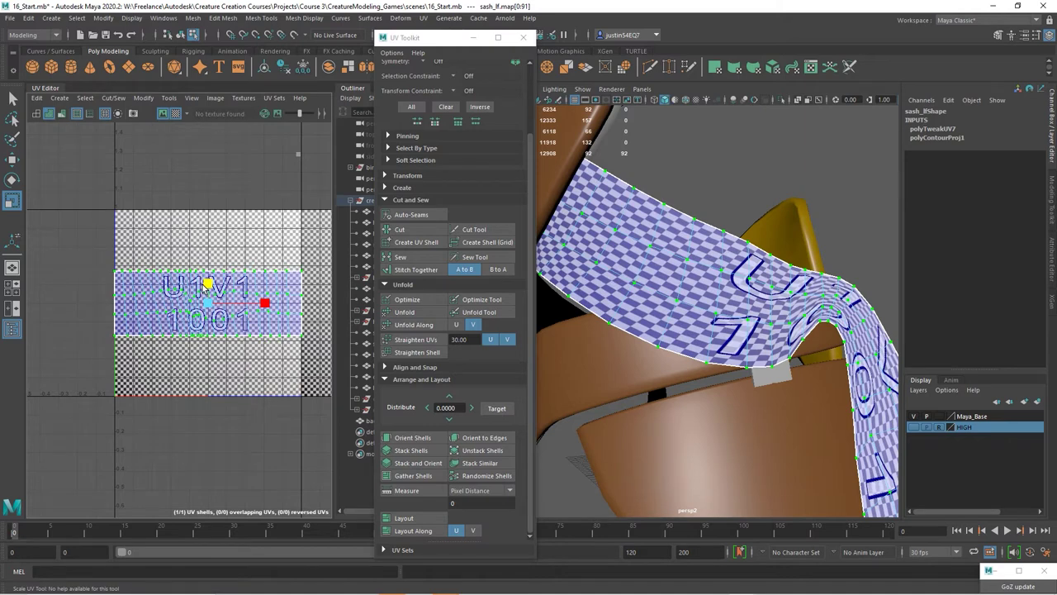
pyautogui.moveTo(206, 285); pyautogui.dragTo(207, 295)
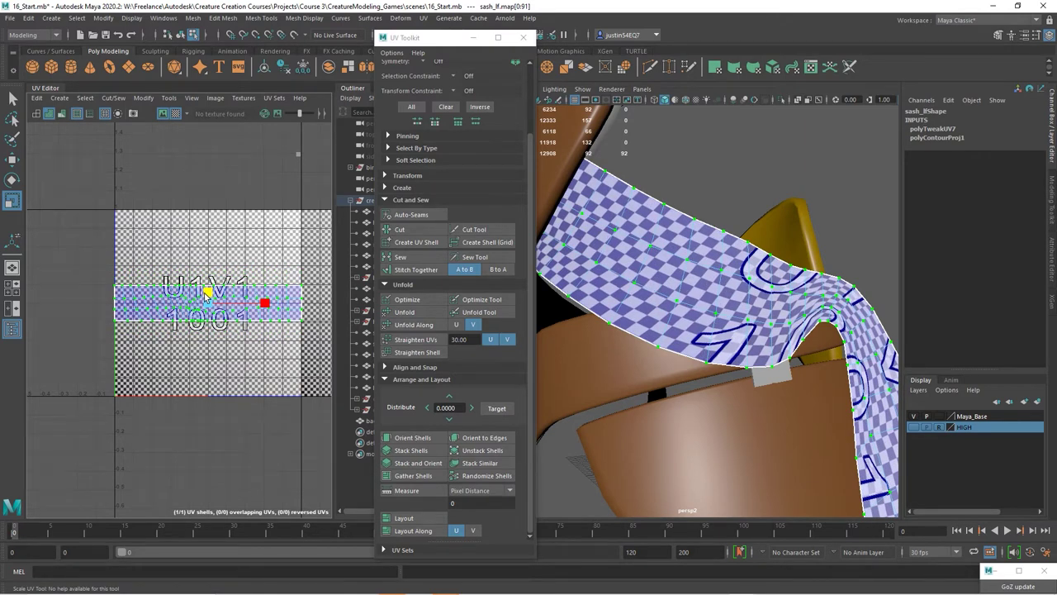
# Try unfolding the sash's inner UVs, and place the slightly reduced shell near the bottom of the UV tile
pyautogui.click(435, 313)
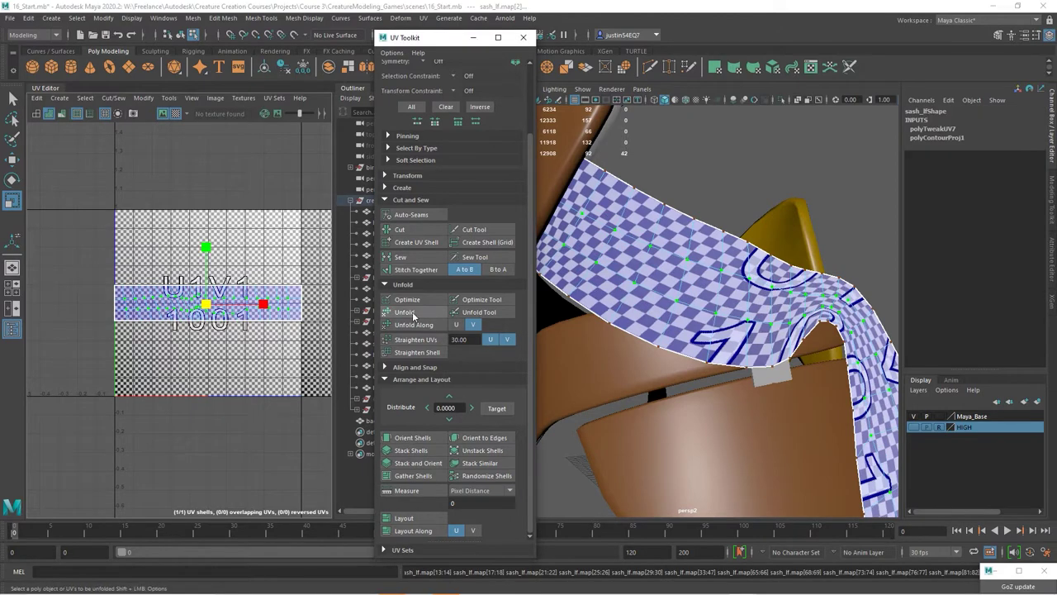
pyautogui.keyDown('alt'); pyautogui.moveTo(628, 298); pyautogui.dragTo(618, 386); pyautogui.keyUp('alt')
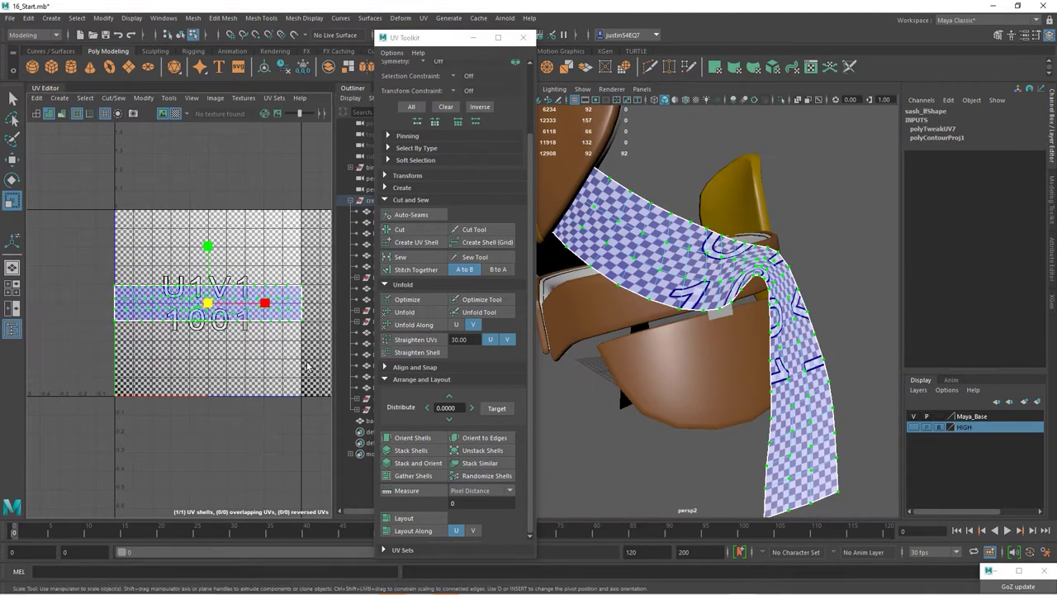
pyautogui.moveTo(211, 305); pyautogui.dragTo(212, 346)
pyautogui.press('w')
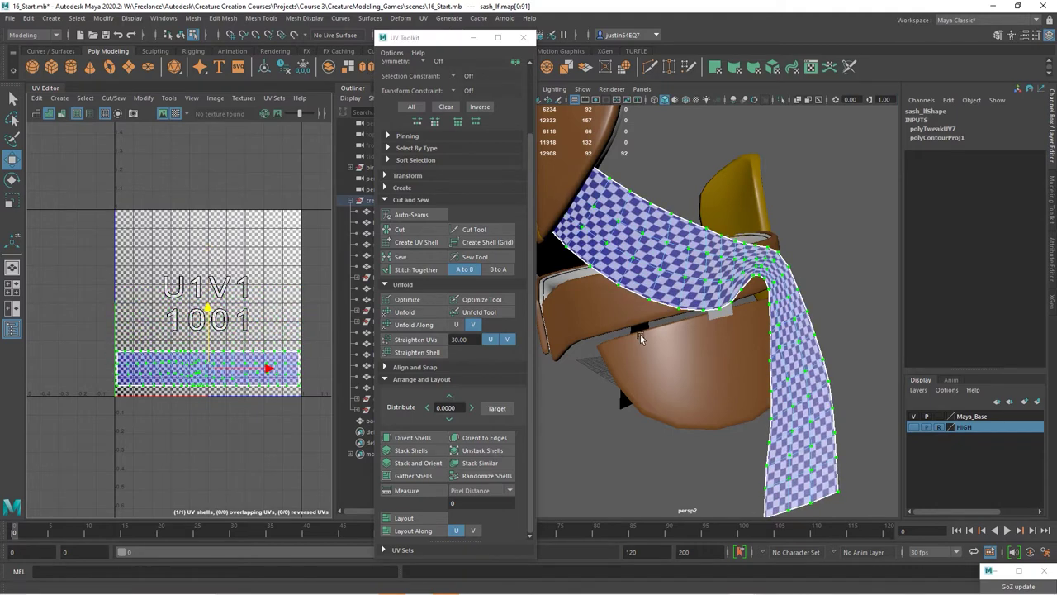
# Return the left sash to object mode and delete its construction history
pyautogui.keyDown('alt'); pyautogui.moveTo(758, 302); pyautogui.dragTo(729, 298); pyautogui.keyUp('alt')
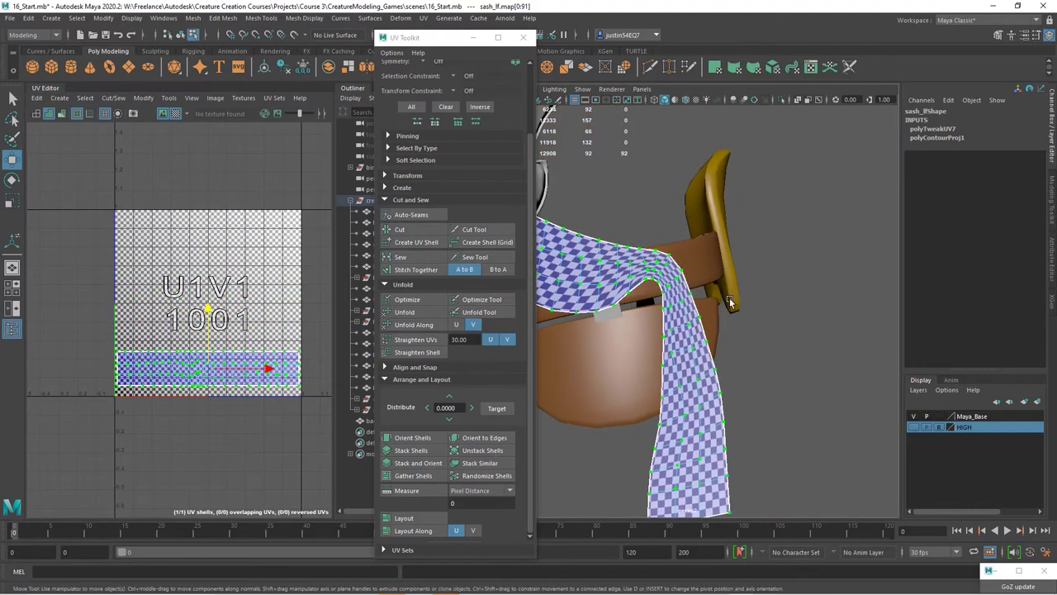
pyautogui.keyDown('alt'); pyautogui.moveTo(729, 298); pyautogui.dragTo(690, 296, button='right'); pyautogui.keyUp('alt')
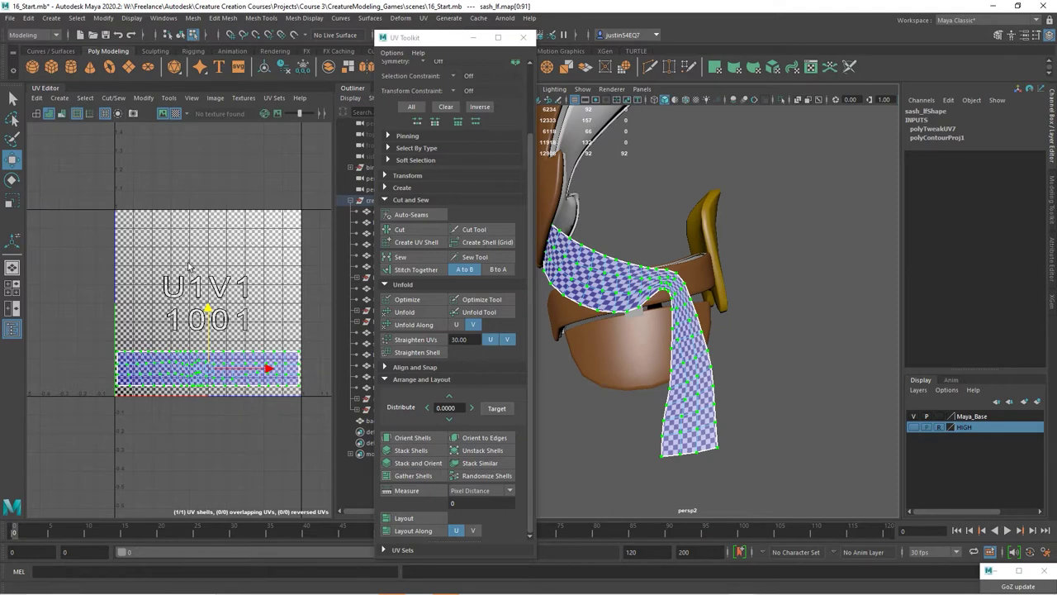
pyautogui.click(255, 175)
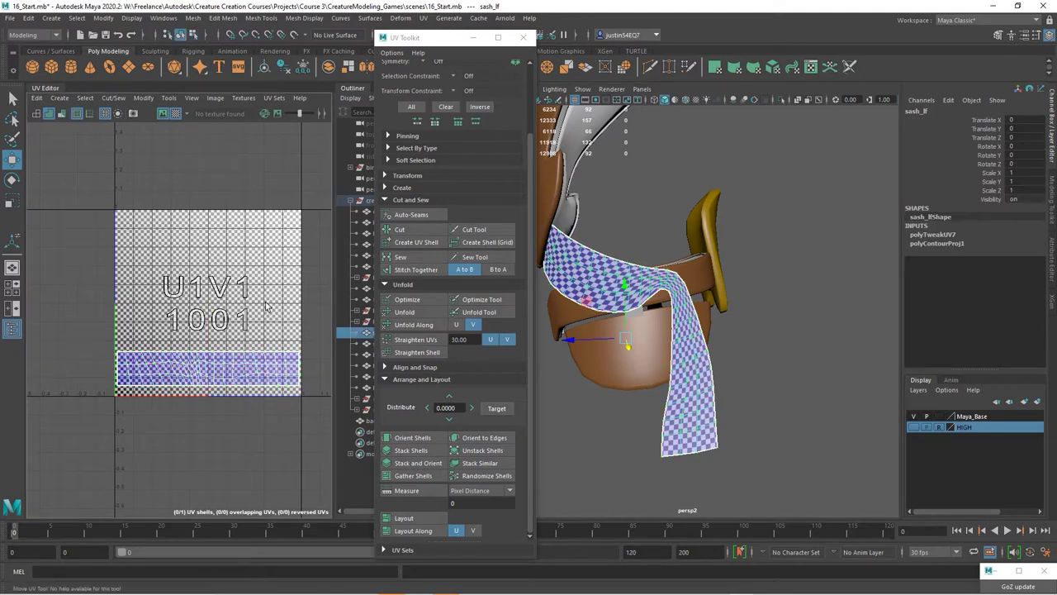
pyautogui.keyDown('alt'); pyautogui.moveTo(699, 247); pyautogui.dragTo(735, 234); pyautogui.keyUp('alt')
pyautogui.keyDown('alt'); pyautogui.moveTo(735, 234); pyautogui.dragTo(702, 235, button='right'); pyautogui.keyUp('alt')
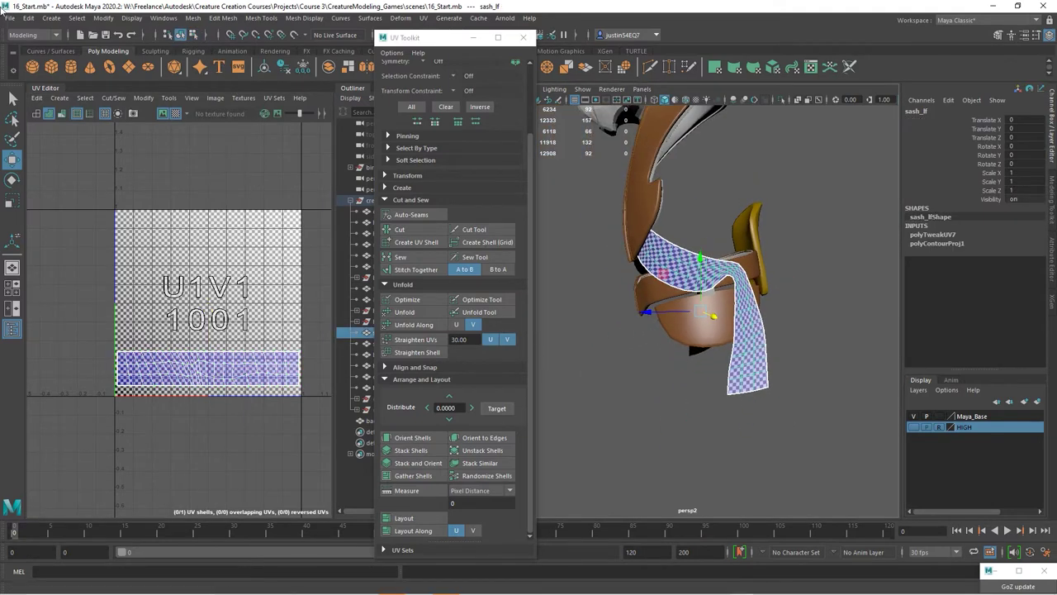
pyautogui.click(29, 18)
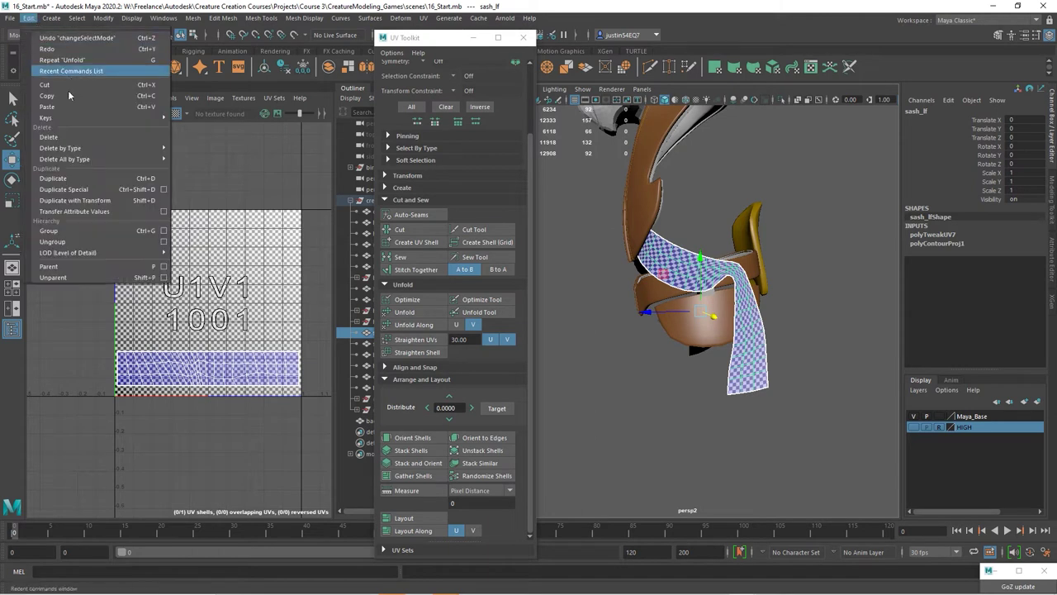
pyautogui.moveTo(74, 139)
pyautogui.click(206, 150)
pyautogui.press('[')
# Copy the left sash's UVs onto the right sash with Transfer Attributes
pyautogui.keyDown('alt'); pyautogui.moveTo(685, 253); pyautogui.dragTo(648, 254, button='right'); pyautogui.keyUp('alt')
pyautogui.keyDown('alt'); pyautogui.moveTo(648, 254); pyautogui.dragTo(694, 277); pyautogui.keyUp('alt')
pyautogui.click(683, 289)
pyautogui.keyDown('alt'); pyautogui.moveTo(646, 238); pyautogui.dragTo(688, 276); pyautogui.keyUp('alt')
pyautogui.keyDown('alt'); pyautogui.moveTo(688, 278); pyautogui.dragTo(745, 285, button='right'); pyautogui.keyUp('alt')
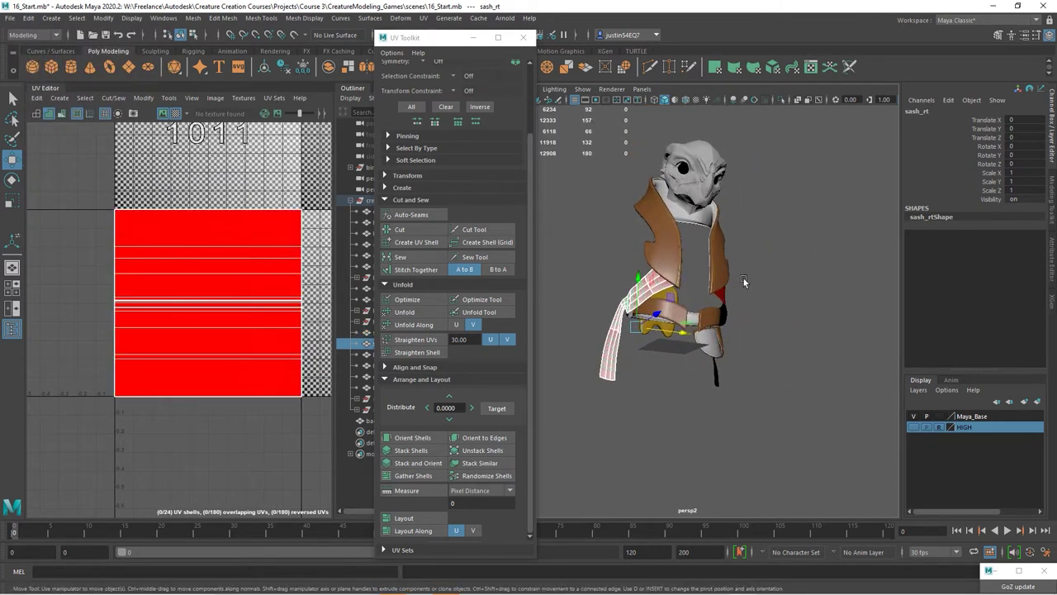
pyautogui.keyDown('alt'); pyautogui.moveTo(745, 284); pyautogui.dragTo(682, 274); pyautogui.keyUp('alt')
pyautogui.keyDown('alt'); pyautogui.moveTo(683, 274); pyautogui.dragTo(735, 246, button='right'); pyautogui.keyUp('alt')
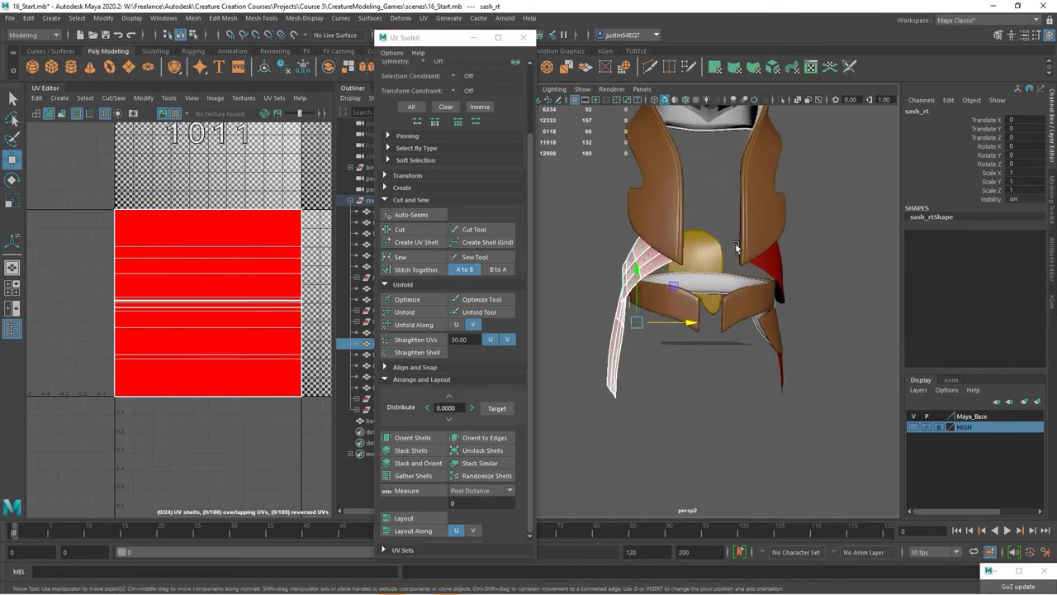
pyautogui.click(779, 278)
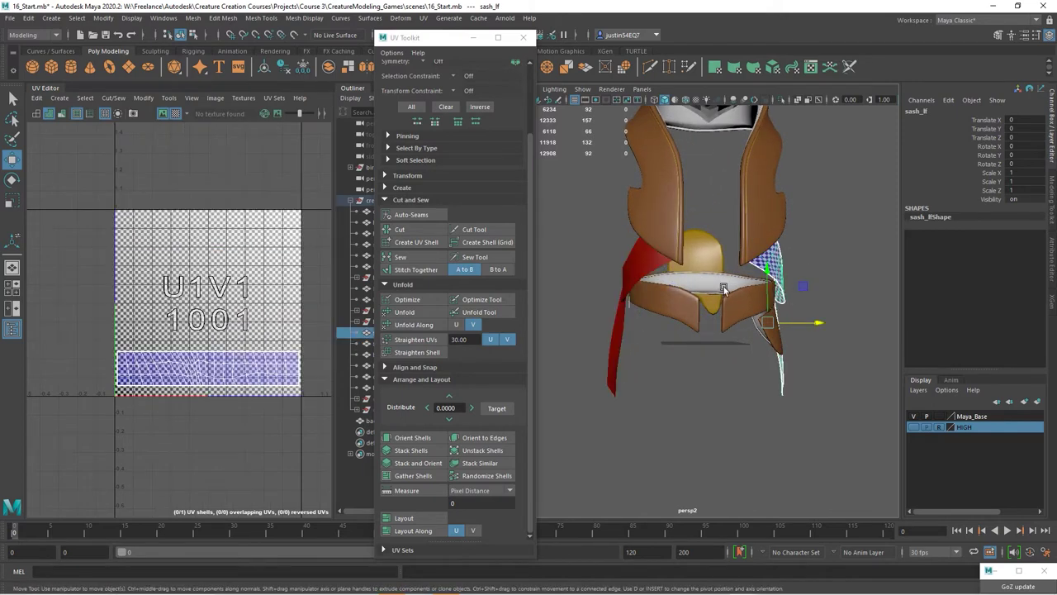
pyautogui.click(633, 268)
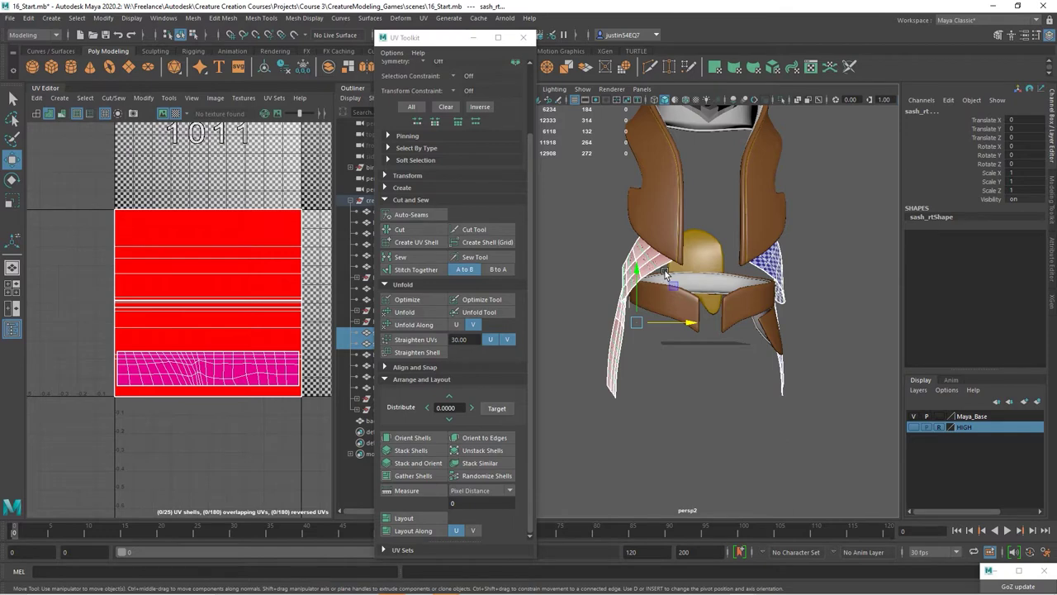
pyautogui.click(192, 17)
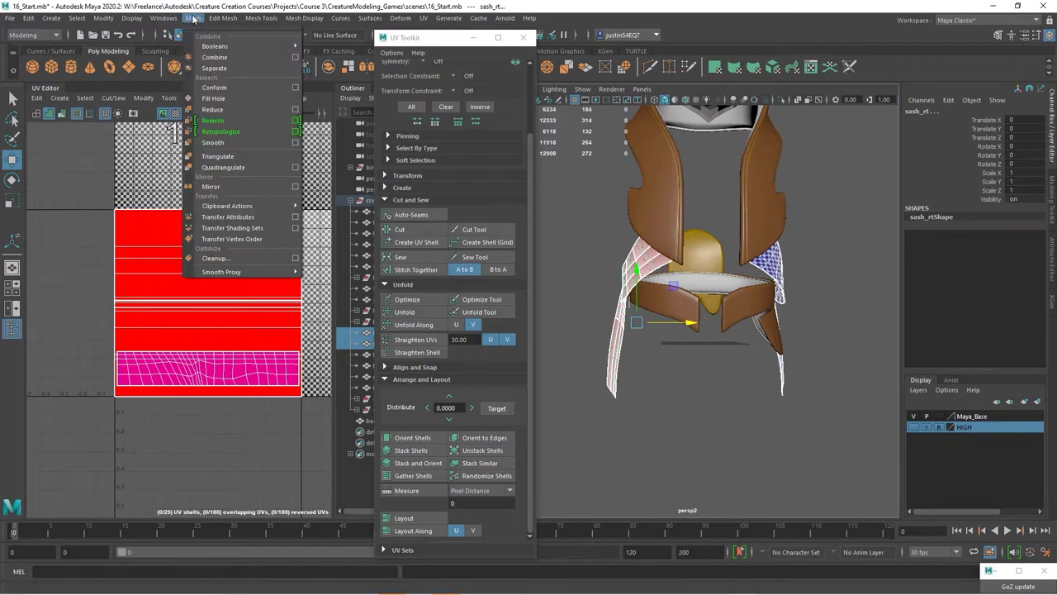
pyautogui.click(238, 217)
# Move the right sash's UV shell up so it sits directly above the left sash's shell, and return to object selection
pyautogui.keyDown('alt'); pyautogui.moveTo(644, 307); pyautogui.dragTo(777, 319); pyautogui.keyUp('alt')
pyautogui.click(777, 319)
pyautogui.click(672, 254)
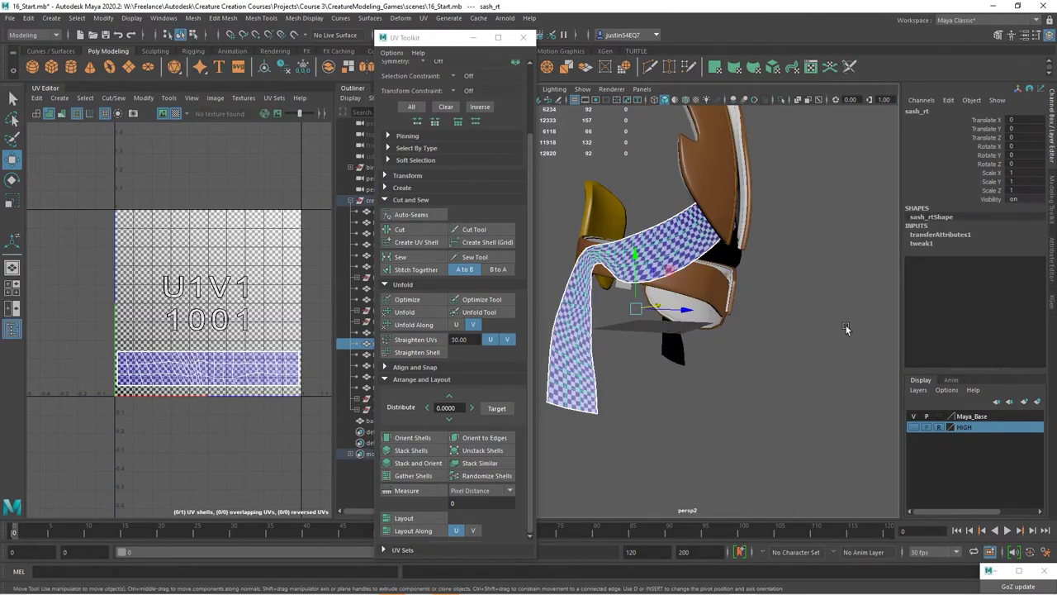
pyautogui.keyDown('alt'); pyautogui.moveTo(846, 325); pyautogui.dragTo(743, 335); pyautogui.keyUp('alt')
pyautogui.moveTo(228, 369); pyautogui.dragTo(270, 370, button='right')
pyautogui.doubleClick(265, 363)
pyautogui.moveTo(208, 312); pyautogui.dragTo(208, 272)
pyautogui.click(180, 36)
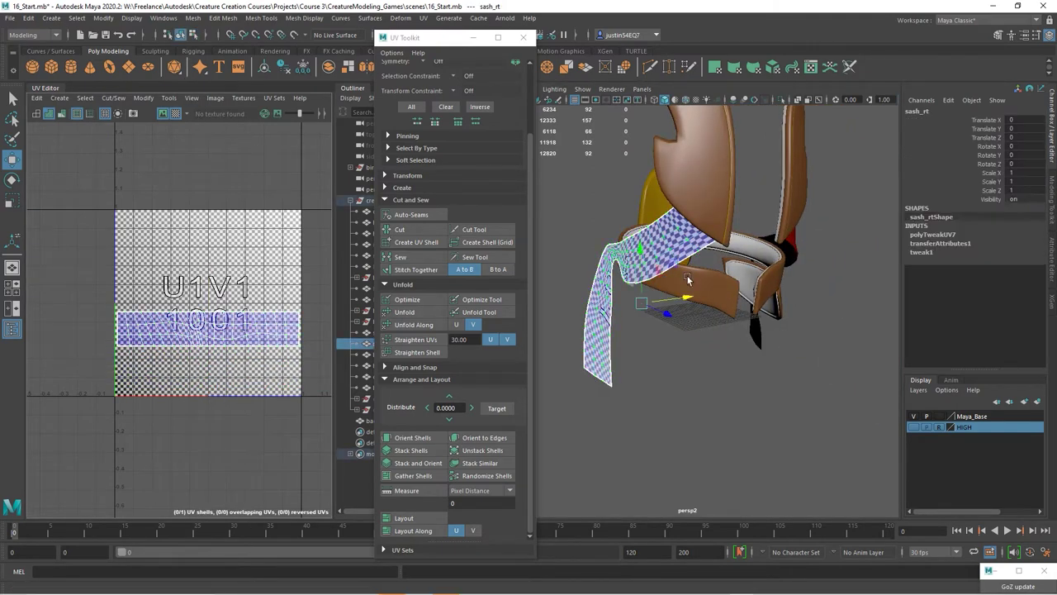
# Select both sashes to compare their UV shells, and create a new Blinn material in the Hypershade
pyautogui.keyDown('alt'); pyautogui.moveTo(689, 282); pyautogui.dragTo(819, 270); pyautogui.keyUp('alt')
pyautogui.keyDown('shift'); pyautogui.click(819, 269); pyautogui.keyUp('shift')
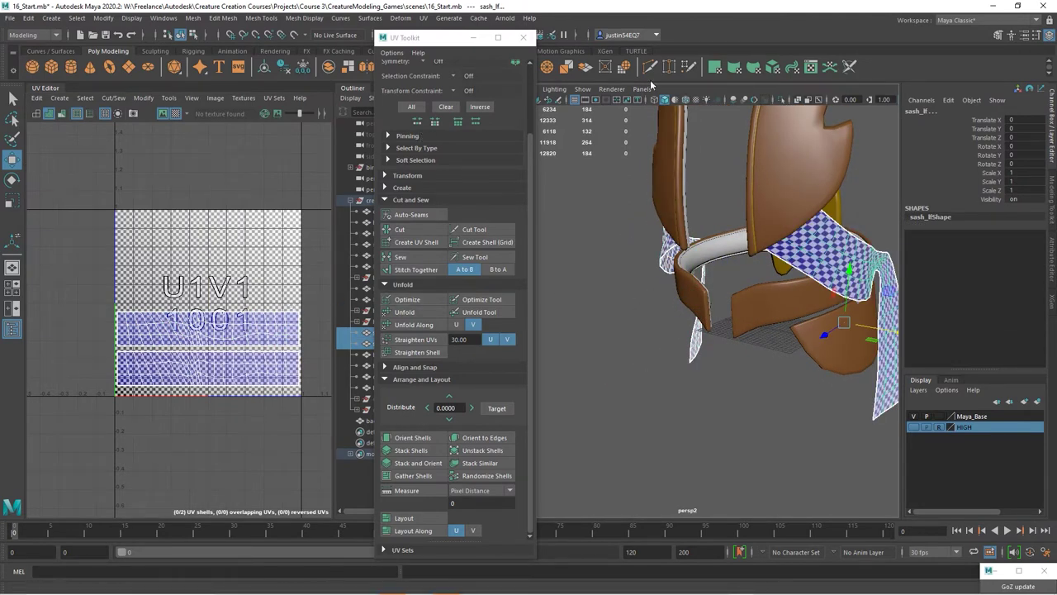
pyautogui.moveTo(487, 38); pyautogui.dragTo(450, 43)
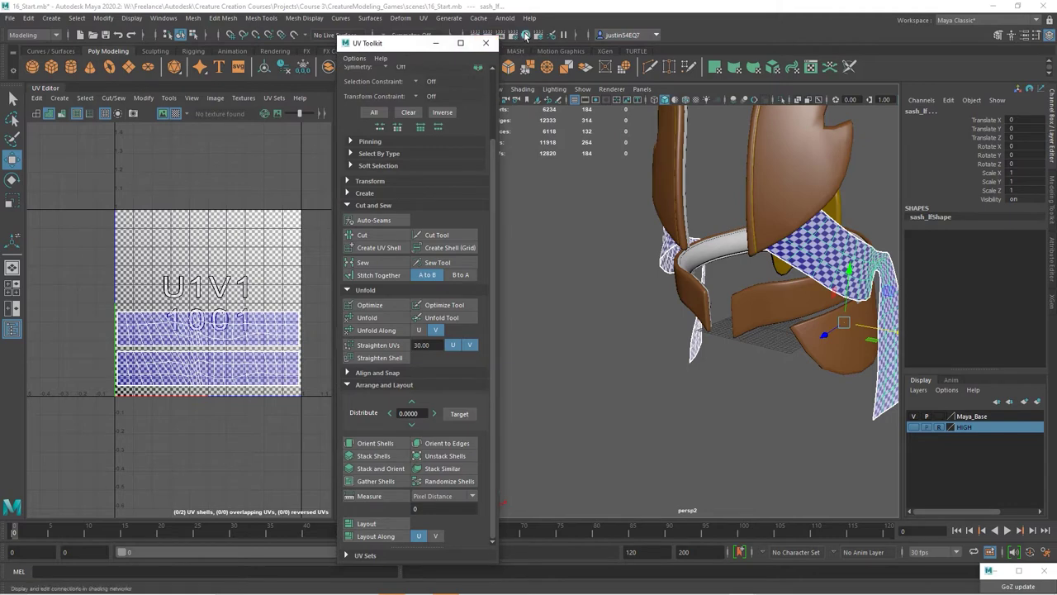
pyautogui.click(526, 35)
pyautogui.click(143, 205)
pyautogui.moveTo(156, 231)
pyautogui.click(305, 307)
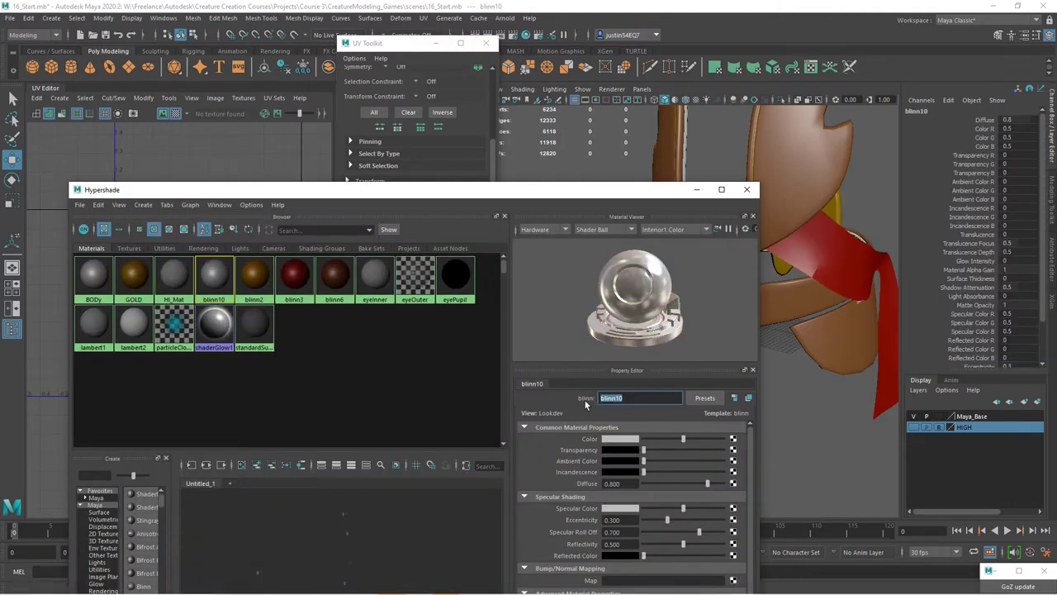
# Name the new Blinn material SASH and set its color to dark magenta (RGB 0.193, 0, 0.112)
pyautogui.write('SASH')
pyautogui.press('Return')
pyautogui.click(623, 441)
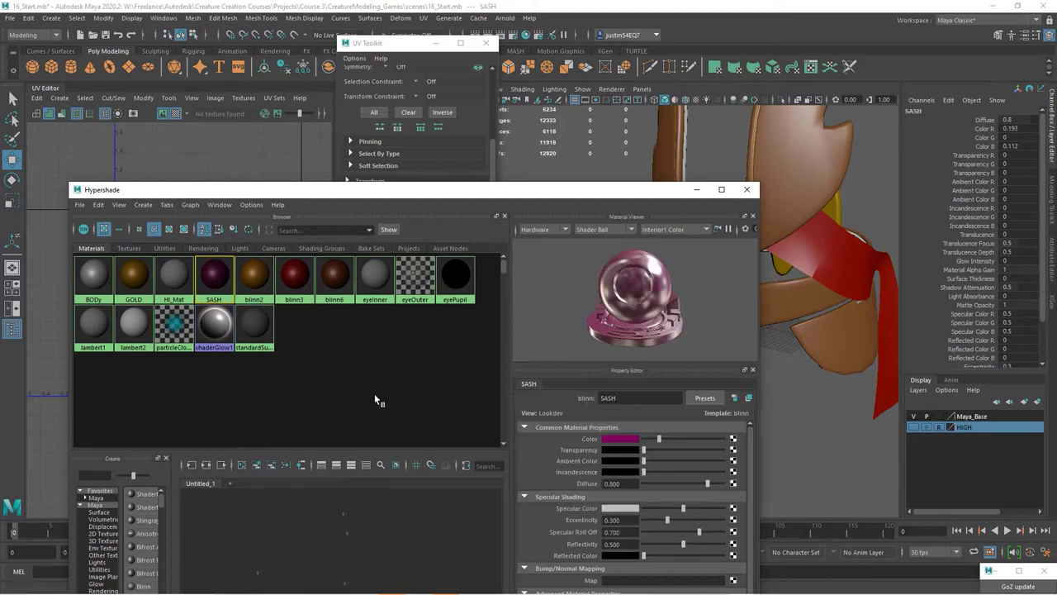
# Assign the SASH material to both the left and right sashes
pyautogui.click(809, 263)
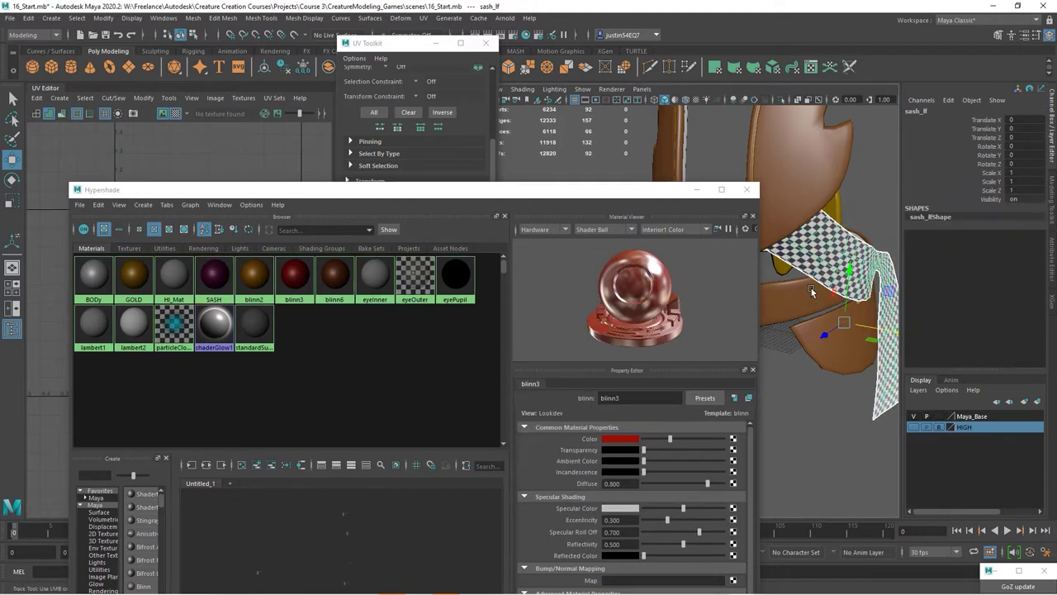
pyautogui.keyDown('alt'); pyautogui.moveTo(811, 269); pyautogui.dragTo(830, 249); pyautogui.keyUp('alt')
pyautogui.keyDown('shift'); pyautogui.click(688, 171); pyautogui.keyUp('shift')
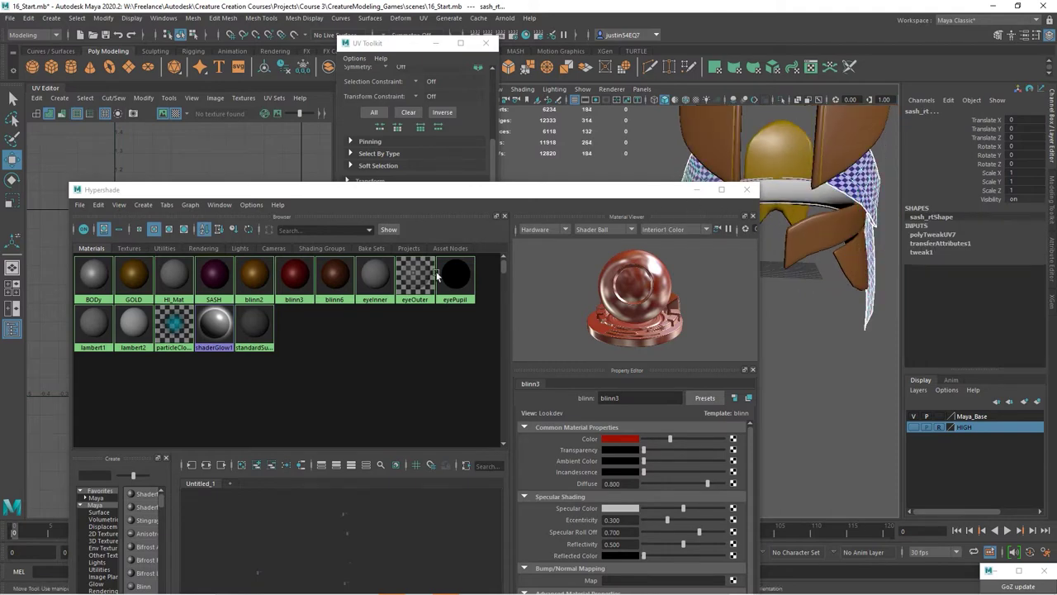
pyautogui.moveTo(213, 276); pyautogui.dragTo(211, 248, button='right')
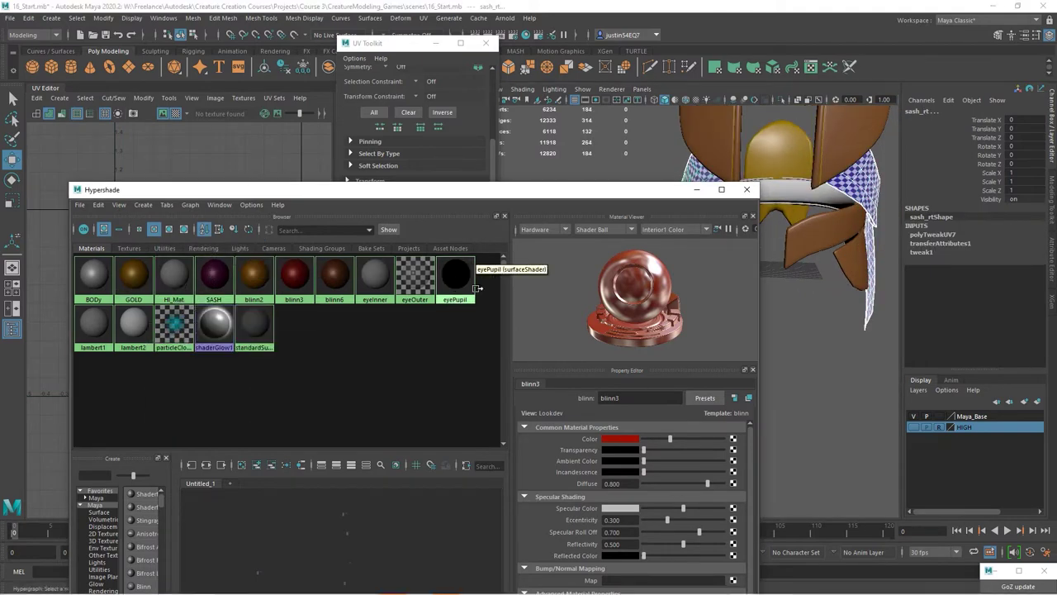
# Create a new Blinn material named HORNS and set its color to cyan (RGB 0, 0.814, 0.799)
pyautogui.moveTo(601, 193); pyautogui.dragTo(627, 190)
pyautogui.click(170, 198)
pyautogui.moveTo(176, 216)
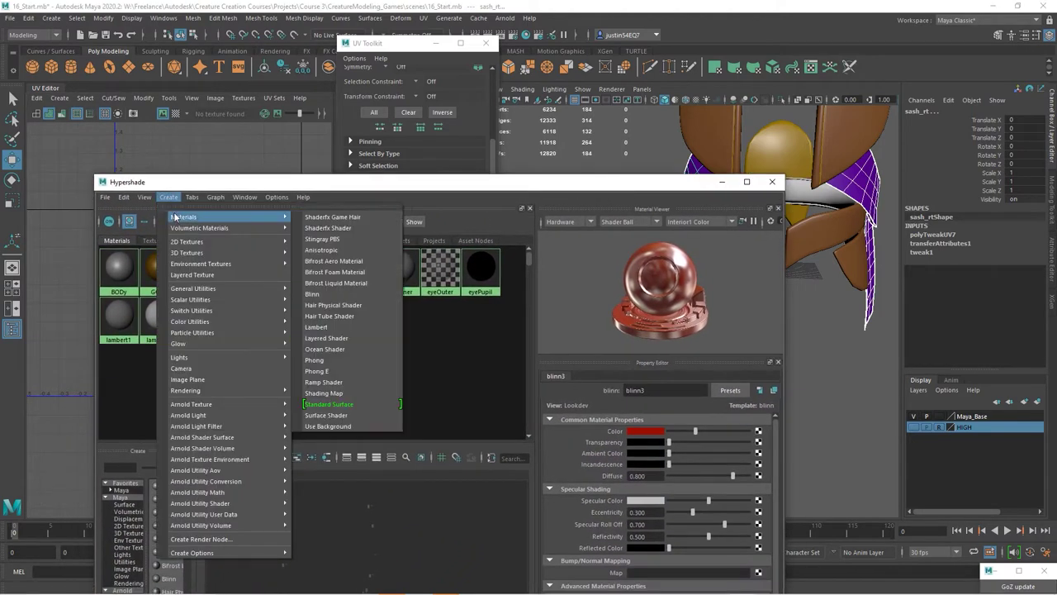
pyautogui.click(318, 292)
pyautogui.write('HORNS')
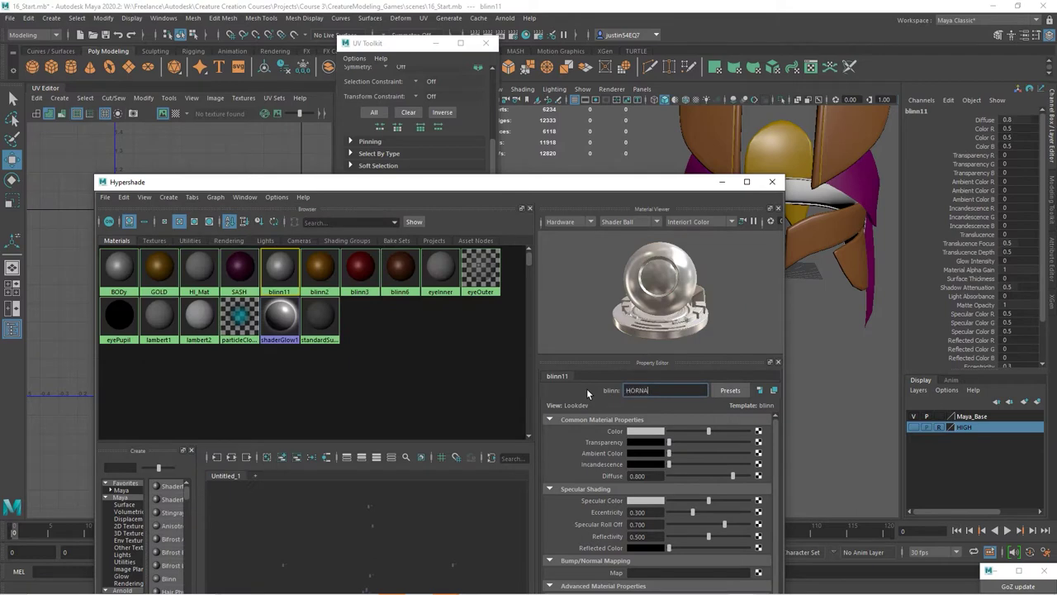
pyautogui.press('Return')
pyautogui.click(645, 431)
pyautogui.moveTo(738, 447); pyautogui.dragTo(766, 457)
# Assign the HORNS material to the creature's horns mesh and close the Hypershade
pyautogui.moveTo(644, 181); pyautogui.dragTo(483, 275)
pyautogui.scroll(-3, 735, 252)
pyautogui.keyDown('alt'); pyautogui.moveTo(735, 253); pyautogui.dragTo(769, 361, button='middle'); pyautogui.keyUp('alt')
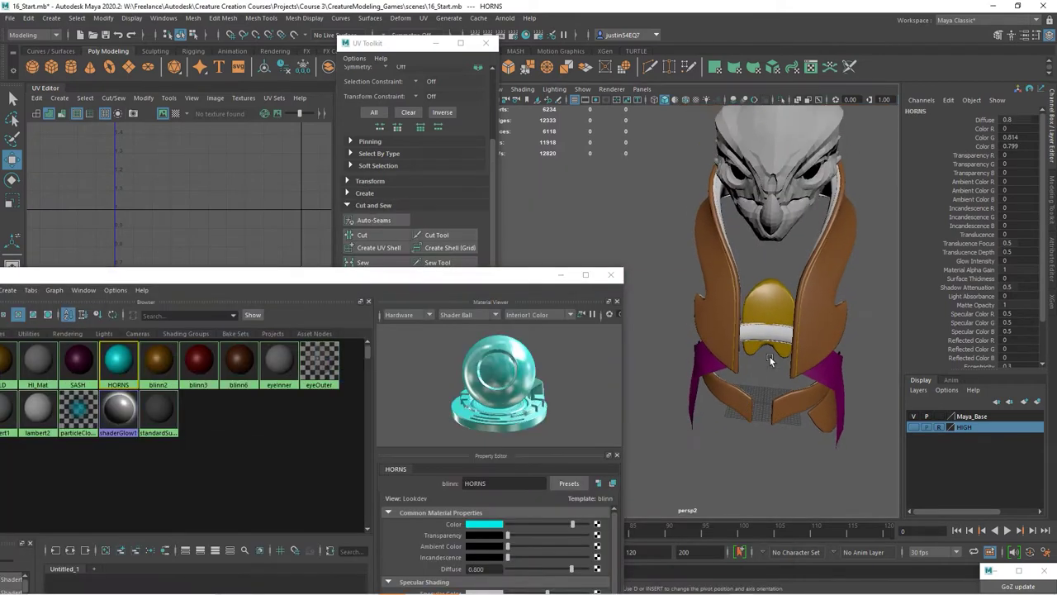
pyautogui.keyDown('alt'); pyautogui.moveTo(769, 361); pyautogui.dragTo(735, 368); pyautogui.keyUp('alt')
pyautogui.click(743, 215)
pyautogui.keyDown('alt'); pyautogui.moveTo(790, 226); pyautogui.dragTo(784, 298); pyautogui.keyUp('alt')
pyautogui.click(610, 275)
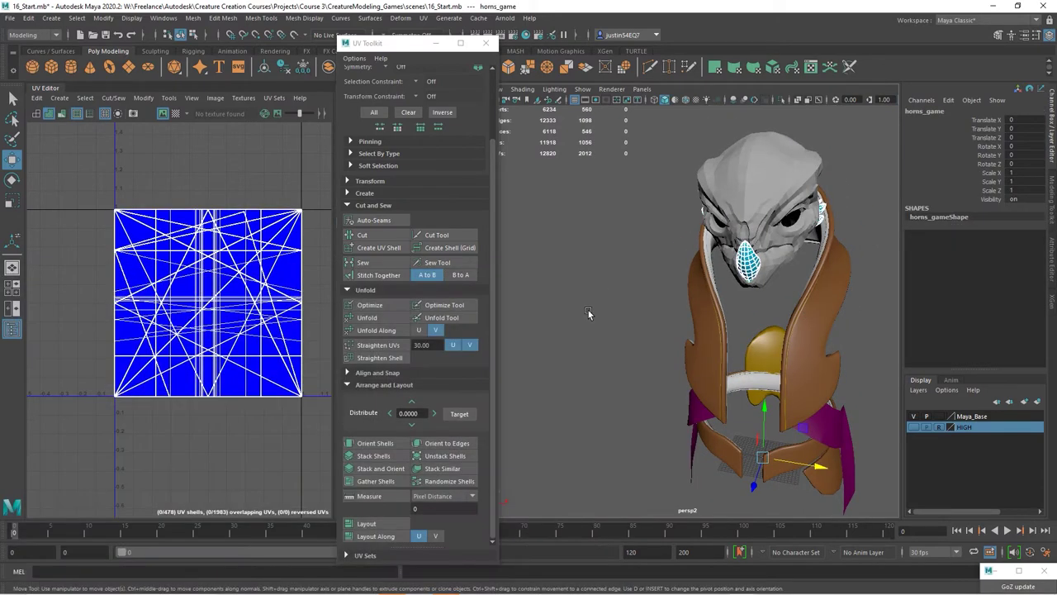
# Apply an automatic UV projection to the horns mesh to split it into separate shells
pyautogui.keyDown('alt'); pyautogui.moveTo(673, 282); pyautogui.dragTo(642, 278); pyautogui.keyUp('alt')
pyautogui.keyDown('alt'); pyautogui.moveTo(642, 278); pyautogui.dragTo(724, 283, button='right'); pyautogui.keyUp('alt')
pyautogui.keyDown('alt'); pyautogui.moveTo(724, 282); pyautogui.dragTo(689, 361, button='middle'); pyautogui.keyUp('alt')
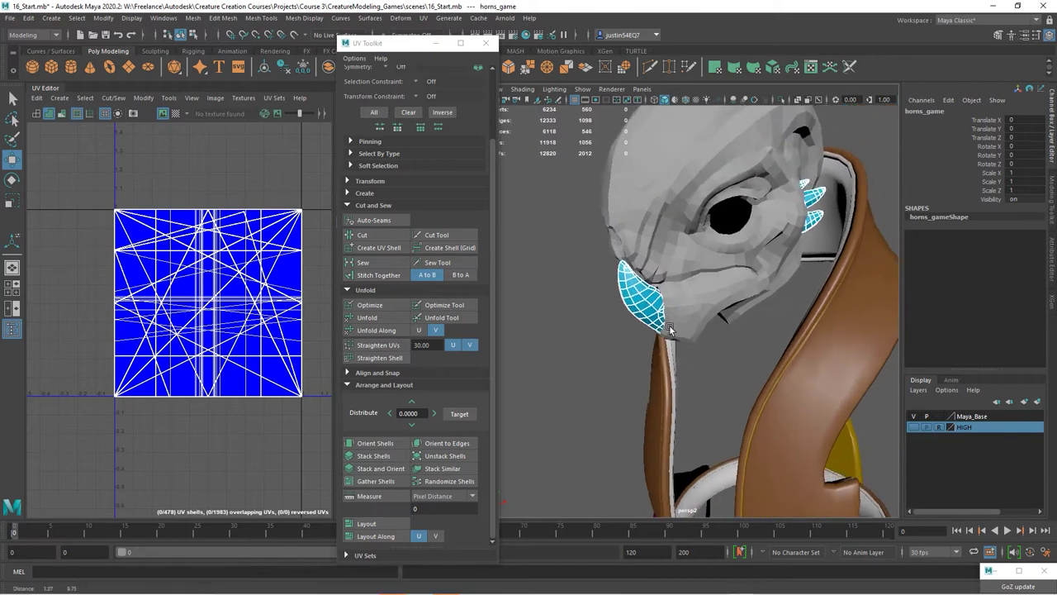
pyautogui.keyDown('alt'); pyautogui.moveTo(689, 362); pyautogui.dragTo(685, 380); pyautogui.keyUp('alt')
pyautogui.click(404, 22)
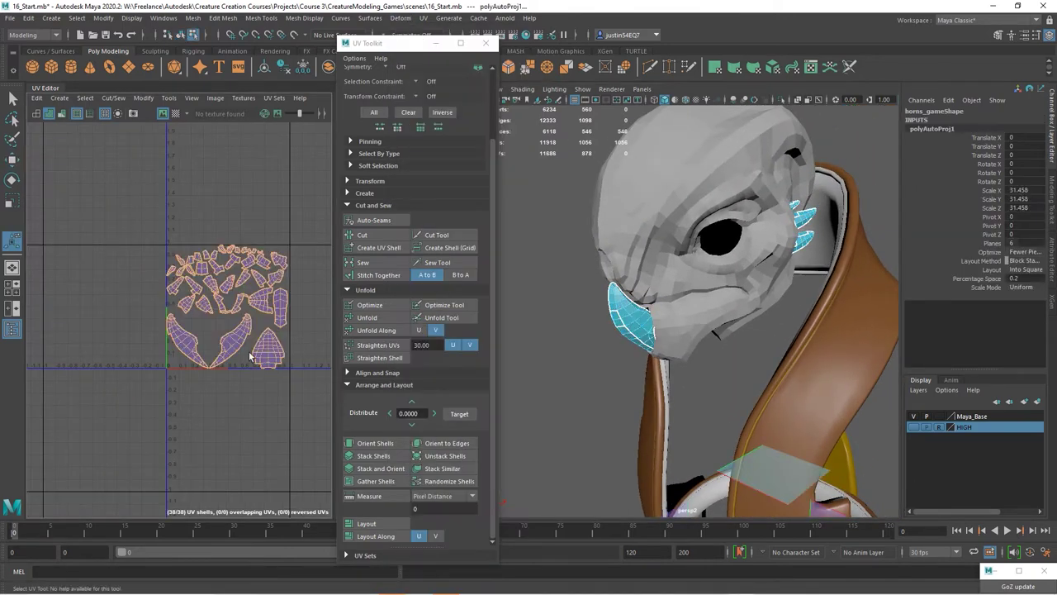
pyautogui.keyDown('alt'); pyautogui.moveTo(168, 364); pyautogui.dragTo(322, 368, button='right'); pyautogui.keyUp('alt')
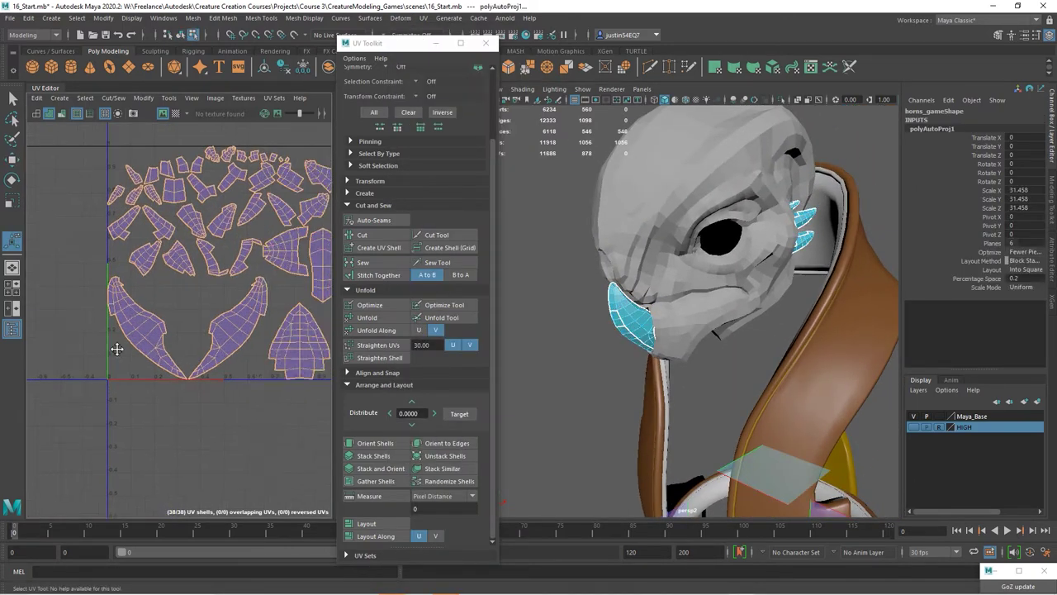
pyautogui.keyDown('alt'); pyautogui.moveTo(113, 349); pyautogui.dragTo(64, 394, button='middle'); pyautogui.keyUp('alt')
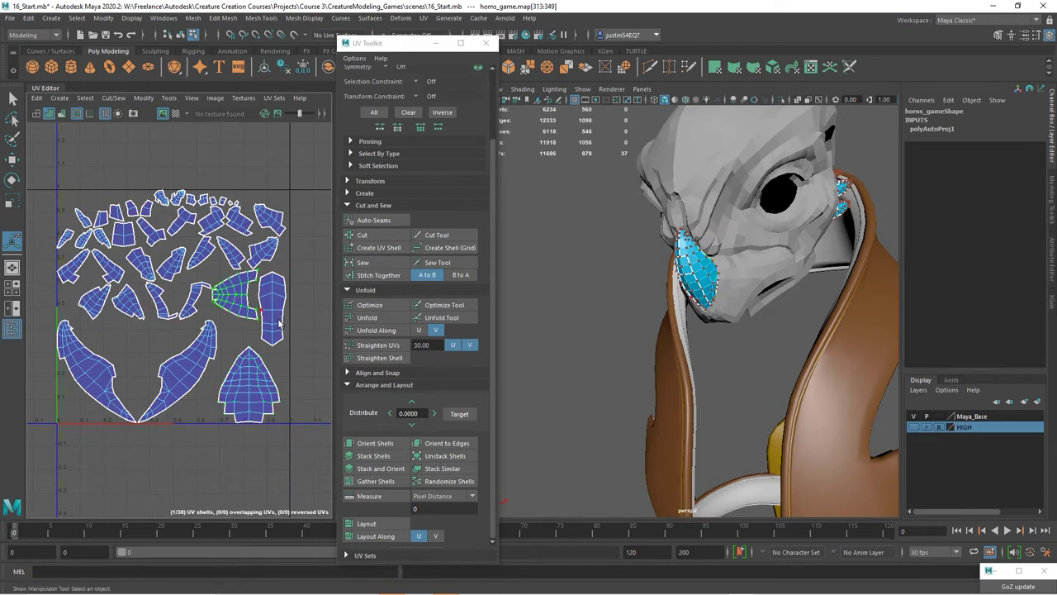
pyautogui.scroll(-3, 280, 324)
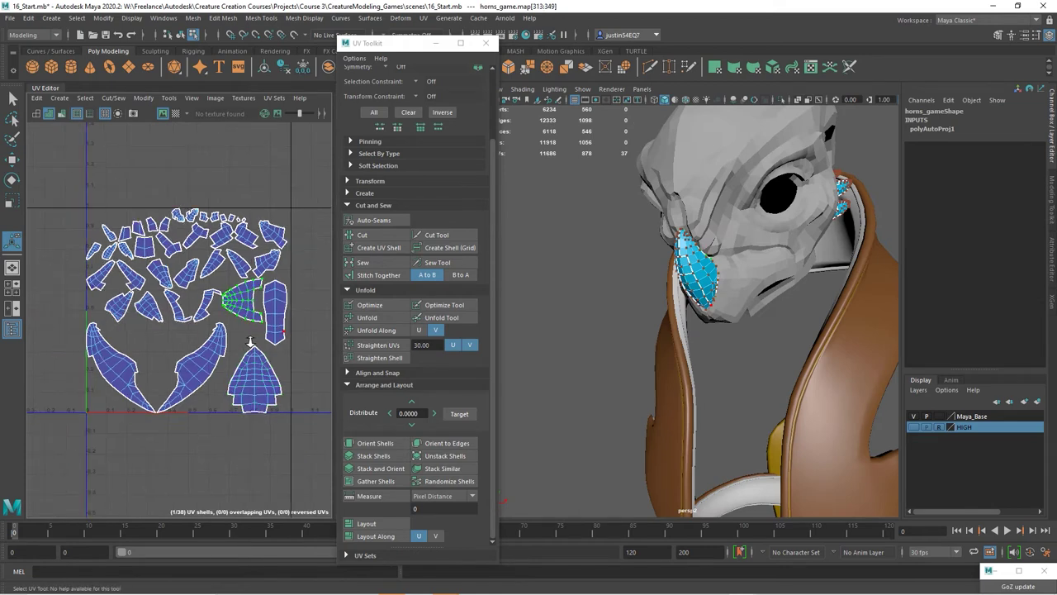
# Move the narrow, elongated beak UV shell out of the tile into the empty space beside it
pyautogui.click(275, 312)
pyautogui.press('e')
pyautogui.press('w')
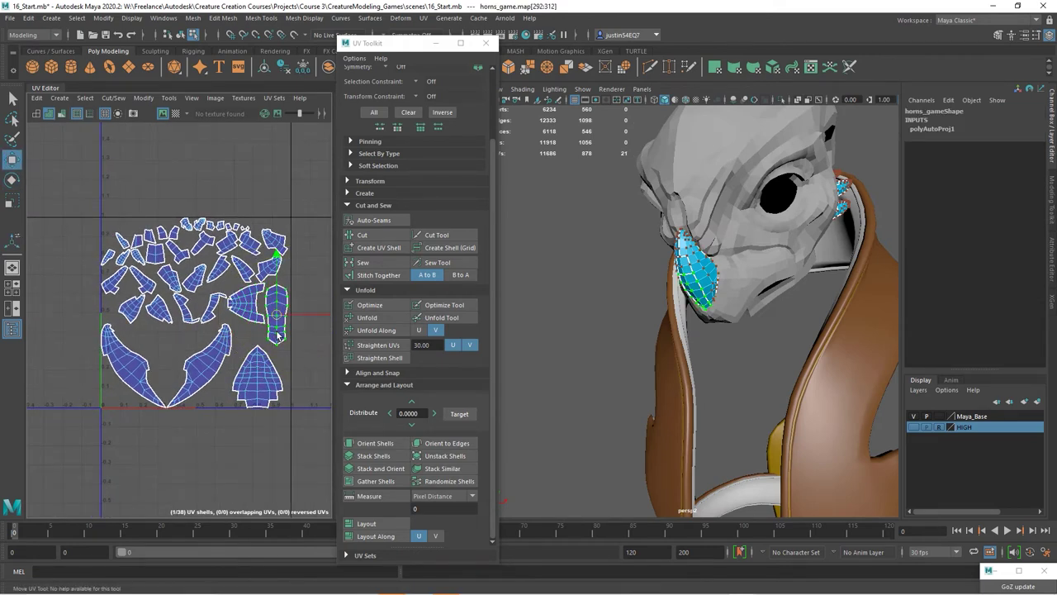
pyautogui.moveTo(276, 312); pyautogui.dragTo(64, 311)
pyautogui.keyDown('alt'); pyautogui.moveTo(64, 311); pyautogui.dragTo(192, 311, button='middle'); pyautogui.keyUp('alt')
pyautogui.keyDown('alt'); pyautogui.moveTo(192, 311); pyautogui.dragTo(176, 355, button='right'); pyautogui.keyUp('alt')
pyautogui.keyDown('alt'); pyautogui.moveTo(176, 355); pyautogui.dragTo(226, 373, button='middle'); pyautogui.keyUp('alt')
pyautogui.moveTo(225, 301); pyautogui.dragTo(183, 324)
# Stitch the adjoining curved shells onto the narrow beak shell along its border edges
pyautogui.moveTo(183, 324); pyautogui.dragTo(143, 295, button='right')
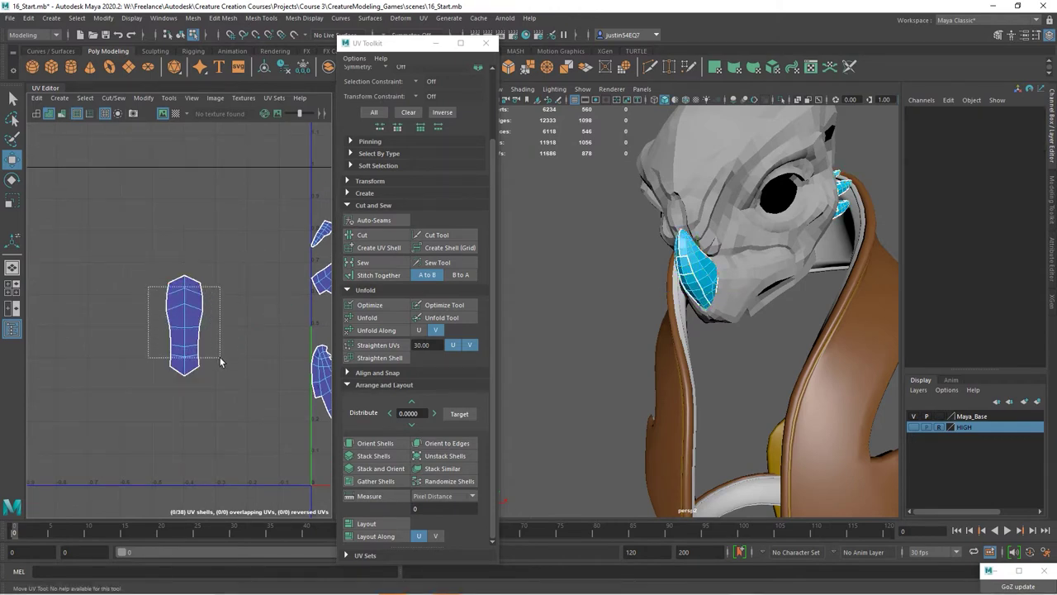
pyautogui.moveTo(220, 357); pyautogui.dragTo(221, 359)
pyautogui.click(383, 276)
pyautogui.keyDown('alt'); pyautogui.moveTo(267, 364); pyautogui.dragTo(130, 328, button='middle'); pyautogui.keyUp('alt')
pyautogui.keyDown('alt'); pyautogui.moveTo(202, 320); pyautogui.dragTo(2, 234, button='middle'); pyautogui.keyUp('alt')
# Rotate the merged beak shell so its point faces up, and move it clear of the other shells
pyautogui.moveTo(149, 371); pyautogui.dragTo(137, 348, button='right')
pyautogui.click(175, 384)
pyautogui.keyDown('alt'); pyautogui.moveTo(234, 379); pyautogui.dragTo(213, 331, button='right'); pyautogui.keyUp('alt')
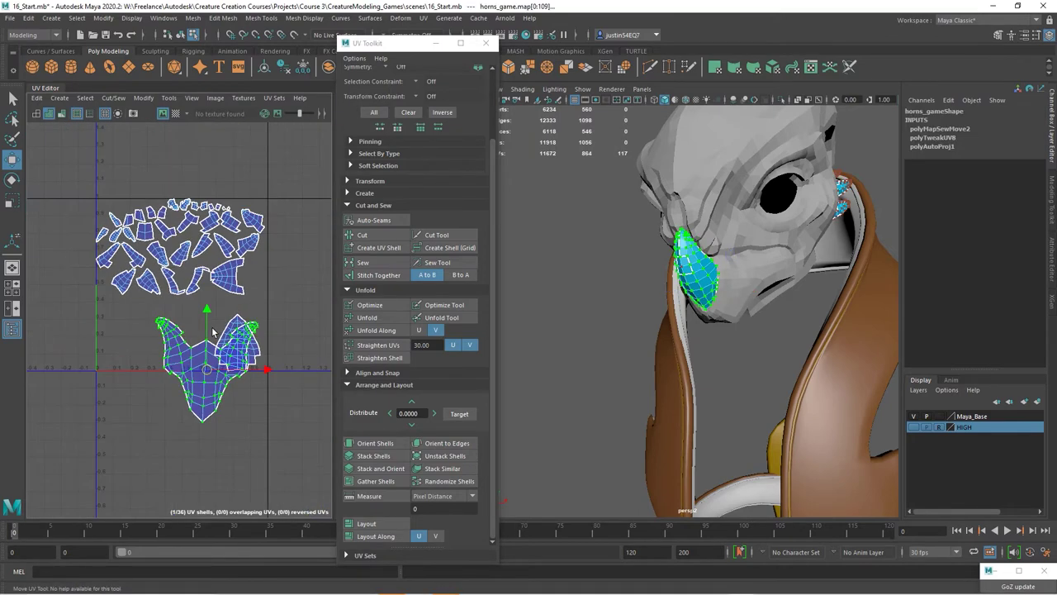
pyautogui.press('e')
pyautogui.moveTo(238, 330); pyautogui.dragTo(180, 417)
pyautogui.press('w')
pyautogui.moveTo(206, 369); pyautogui.dragTo(90, 364)
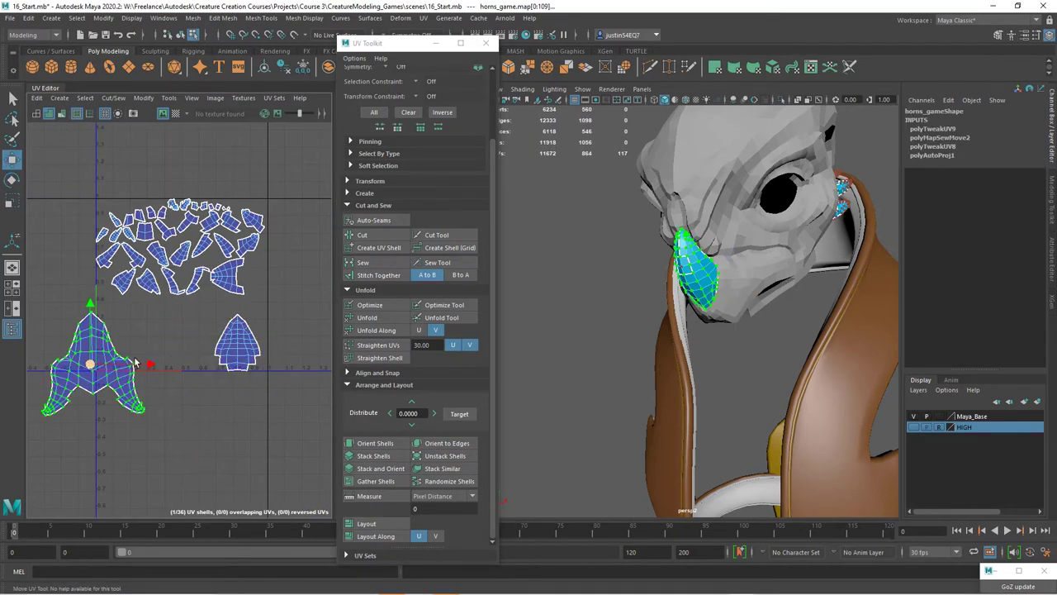
pyautogui.scroll(3, 182, 345)
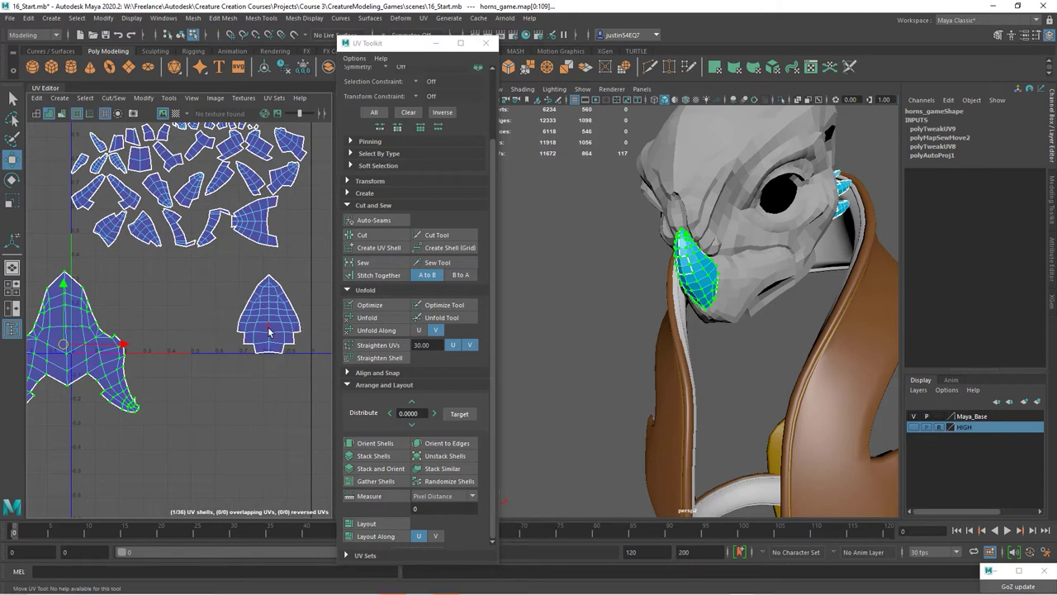
# Return the horns mesh to object selection and isolate it in the perspective view
pyautogui.click(268, 333)
pyautogui.click(180, 35)
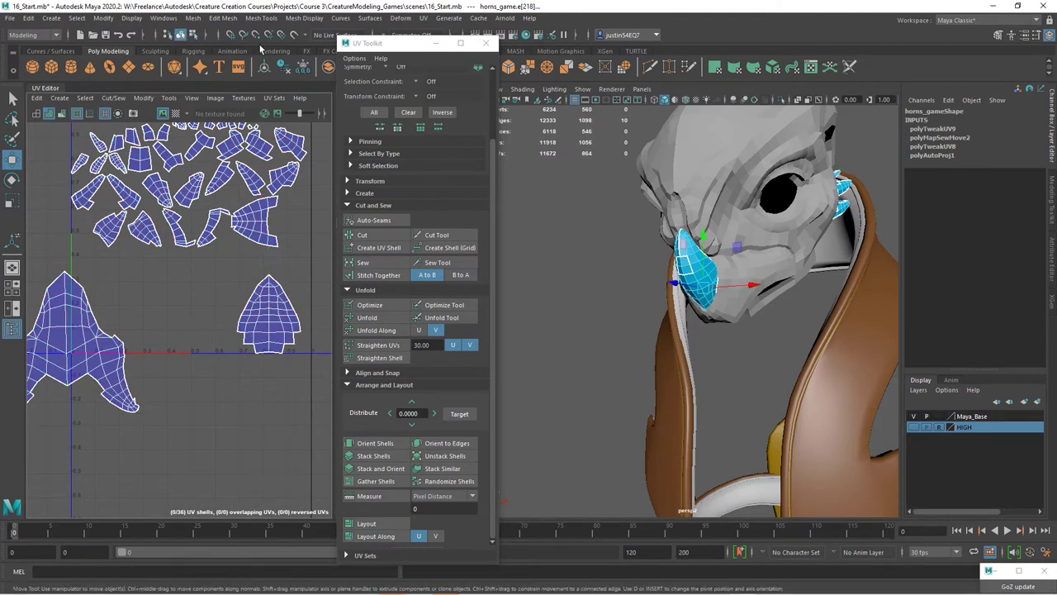
pyautogui.click(583, 88)
pyautogui.moveTo(603, 106)
pyautogui.click(718, 111)
pyautogui.scroll(3, 693, 324)
pyautogui.moveTo(693, 324)
pyautogui.keyDown('alt'); pyautogui.mouseDown()
pyautogui.moveTo(718, 309)
pyautogui.moveTo(682, 318)
pyautogui.mouseUp(); pyautogui.keyUp('alt')
pyautogui.scroll(3, 717, 318)
# Cut the beak horn's UVs along its rim edge loops, leaving out the edges down the shell's middle
pyautogui.moveTo(610, 281); pyautogui.dragTo(605, 254, button='right')
pyautogui.click(604, 269)
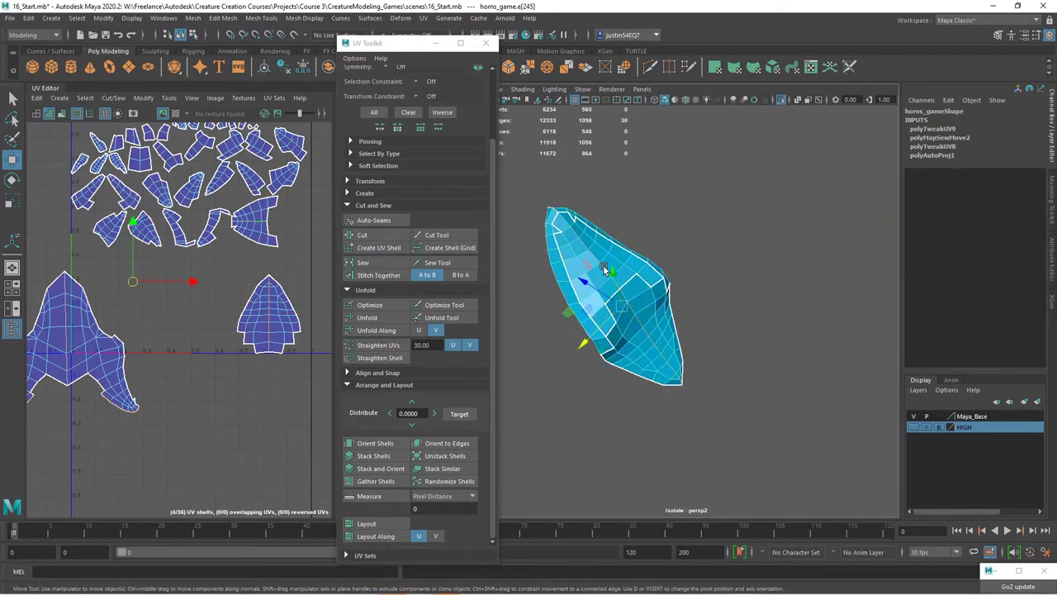
pyautogui.keyDown('ctrl'); pyautogui.moveTo(81, 265); pyautogui.dragTo(57, 395); pyautogui.keyUp('ctrl')
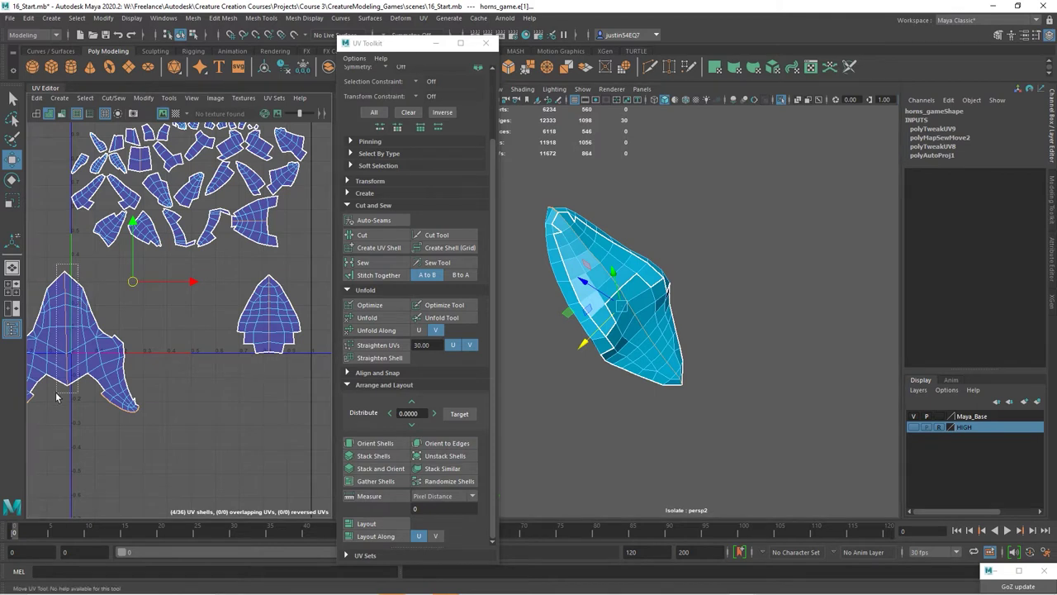
pyautogui.keyDown('alt'); pyautogui.moveTo(119, 357); pyautogui.dragTo(186, 344, button='middle'); pyautogui.keyUp('alt')
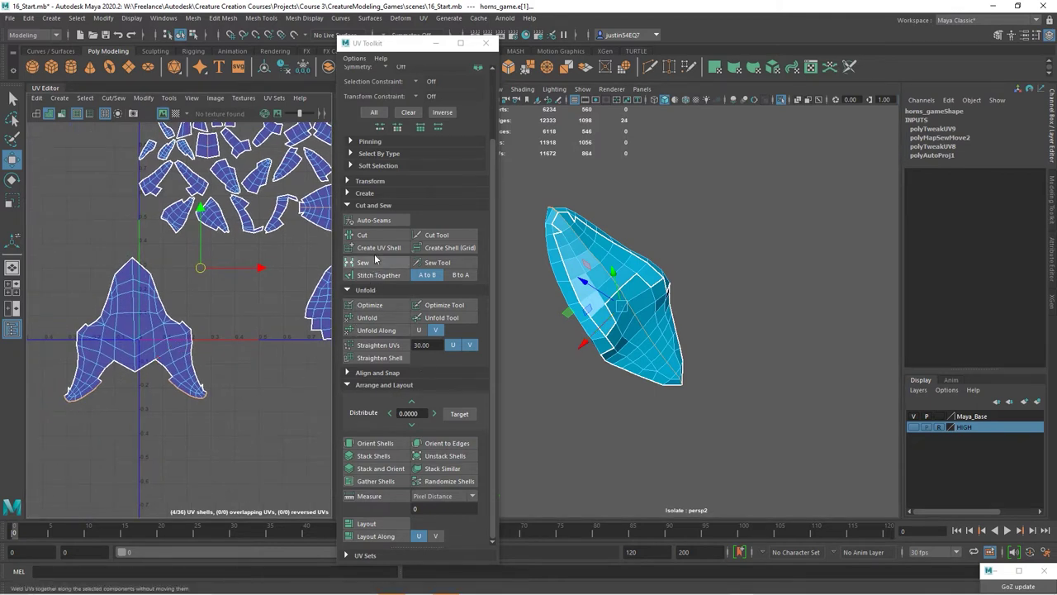
pyautogui.click(361, 234)
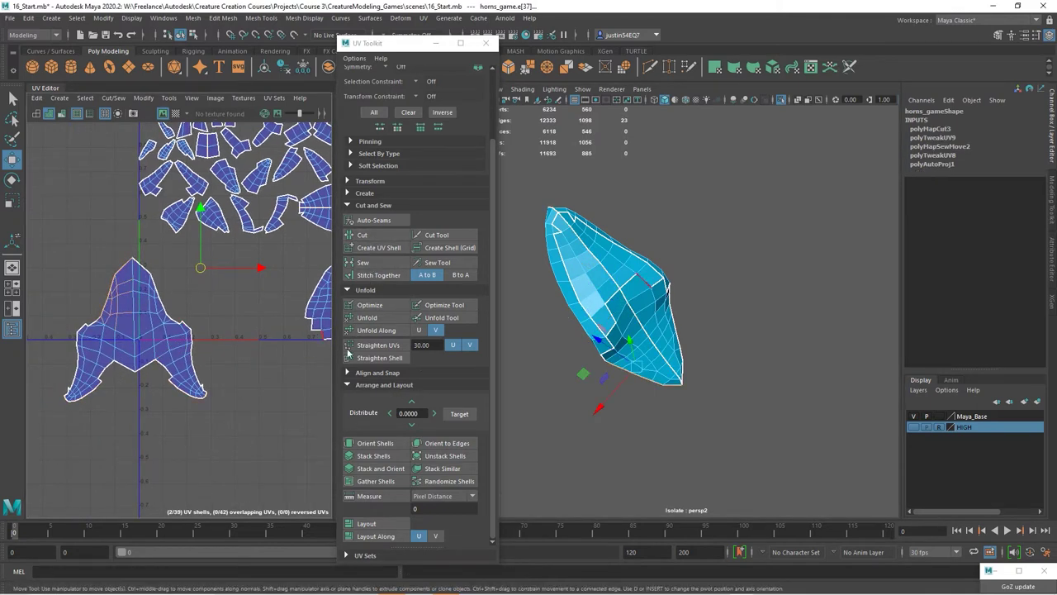
# Stitch the neighbouring shells onto both upper sides of the main beak shell and unfold the merged shell
pyautogui.click(379, 275)
pyautogui.moveTo(196, 266); pyautogui.dragTo(143, 323)
pyautogui.click(400, 276)
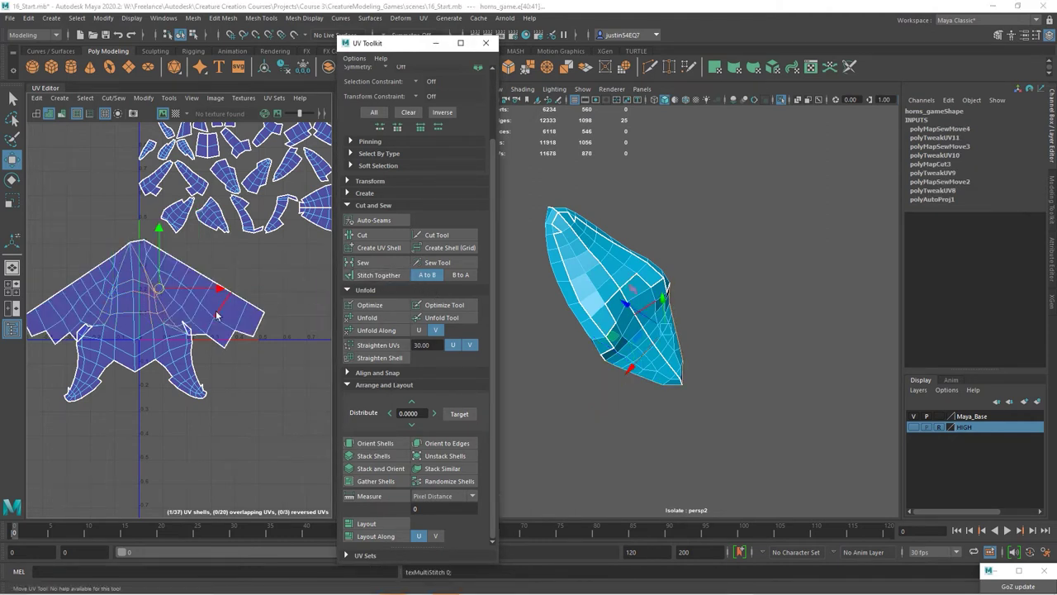
pyautogui.keyDown('ctrl'); pyautogui.moveTo(219, 313); pyautogui.dragTo(240, 322, button='right'); pyautogui.keyUp('ctrl')
pyautogui.keyDown('alt'); pyautogui.moveTo(220, 315); pyautogui.dragTo(279, 312, button='middle'); pyautogui.keyUp('alt')
pyautogui.click(367, 320)
# Stitch the remaining shared edges, sew shut the notch between the beak shell's two lower prongs, and unfold the shell
pyautogui.keyDown('alt'); pyautogui.moveTo(184, 343); pyautogui.dragTo(191, 321, button='middle'); pyautogui.keyUp('alt')
pyautogui.moveTo(191, 310); pyautogui.dragTo(189, 285, button='right')
pyautogui.click(382, 275)
pyautogui.moveTo(160, 332); pyautogui.dragTo(215, 363)
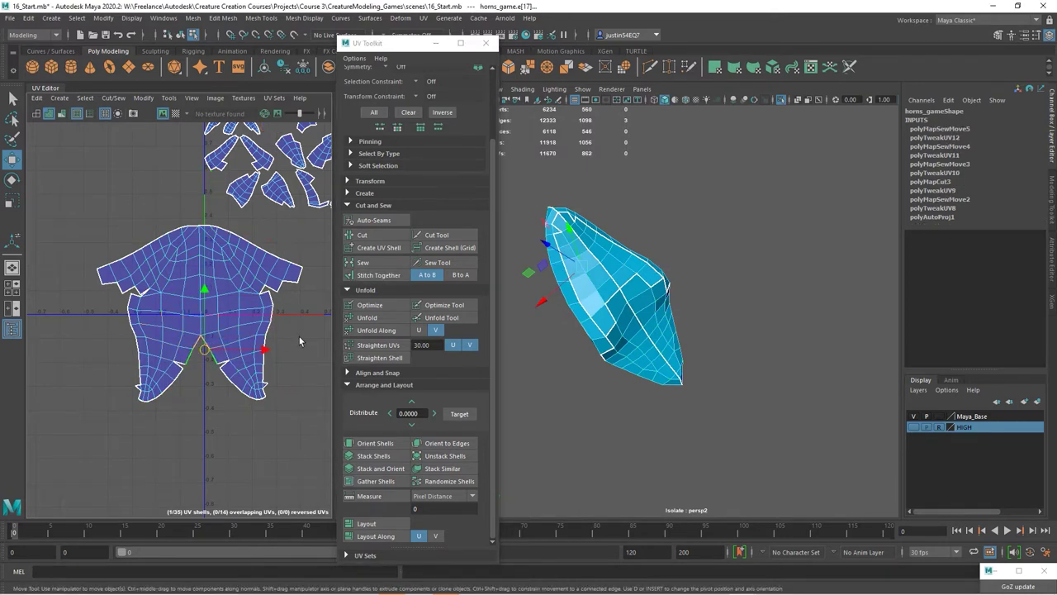
pyautogui.click(371, 265)
pyautogui.click(188, 366)
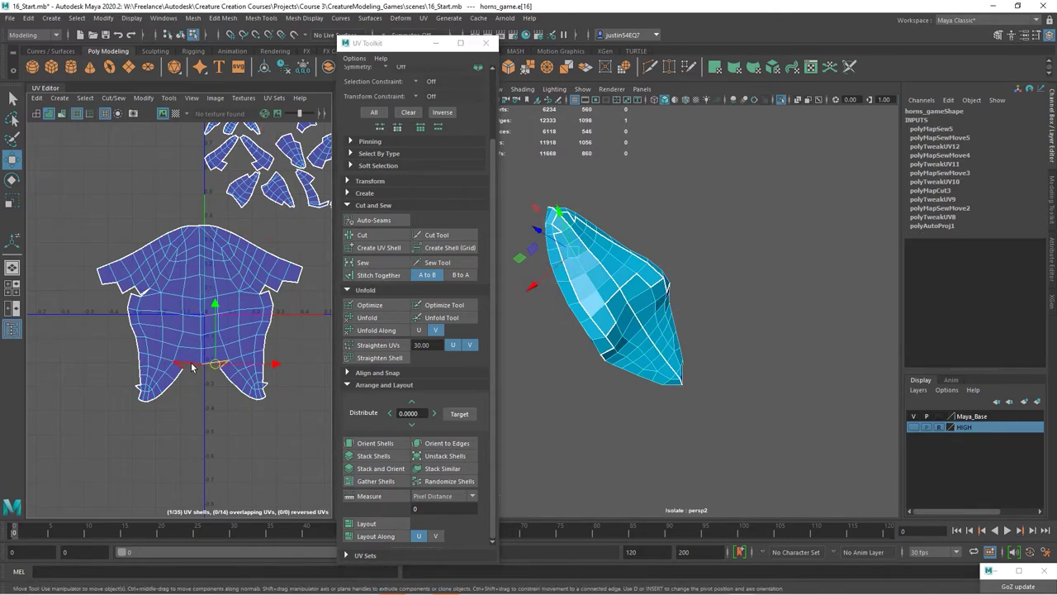
pyautogui.click(363, 262)
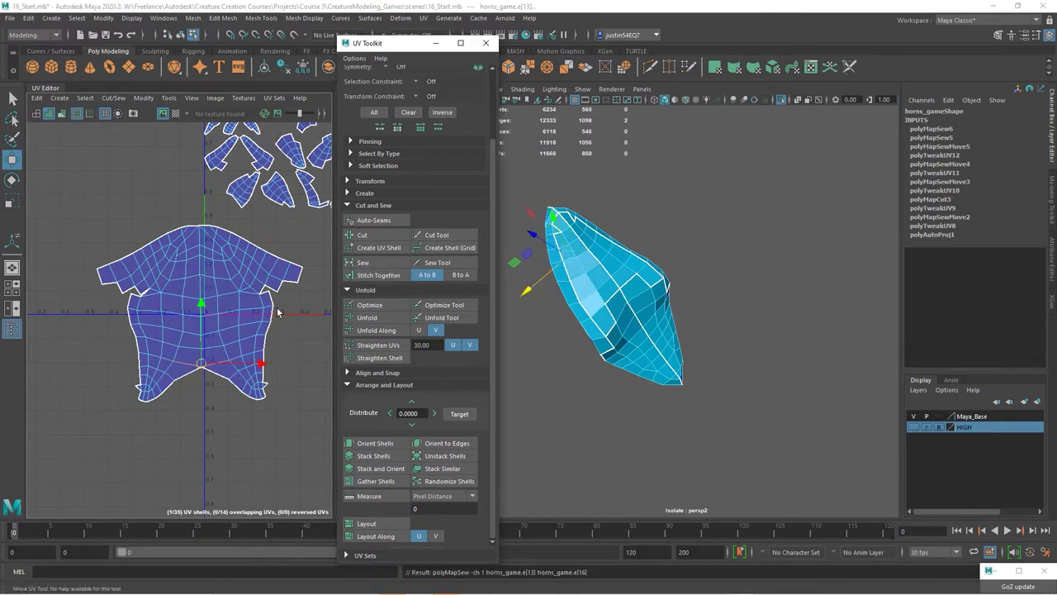
pyautogui.click(251, 394)
pyautogui.click(363, 262)
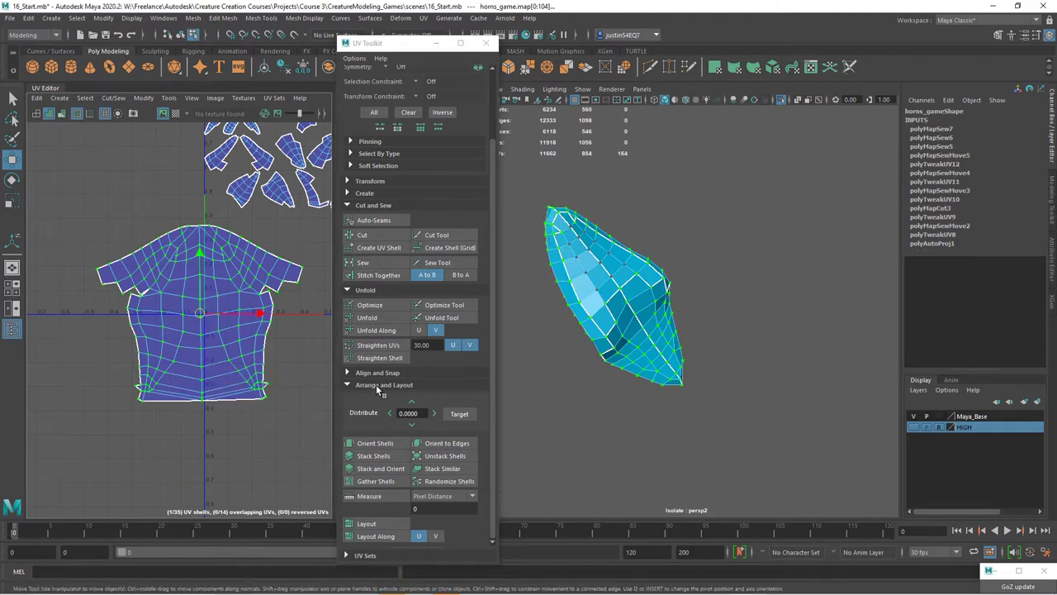
pyautogui.click(368, 317)
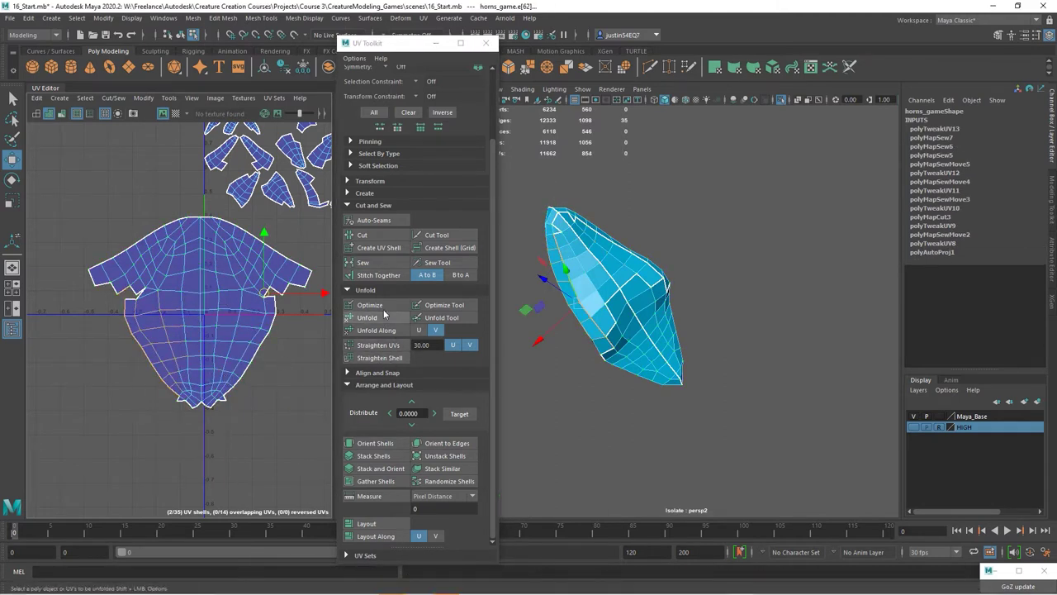
# Stitch shells onto both lower sides of the beak shell, sew its left slit shut, and unfold the result
pyautogui.click(379, 275)
pyautogui.moveTo(298, 322); pyautogui.dragTo(225, 385)
pyautogui.click(378, 276)
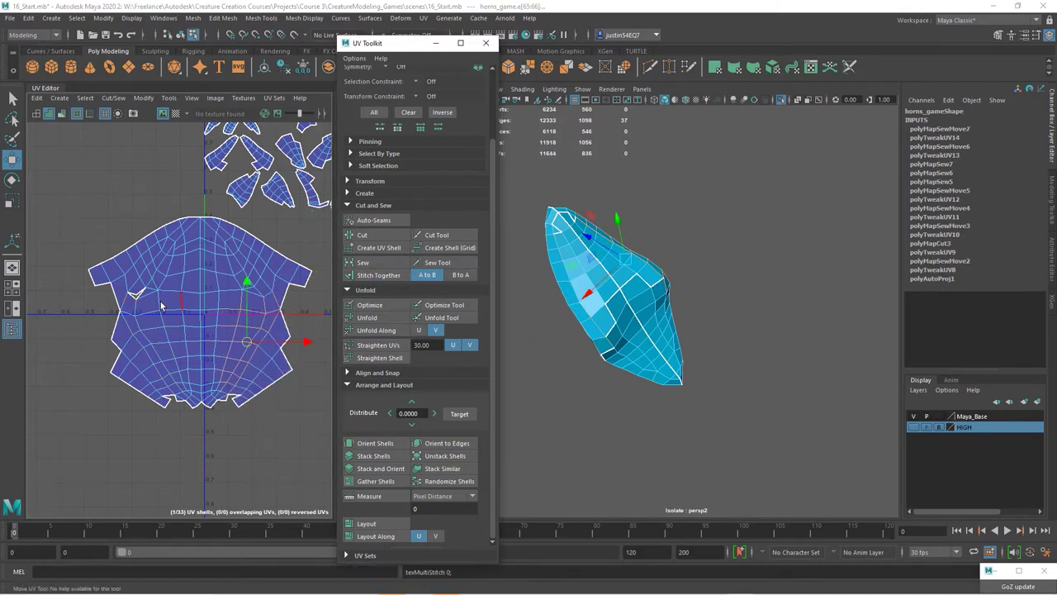
pyautogui.click(363, 261)
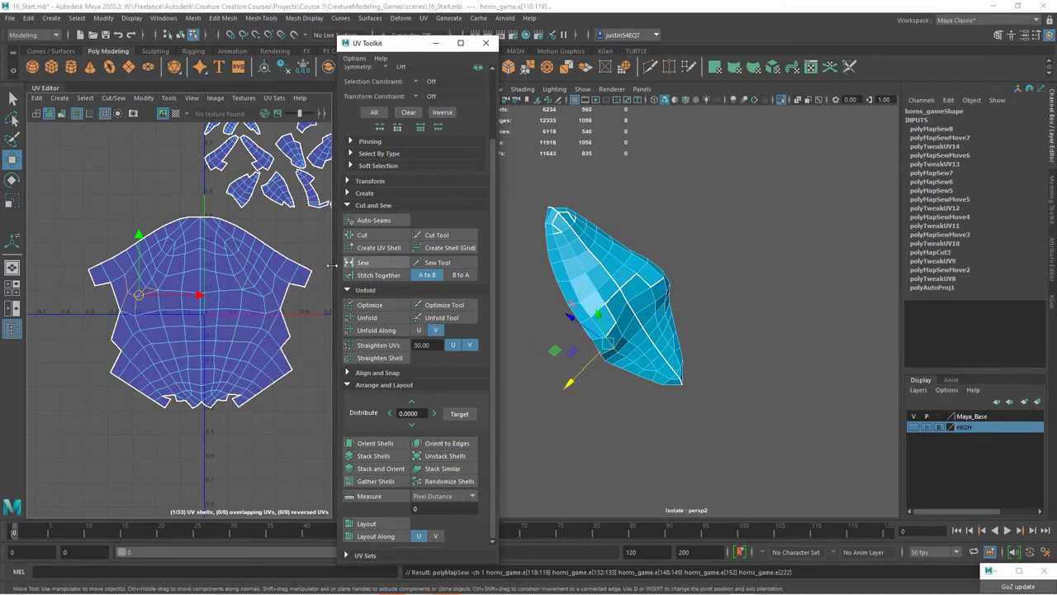
pyautogui.rightClick(139, 295)
pyautogui.click(378, 318)
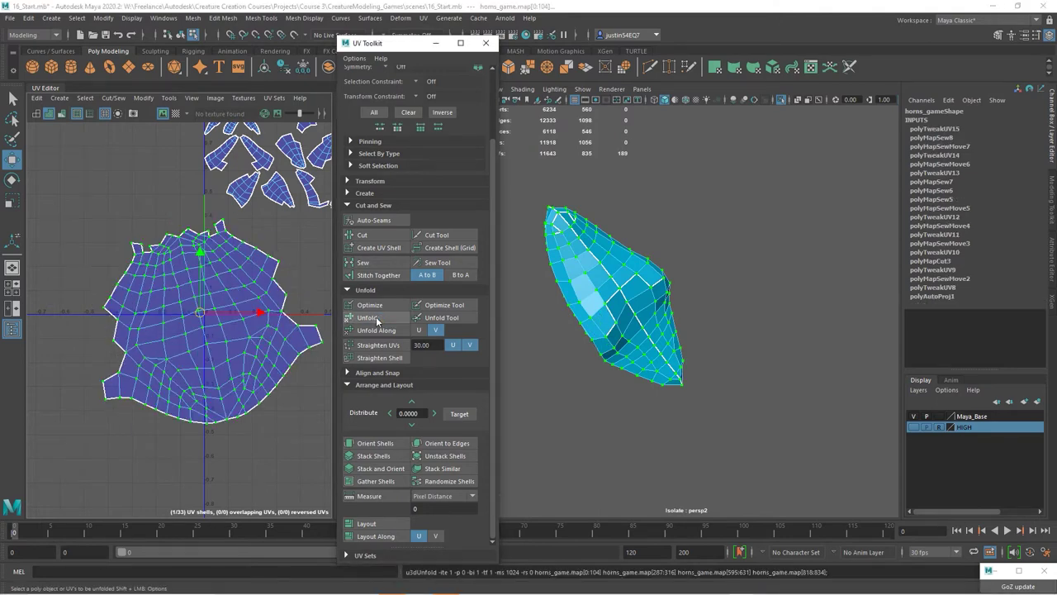
# Sew the open edges on the beak shell's right side and unfold the shell again
pyautogui.click(281, 285)
pyautogui.click(363, 262)
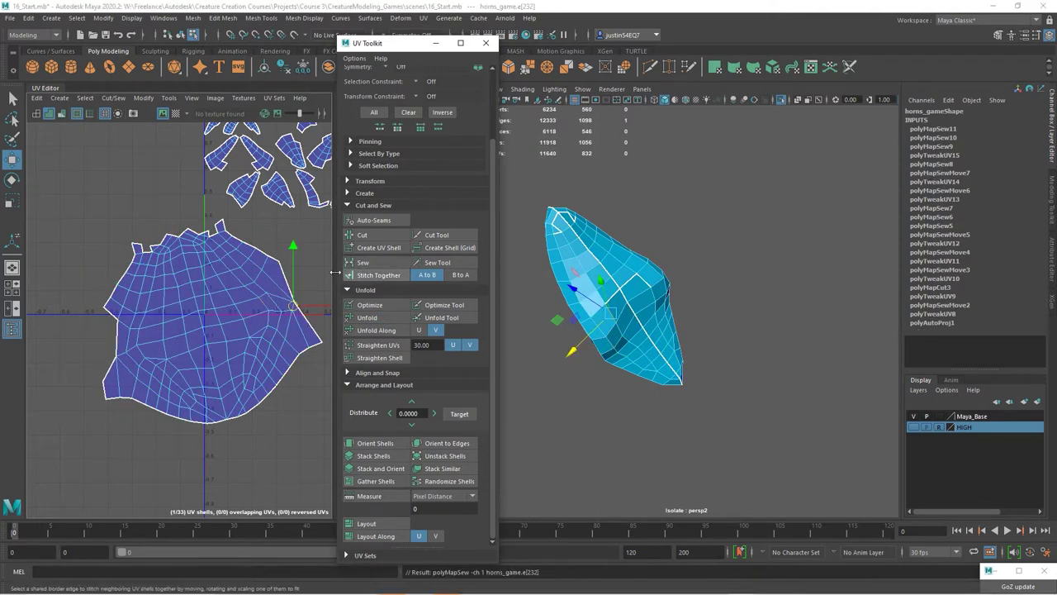
pyautogui.moveTo(250, 316); pyautogui.dragTo(299, 315, button='right')
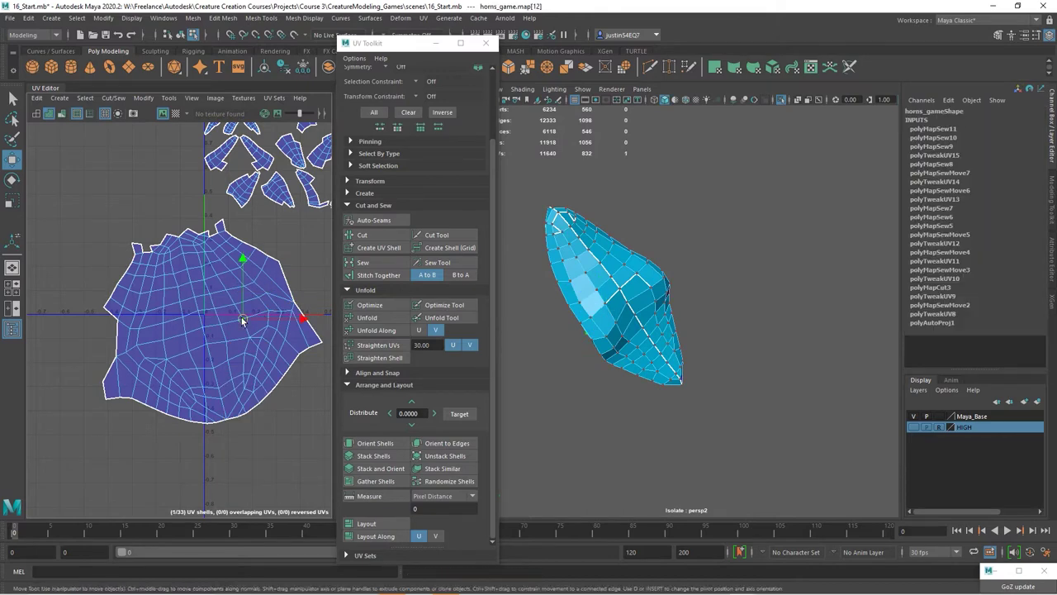
pyautogui.click(368, 318)
# Sew the notches along the beak shell's jagged upper edge, optimize its UVs, and rotate the shell upright
pyautogui.keyDown('alt'); pyautogui.moveTo(140, 256); pyautogui.dragTo(323, 279, button='right'); pyautogui.keyUp('alt')
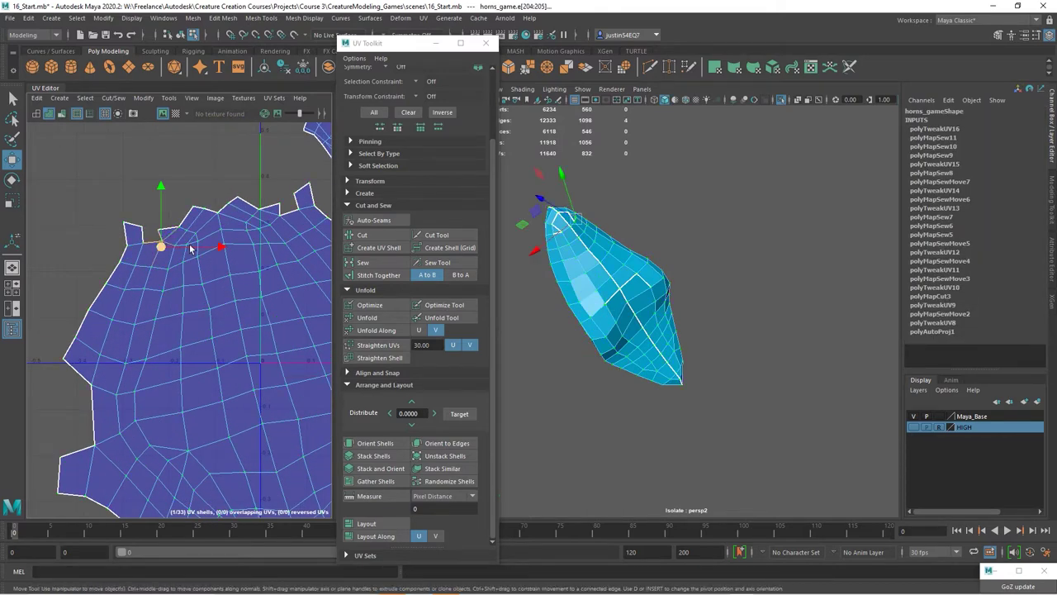
pyautogui.hotkey('shift', 's')
pyautogui.click(282, 208)
pyautogui.hotkey('shift', 's')
pyautogui.click(219, 209)
pyautogui.hotkey('shift', 's')
pyautogui.moveTo(257, 288); pyautogui.dragTo(287, 289, button='right')
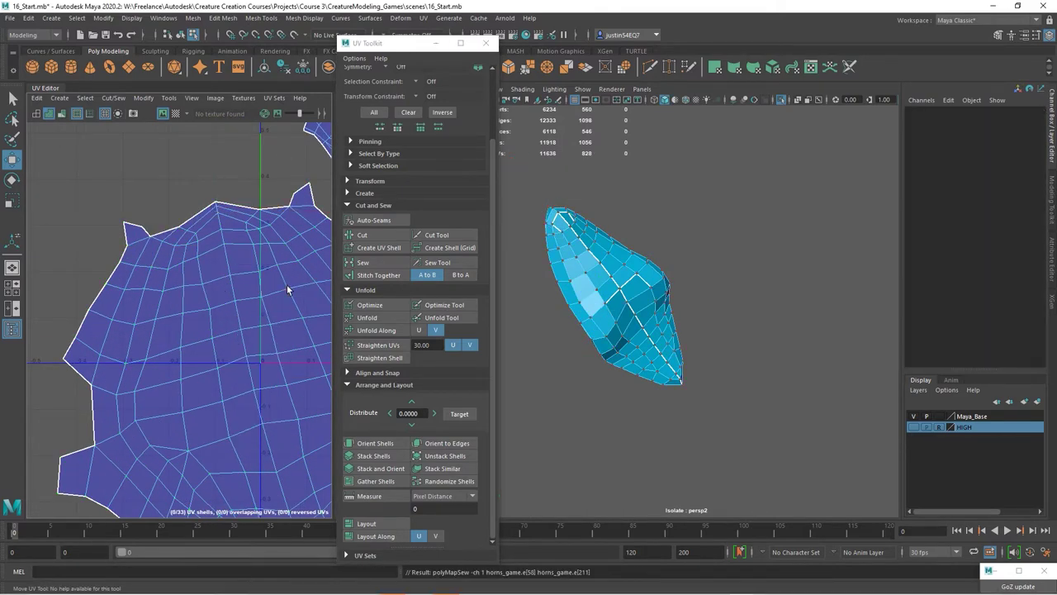
pyautogui.click(287, 290)
pyautogui.click(386, 305)
pyautogui.scroll(-4, 254, 278)
pyautogui.press('e')
pyautogui.moveTo(255, 278); pyautogui.dragTo(255, 291)
# Sew the open notch on the right side of the rounded beak shell
pyautogui.keyDown('alt'); pyautogui.moveTo(242, 300); pyautogui.dragTo(162, 323, button='middle'); pyautogui.keyUp('alt')
pyautogui.moveTo(243, 314); pyautogui.dragTo(249, 291, button='right')
pyautogui.click(239, 302)
pyautogui.hotkey('shift', 's')
pyautogui.keyDown('alt'); pyautogui.moveTo(235, 348); pyautogui.dragTo(309, 345, button='middle'); pyautogui.keyUp('alt')
# Sew the open notch on the left side of the rounded beak shell and unfold the shell
pyautogui.click(108, 322)
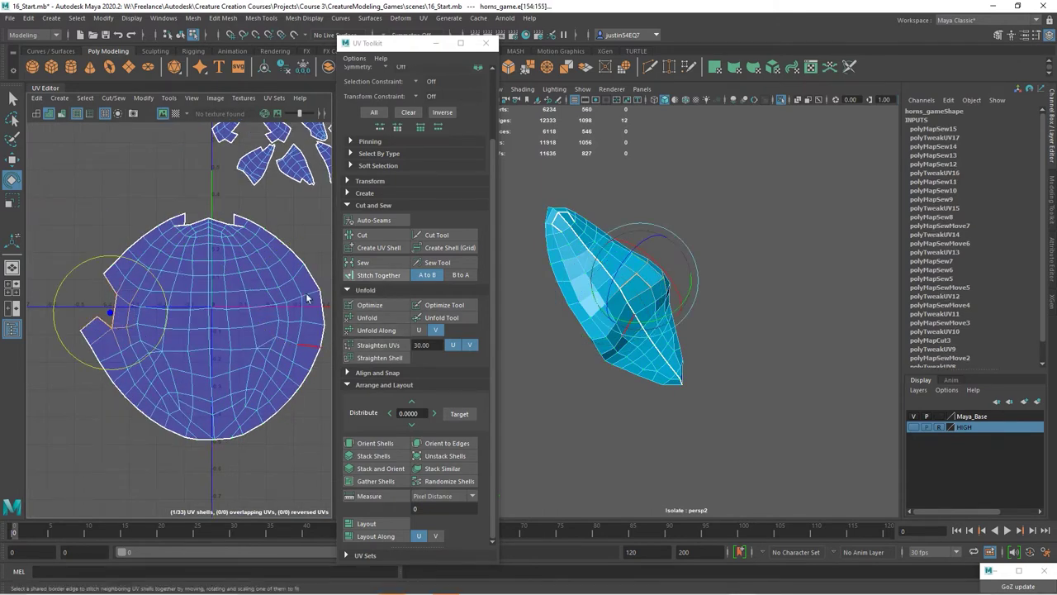
pyautogui.click(92, 335)
pyautogui.click(152, 325)
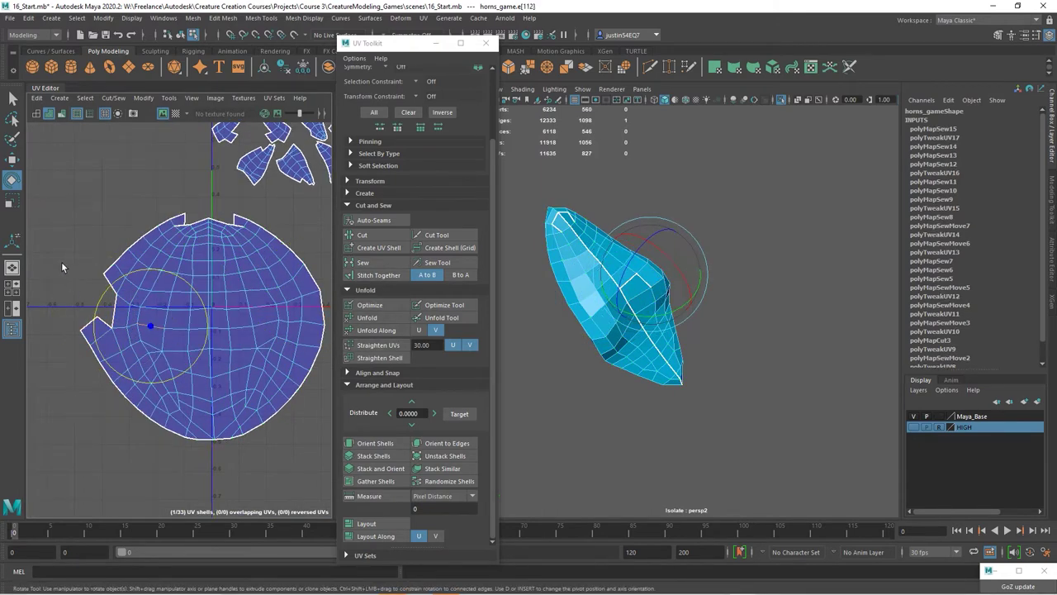
pyautogui.click(61, 261)
pyautogui.click(115, 306)
pyautogui.keyDown('shift'); pyautogui.click(115, 288); pyautogui.keyUp('shift')
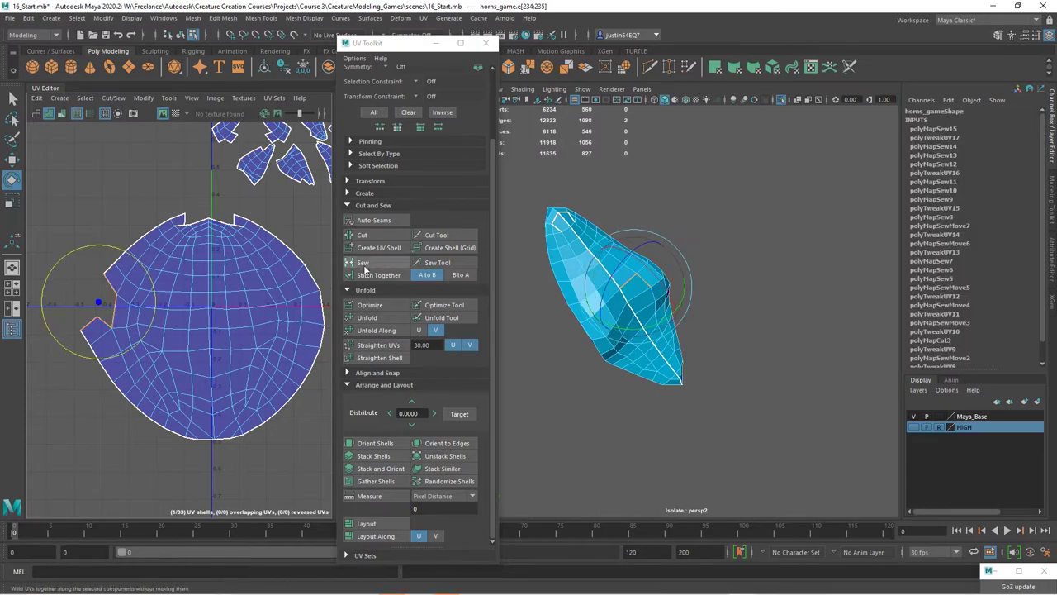
pyautogui.click(364, 263)
pyautogui.keyDown('alt'); pyautogui.moveTo(107, 339); pyautogui.dragTo(249, 273, button='right'); pyautogui.keyUp('alt')
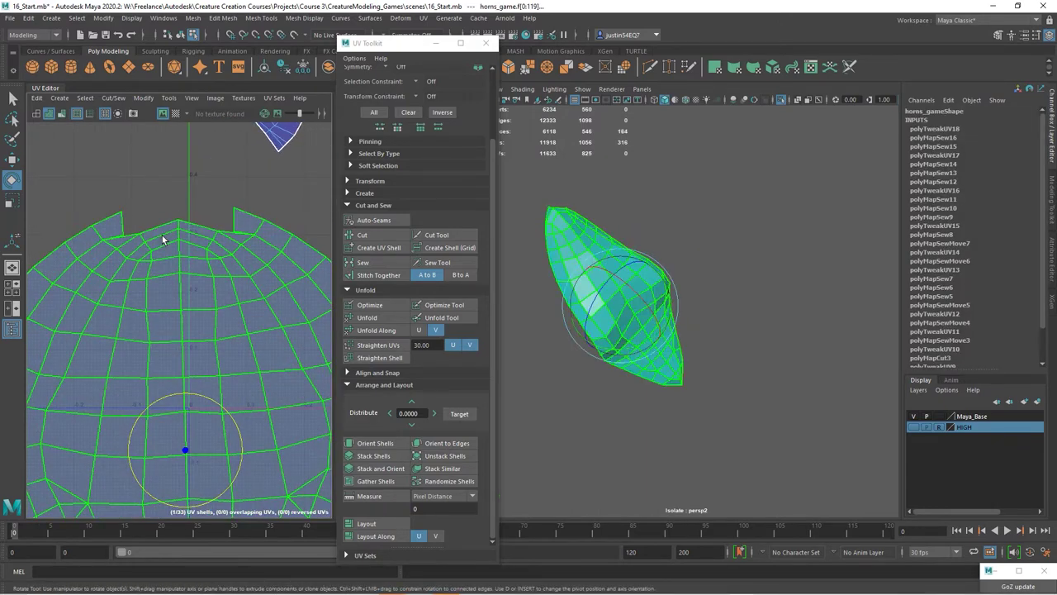
# Sew the two notches along the beak shell's upper edge closed
pyautogui.moveTo(188, 232); pyautogui.dragTo(188, 204, button='right')
pyautogui.doubleClick(203, 226)
pyautogui.click(354, 276)
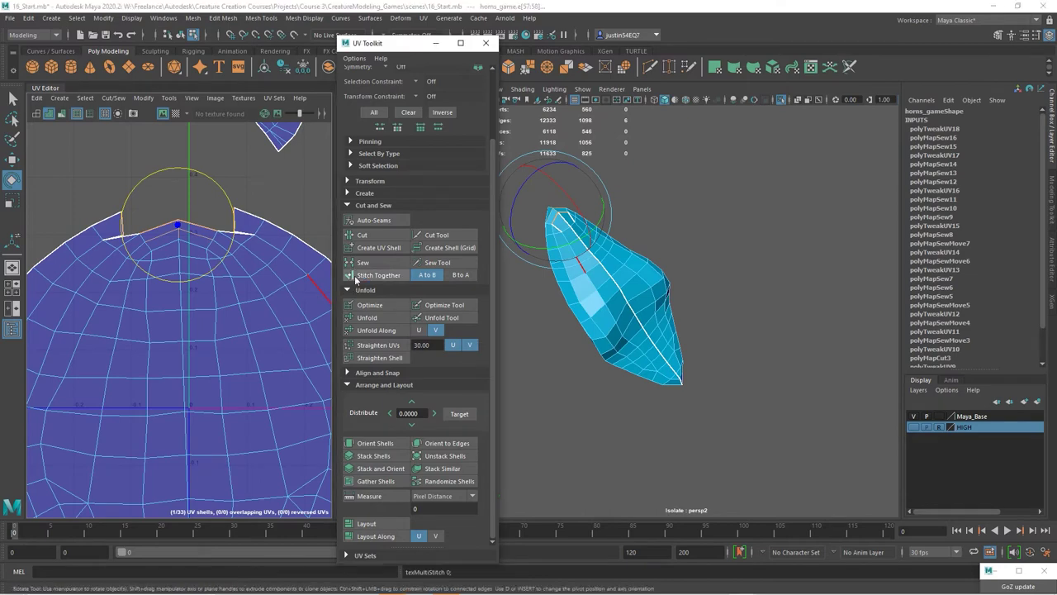
pyautogui.keyDown('alt'); pyautogui.moveTo(208, 297); pyautogui.dragTo(274, 286, button='right'); pyautogui.keyUp('alt')
pyautogui.click(211, 188)
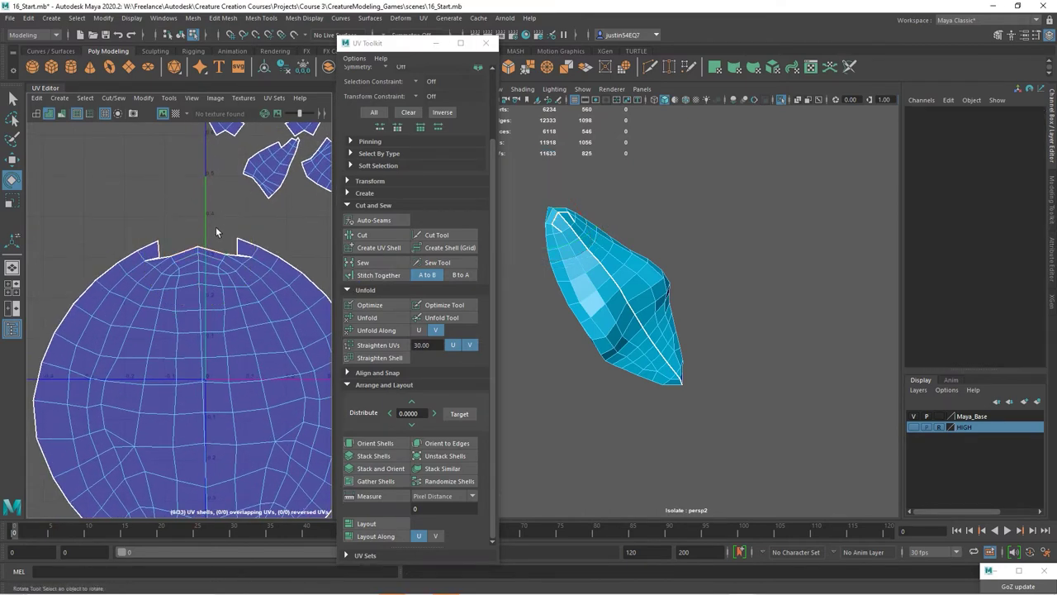
pyautogui.moveTo(216, 228); pyautogui.dragTo(171, 272)
pyautogui.click(364, 262)
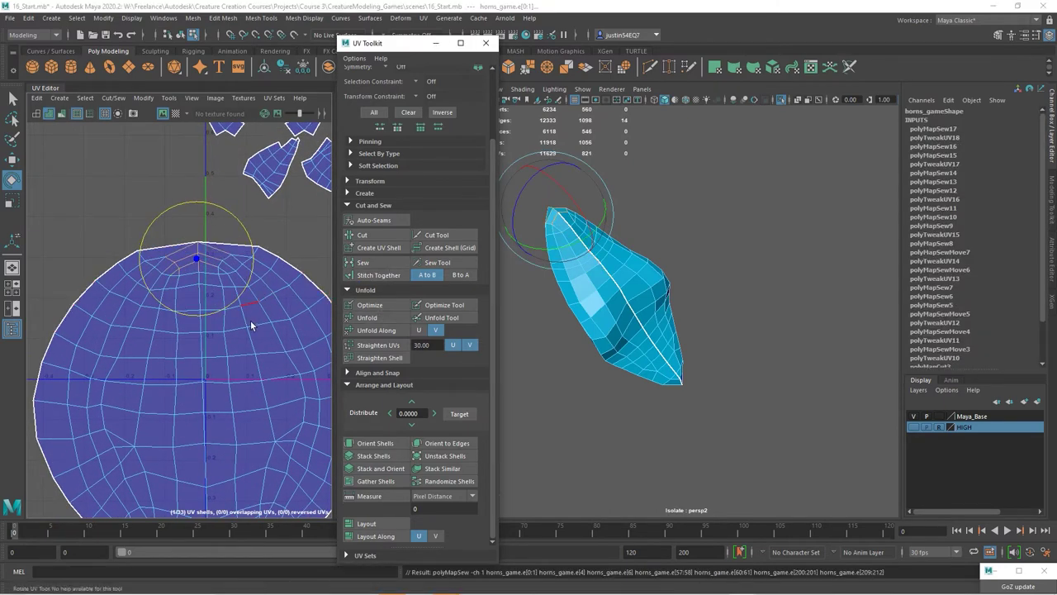
# Unfold the completed beak shell and move it outside the 0–1 UV tile, clear of the remaining shells
pyautogui.scroll(-2, 201, 319)
pyautogui.scroll(-2, 200, 318)
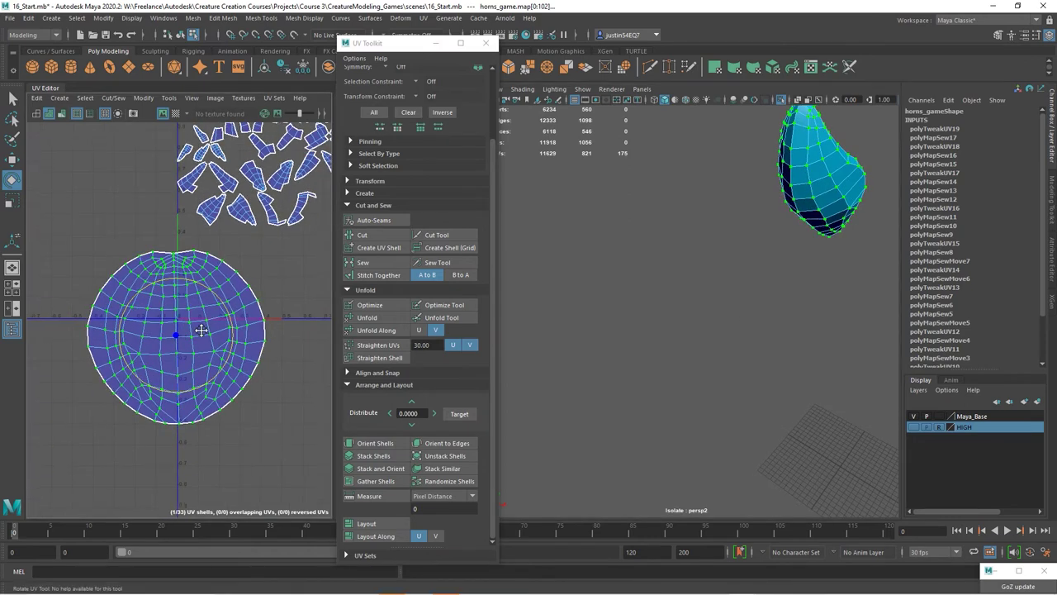
pyautogui.keyDown('alt'); pyautogui.moveTo(203, 332); pyautogui.dragTo(98, 336, button='right'); pyautogui.keyUp('alt')
pyautogui.press('w')
pyautogui.moveTo(189, 339); pyautogui.dragTo(81, 305)
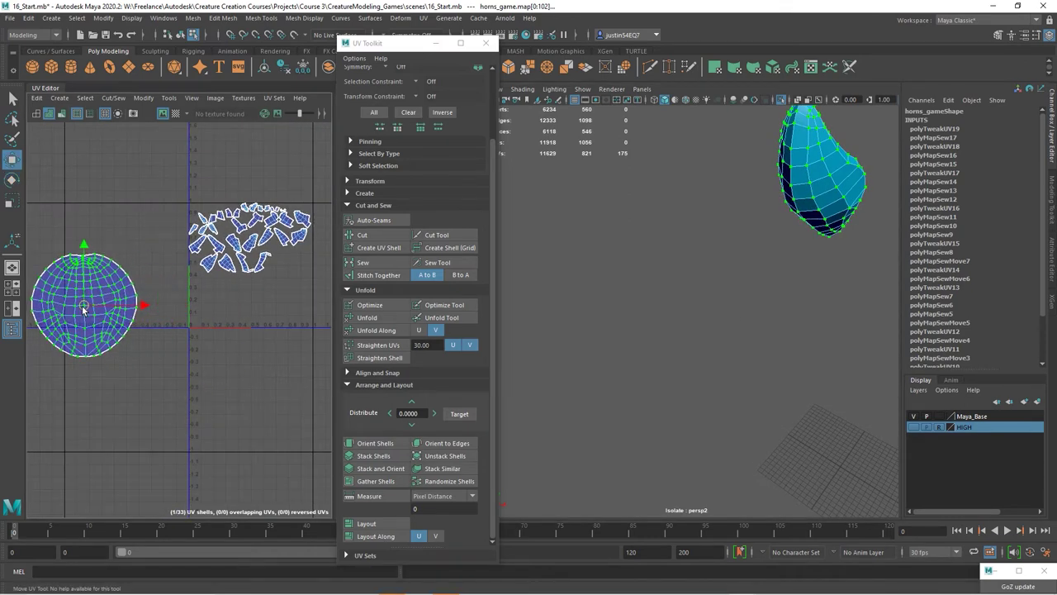
pyautogui.keyDown('alt'); pyautogui.moveTo(225, 301); pyautogui.dragTo(179, 351, button='middle'); pyautogui.keyUp('alt')
pyautogui.keyDown('alt'); pyautogui.moveTo(179, 351); pyautogui.dragTo(399, 350, button='right'); pyautogui.keyUp('alt')
pyautogui.keyDown('alt'); pyautogui.moveTo(223, 312); pyautogui.dragTo(173, 338, button='middle'); pyautogui.keyUp('alt')
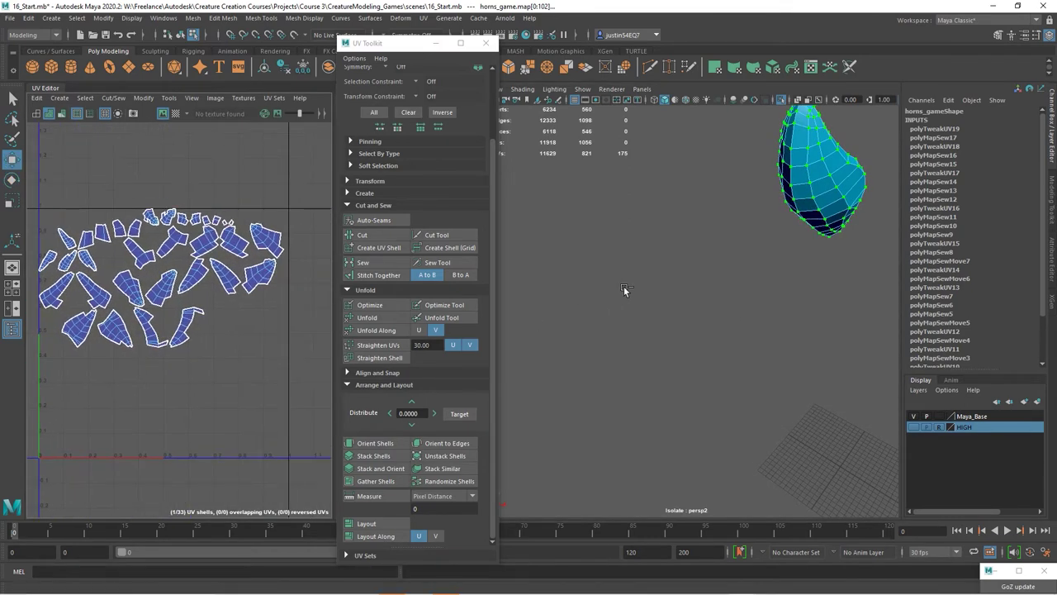
# Bring the three side horns into view, then move one middle-horn shell below the other shells and rotate it tip-up
pyautogui.keyDown('alt'); pyautogui.moveTo(624, 286); pyautogui.dragTo(654, 276); pyautogui.keyUp('alt')
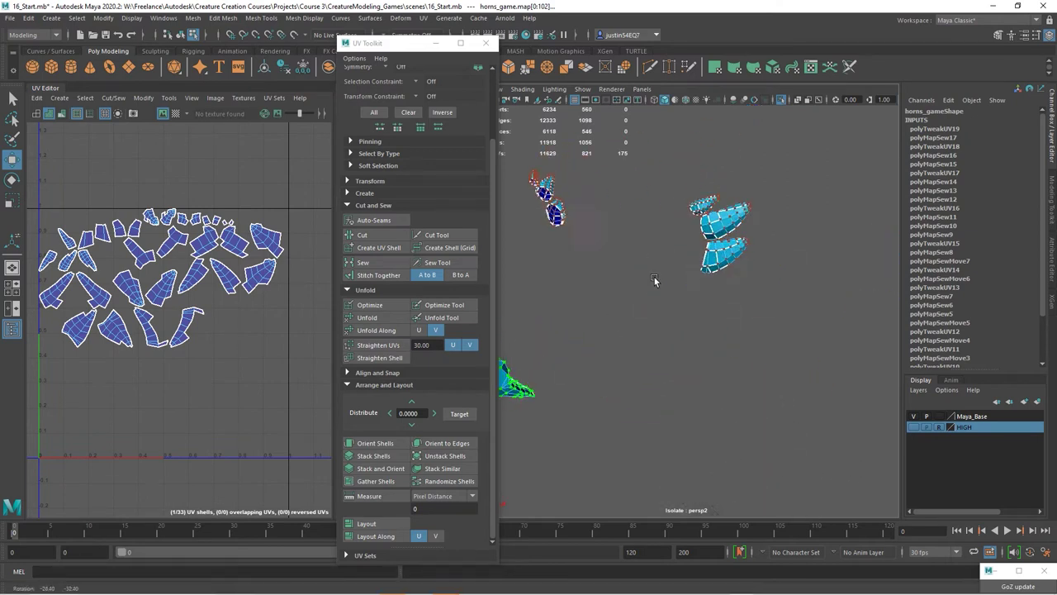
pyautogui.keyDown('alt'); pyautogui.moveTo(654, 276); pyautogui.dragTo(633, 359, button='middle'); pyautogui.keyUp('alt')
pyautogui.keyDown('alt'); pyautogui.moveTo(658, 345); pyautogui.dragTo(712, 322, button='right'); pyautogui.keyUp('alt')
pyautogui.keyDown('alt'); pyautogui.moveTo(690, 315); pyautogui.dragTo(754, 303, button='middle'); pyautogui.keyUp('alt')
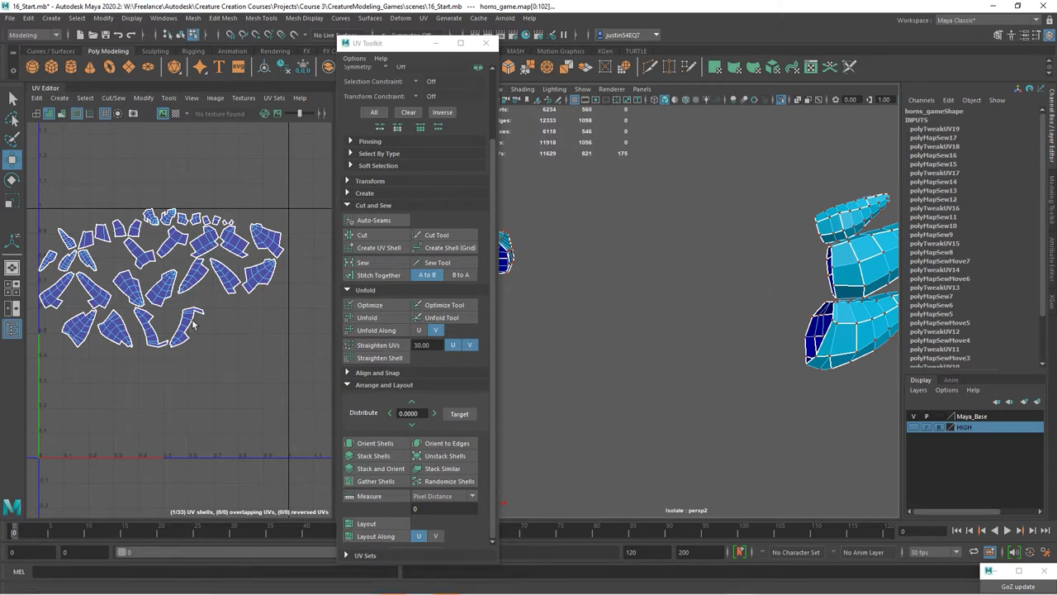
pyautogui.keyDown('alt'); pyautogui.moveTo(581, 303); pyautogui.dragTo(537, 302); pyautogui.keyUp('alt')
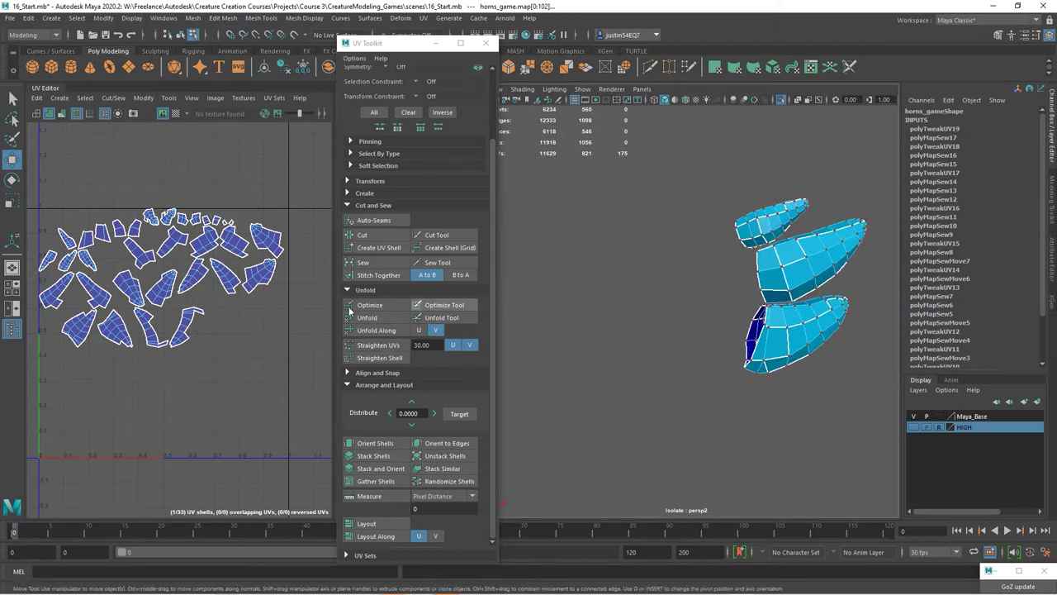
pyautogui.keyDown('alt'); pyautogui.moveTo(165, 326); pyautogui.dragTo(238, 301, button='middle'); pyautogui.keyUp('alt')
pyautogui.scroll(3, 236, 302)
pyautogui.moveTo(179, 248); pyautogui.dragTo(200, 245, button='right')
pyautogui.click(198, 247)
pyautogui.moveTo(195, 256); pyautogui.dragTo(220, 418)
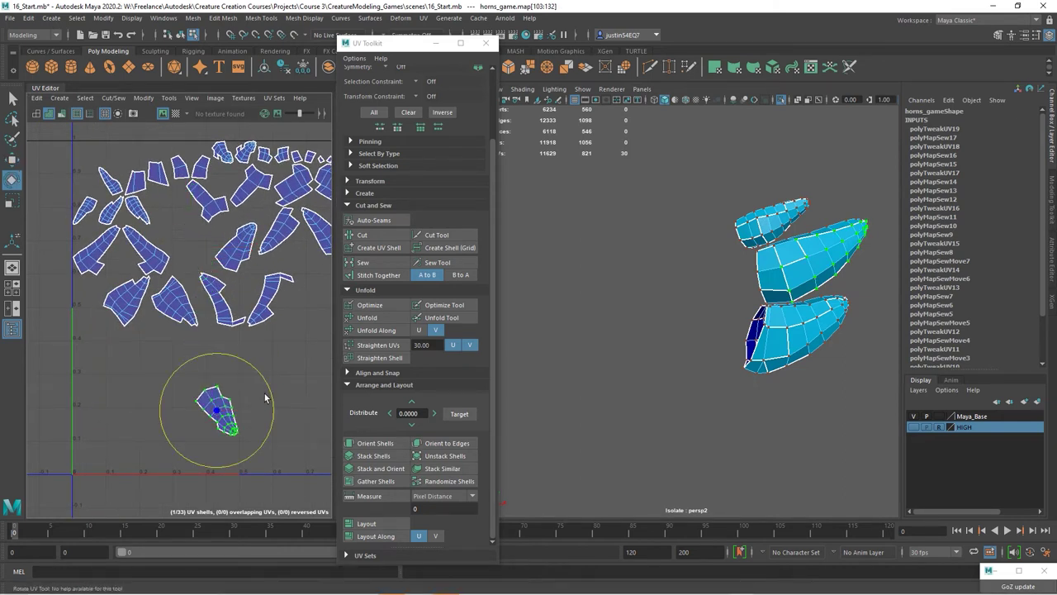
pyautogui.moveTo(167, 408); pyautogui.dragTo(167, 413)
pyautogui.keyDown('alt'); pyautogui.moveTo(227, 390); pyautogui.dragTo(228, 340, button='middle'); pyautogui.keyUp('alt')
pyautogui.scroll(3, 231, 359)
# Stitch the neighbouring shells onto both sides of the middle horn's isolated shell
pyautogui.moveTo(224, 352); pyautogui.dragTo(219, 322, button='right')
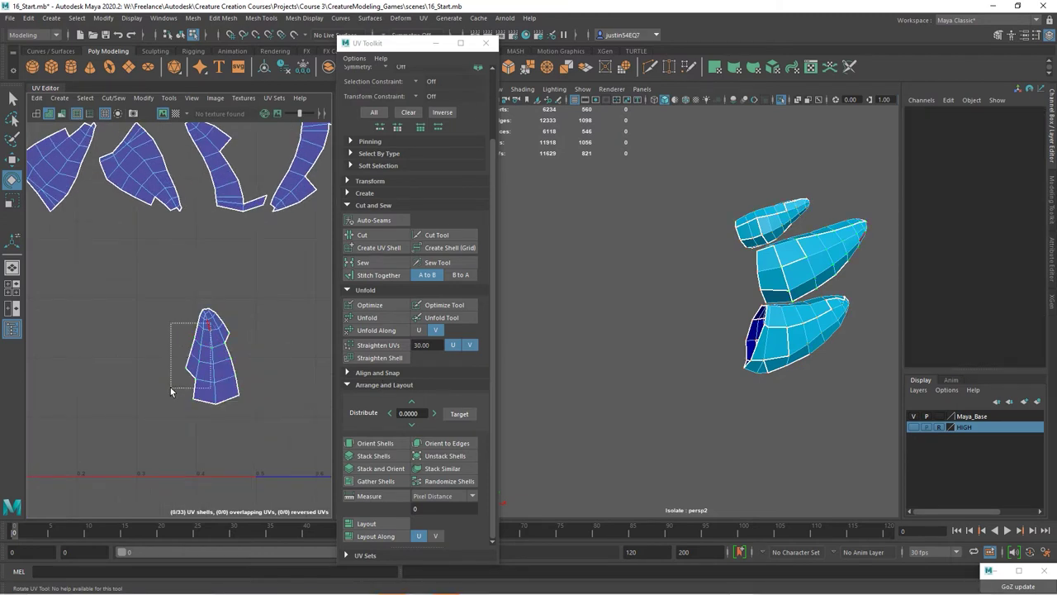
pyautogui.moveTo(170, 391); pyautogui.dragTo(171, 391)
pyautogui.click(378, 275)
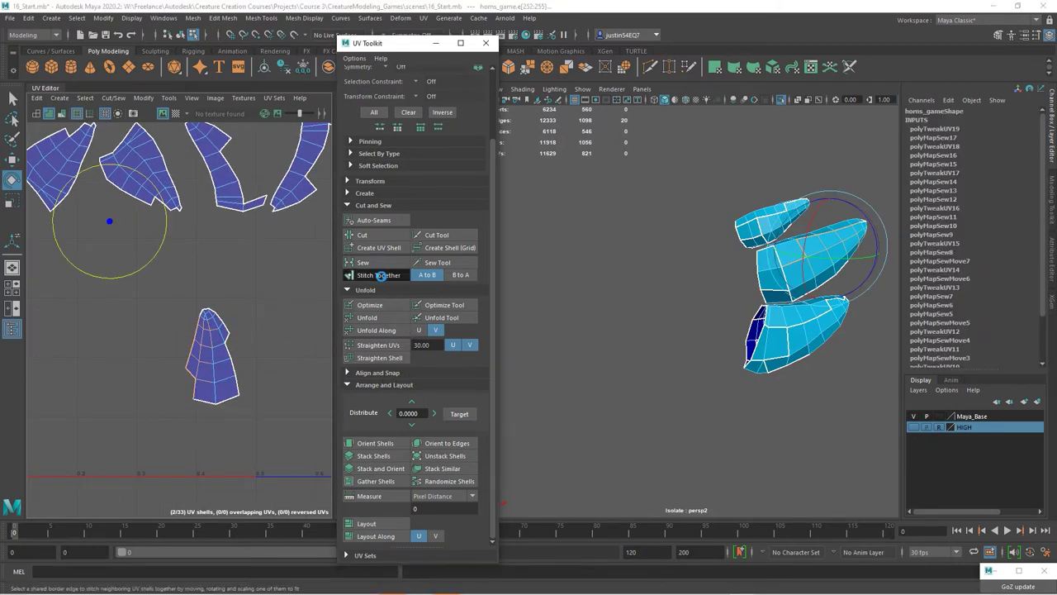
pyautogui.click(239, 336)
pyautogui.click(368, 276)
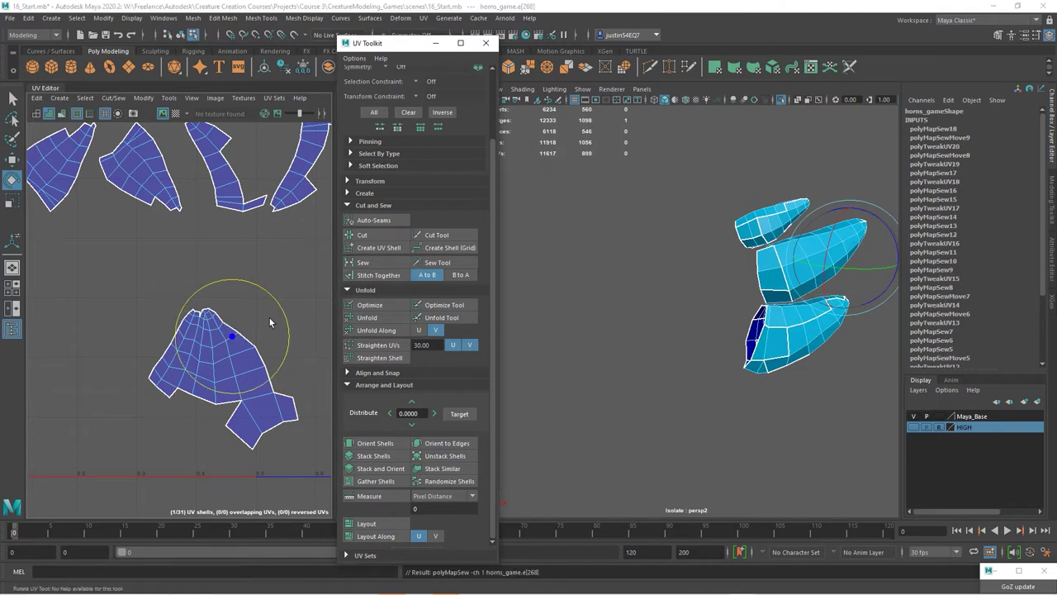
pyautogui.click(251, 337)
pyautogui.click(226, 322)
pyautogui.click(380, 275)
# Sew the open gaps near the tip and lower right of the middle horn's shell, and unfold it
pyautogui.moveTo(229, 343); pyautogui.dragTo(232, 337, button='right')
pyautogui.click(216, 302)
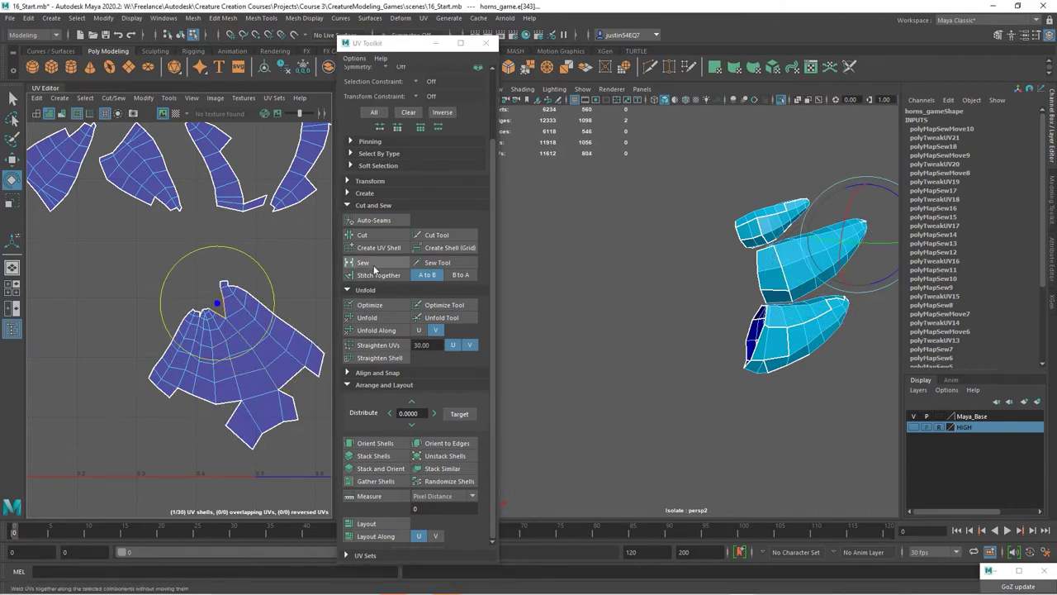
pyautogui.click(373, 265)
pyautogui.click(288, 385)
pyautogui.click(370, 263)
pyautogui.keyDown('alt'); pyautogui.moveTo(271, 336); pyautogui.dragTo(237, 316, button='middle'); pyautogui.keyUp('alt')
pyautogui.moveTo(236, 316); pyautogui.dragTo(218, 308, button='right')
pyautogui.click(218, 309)
pyautogui.click(375, 316)
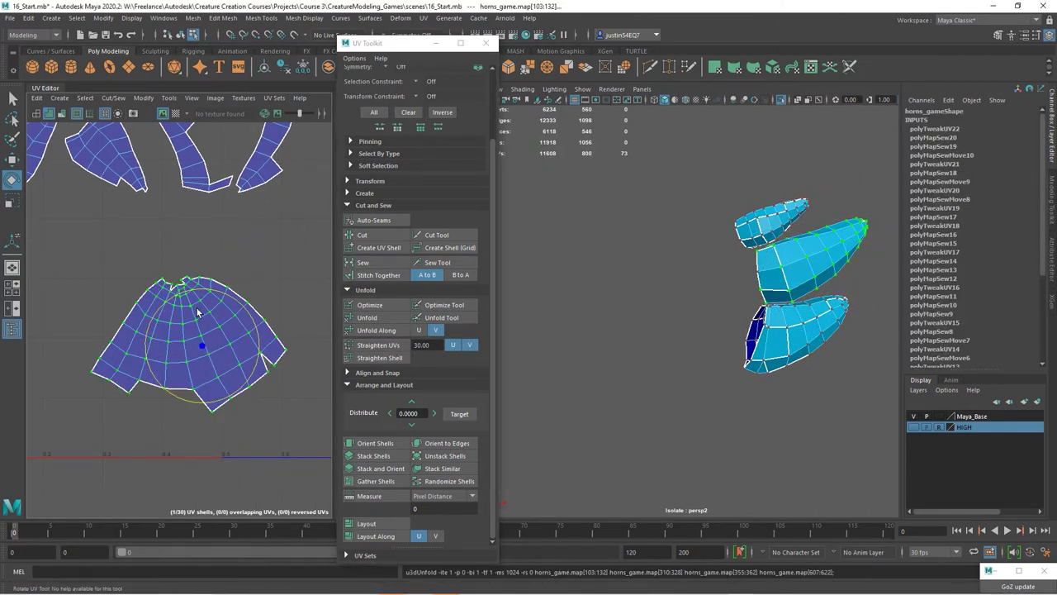
# Stitch the matching shell onto the middle horn shell's lower edge and sew the slits on both sides of it
pyautogui.moveTo(195, 360); pyautogui.dragTo(139, 391)
pyautogui.click(375, 276)
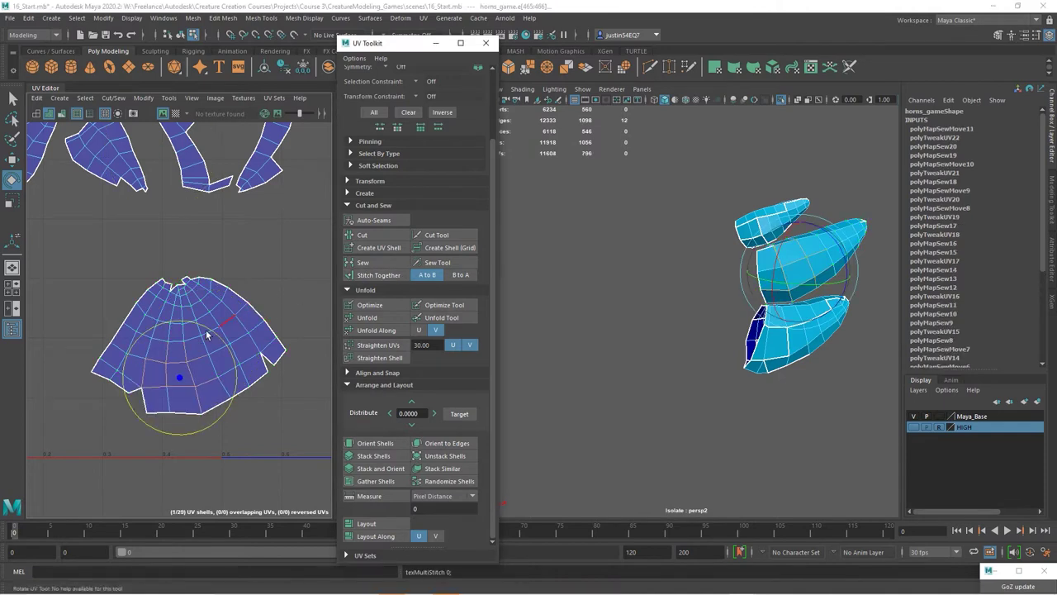
pyautogui.moveTo(168, 354); pyautogui.dragTo(169, 324, button='right')
pyautogui.click(139, 400)
pyautogui.click(374, 264)
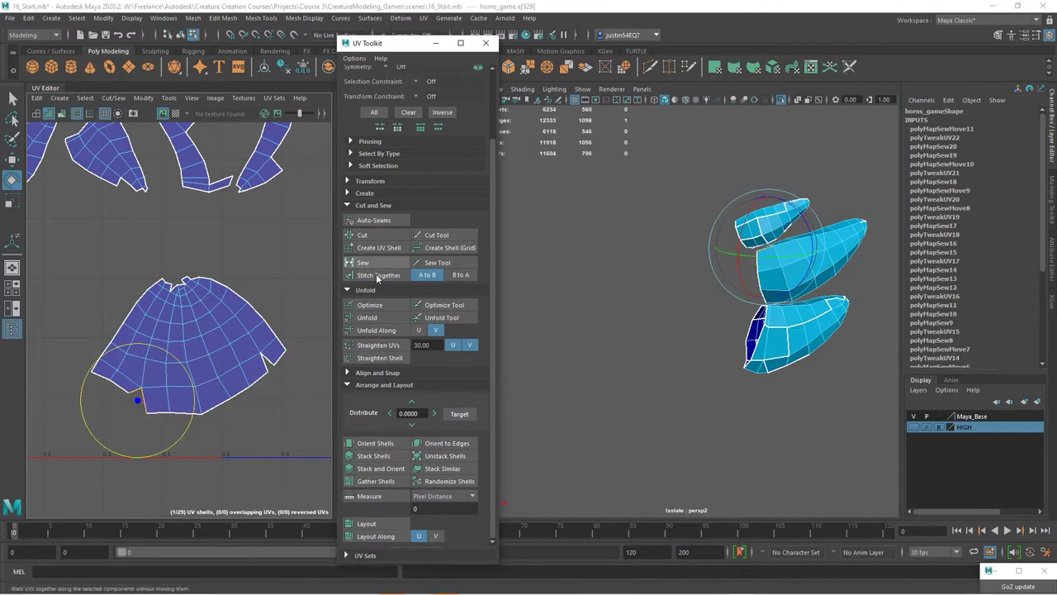
pyautogui.click(264, 359)
pyautogui.click(363, 262)
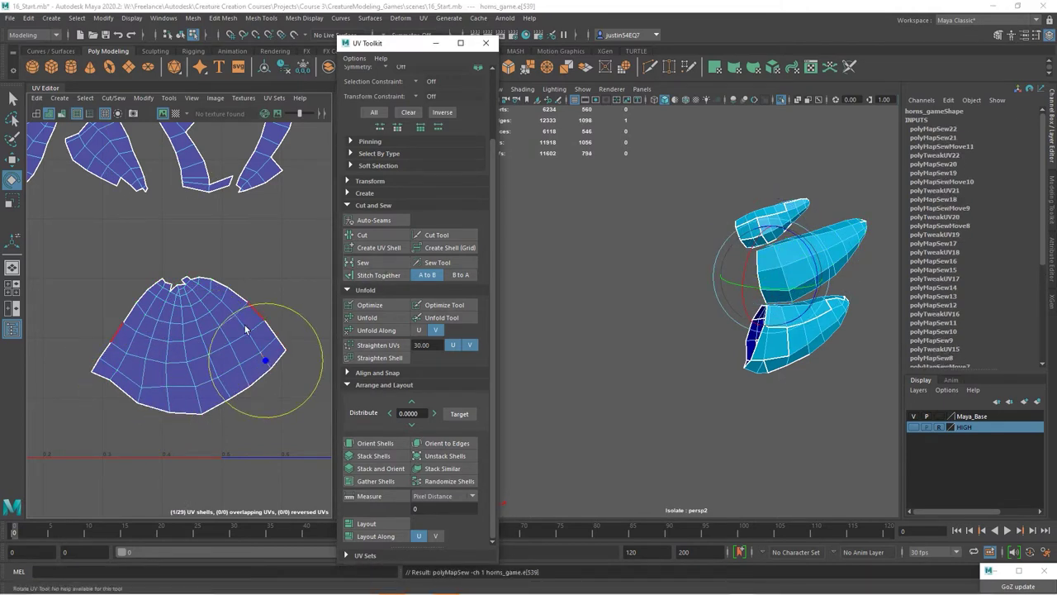
# Sew the open notches at the tip of the middle horn's fan-shaped shell and unfold the shell
pyautogui.click(241, 324)
pyautogui.moveTo(208, 314); pyautogui.dragTo(246, 315, button='right')
pyautogui.scroll(4, 176, 269)
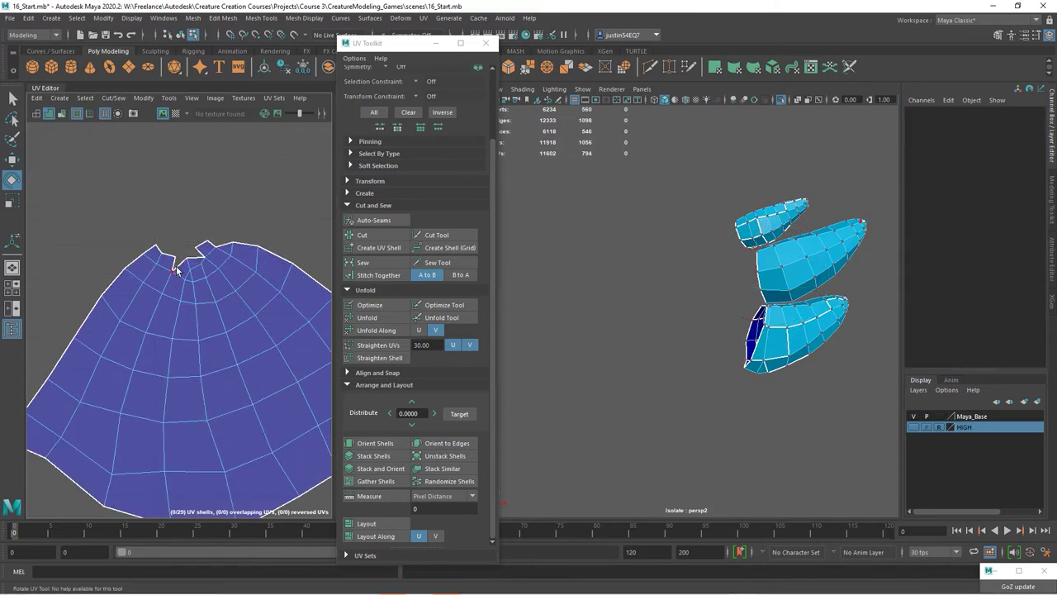
pyautogui.moveTo(176, 269); pyautogui.dragTo(175, 251, button='right')
pyautogui.click(178, 264)
pyautogui.click(364, 262)
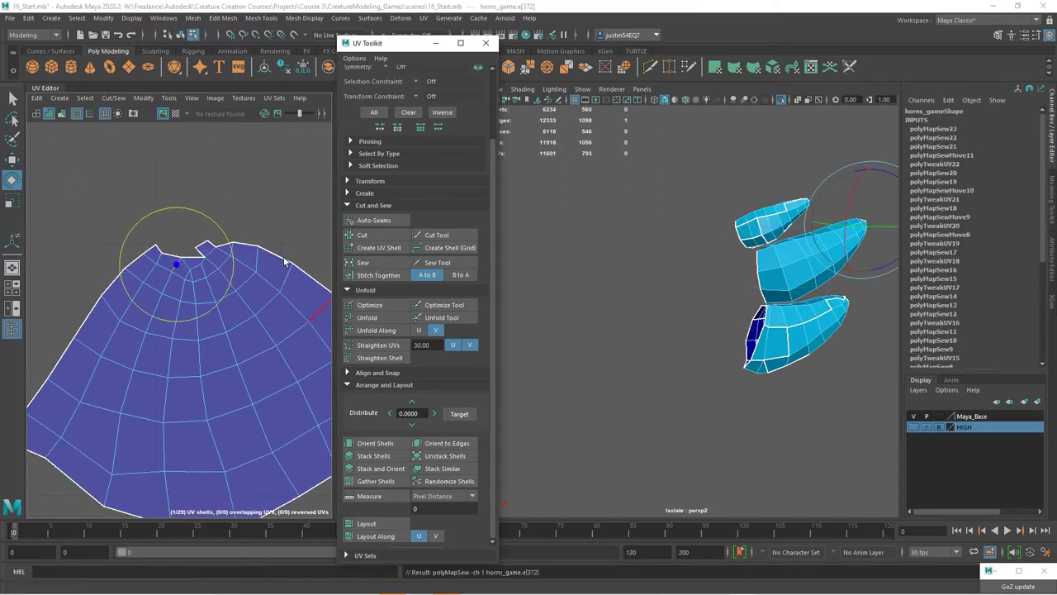
pyautogui.click(192, 249)
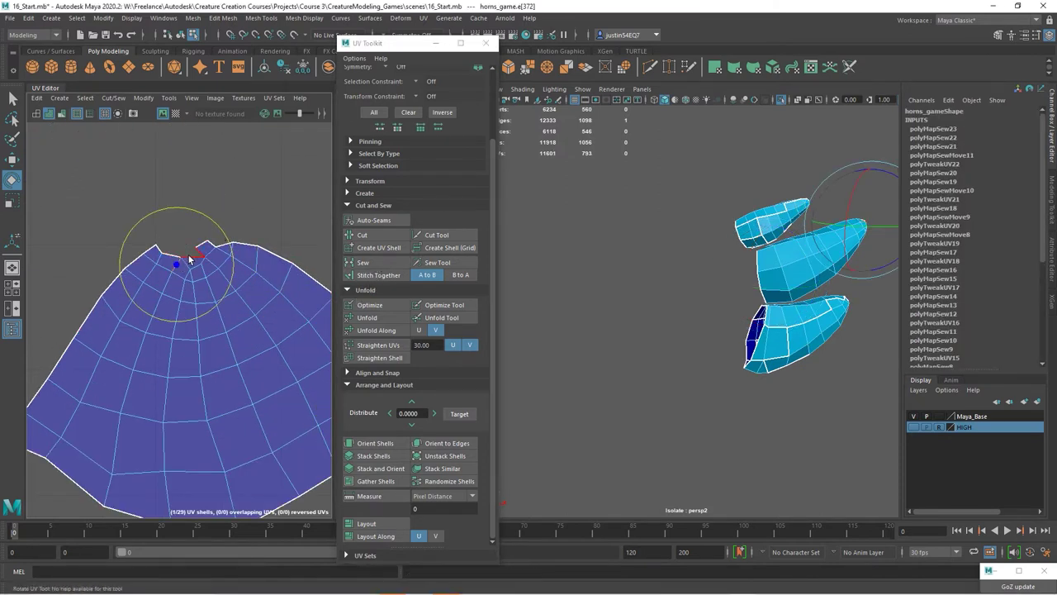
pyautogui.click(378, 263)
pyautogui.scroll(-4, 215, 318)
pyautogui.click(282, 358)
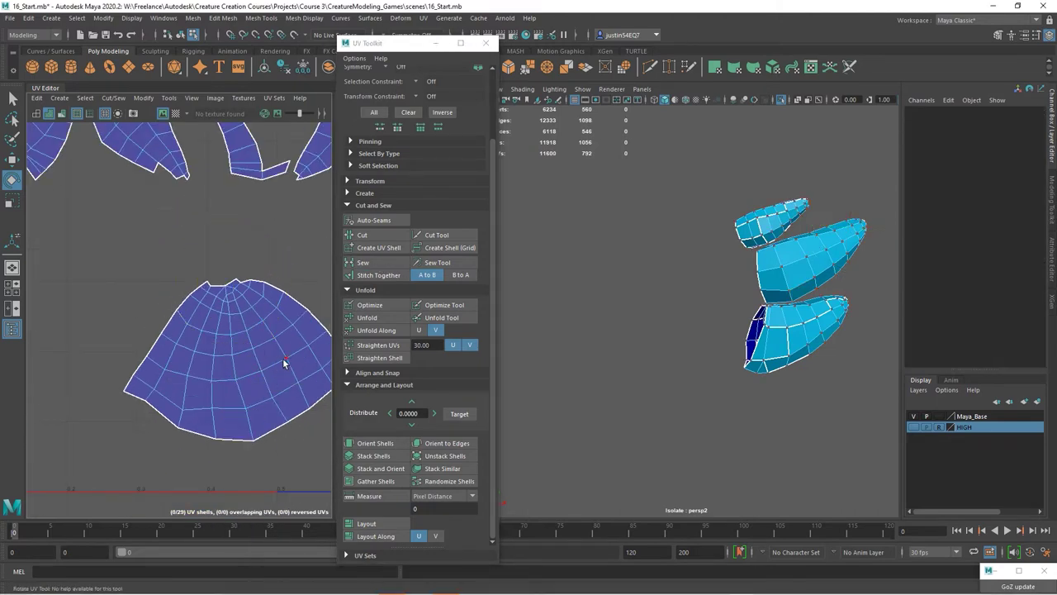
pyautogui.click(283, 357)
pyautogui.scroll(-4, 281, 363)
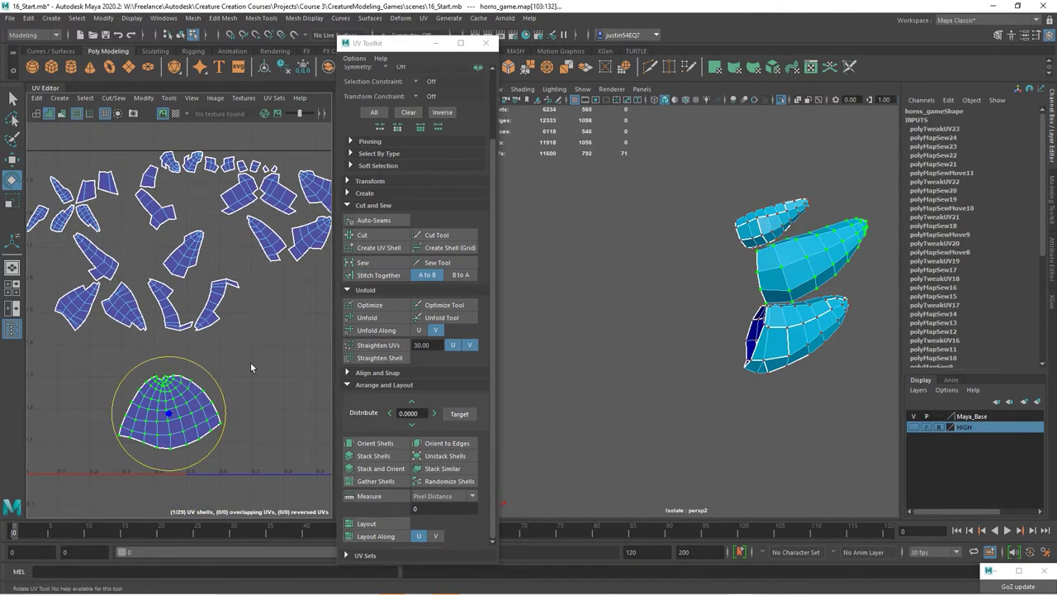
# Move one of the lowest horn's shells below the layout and stitch its neighbouring shells onto it
pyautogui.click(803, 323)
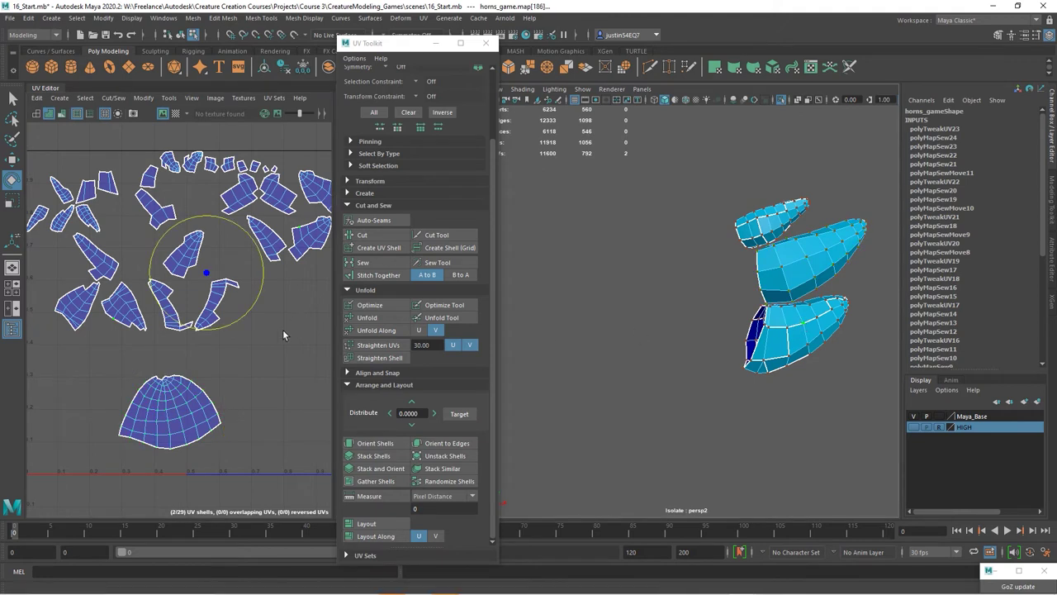
pyautogui.keyDown('alt'); pyautogui.moveTo(283, 330); pyautogui.dragTo(193, 366, button='middle'); pyautogui.keyUp('alt')
pyautogui.keyDown('alt'); pyautogui.moveTo(252, 341); pyautogui.dragTo(221, 338, button='right'); pyautogui.keyUp('alt')
pyautogui.keyDown('alt'); pyautogui.moveTo(222, 338); pyautogui.dragTo(182, 333, button='middle'); pyautogui.keyUp('alt')
pyautogui.click(298, 271)
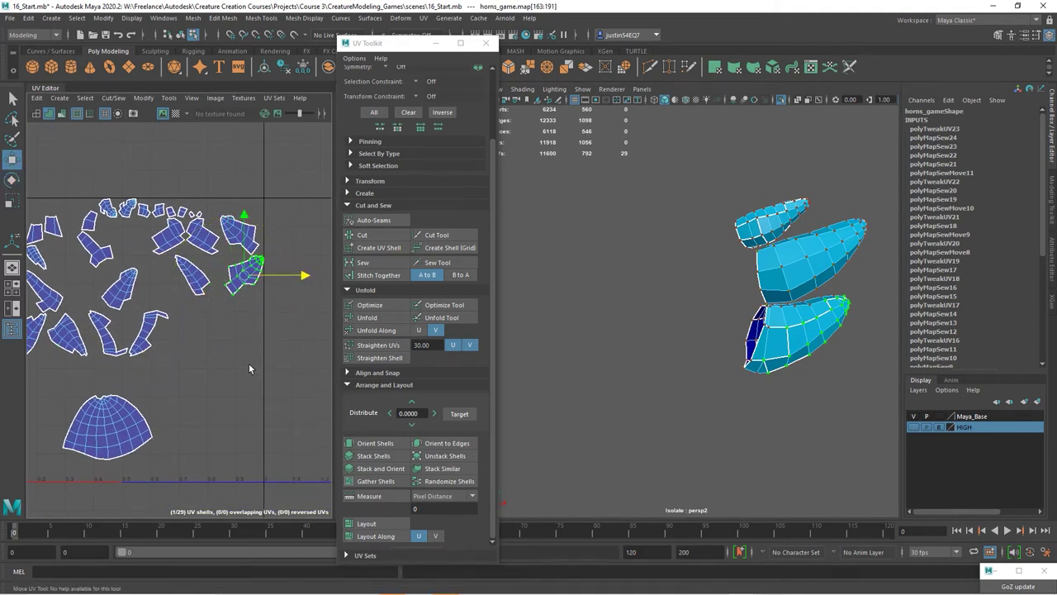
pyautogui.moveTo(243, 275); pyautogui.dragTo(228, 375)
pyautogui.scroll(4, 233, 377)
pyautogui.doubleClick(217, 348)
pyautogui.click(379, 275)
# Move the stitched lowest-horn shell beside the finished fan-shaped shell and rotate it tip-up
pyautogui.keyDown('alt'); pyautogui.moveTo(253, 341); pyautogui.dragTo(186, 343, button='right'); pyautogui.keyUp('alt')
pyautogui.keyDown('alt'); pyautogui.moveTo(186, 343); pyautogui.dragTo(302, 370, button='middle'); pyautogui.keyUp('alt')
pyautogui.click(152, 353)
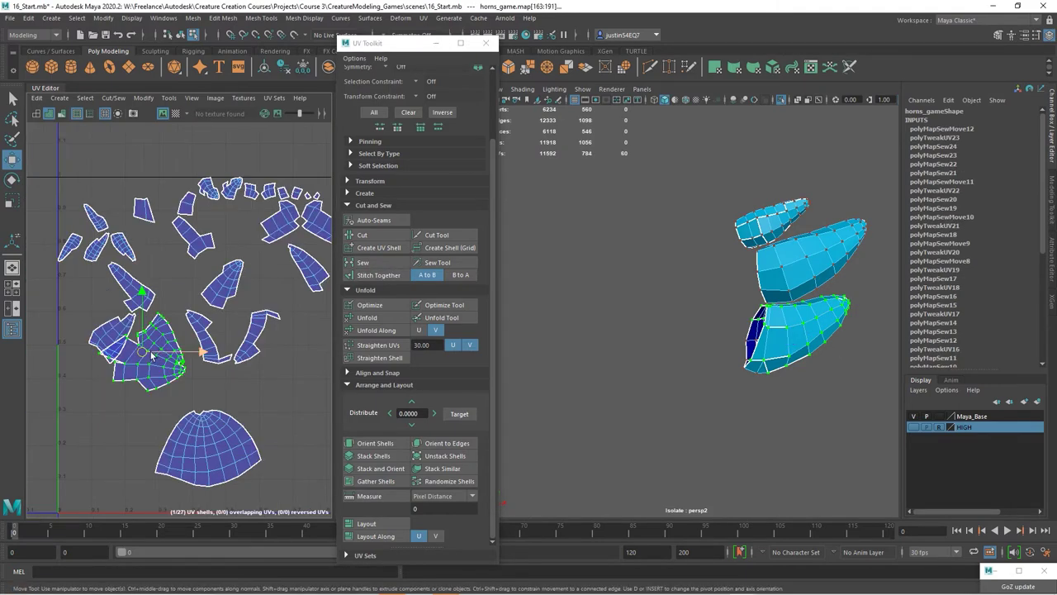
pyautogui.moveTo(152, 354); pyautogui.dragTo(300, 393)
pyautogui.press('e')
pyautogui.keyDown('alt'); pyautogui.moveTo(300, 389); pyautogui.dragTo(168, 347, button='middle'); pyautogui.keyUp('alt')
pyautogui.moveTo(220, 330); pyautogui.dragTo(117, 329)
pyautogui.press('w')
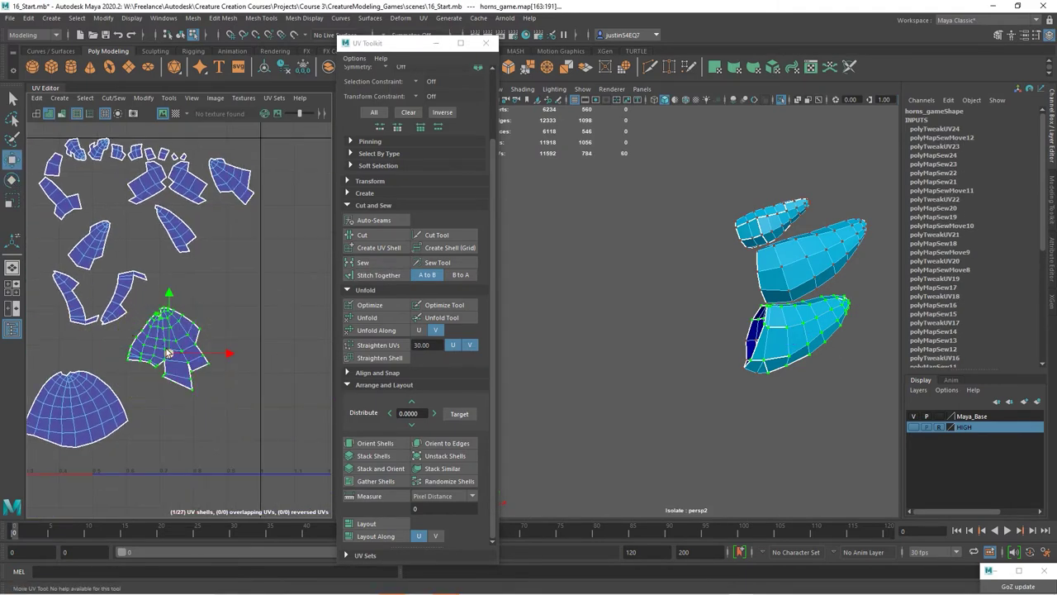
# Stitch the remaining neighbours onto the lowest horn shell's right edge, sew the gap between them, and unfold the shell
pyautogui.scroll(2, 104, 292)
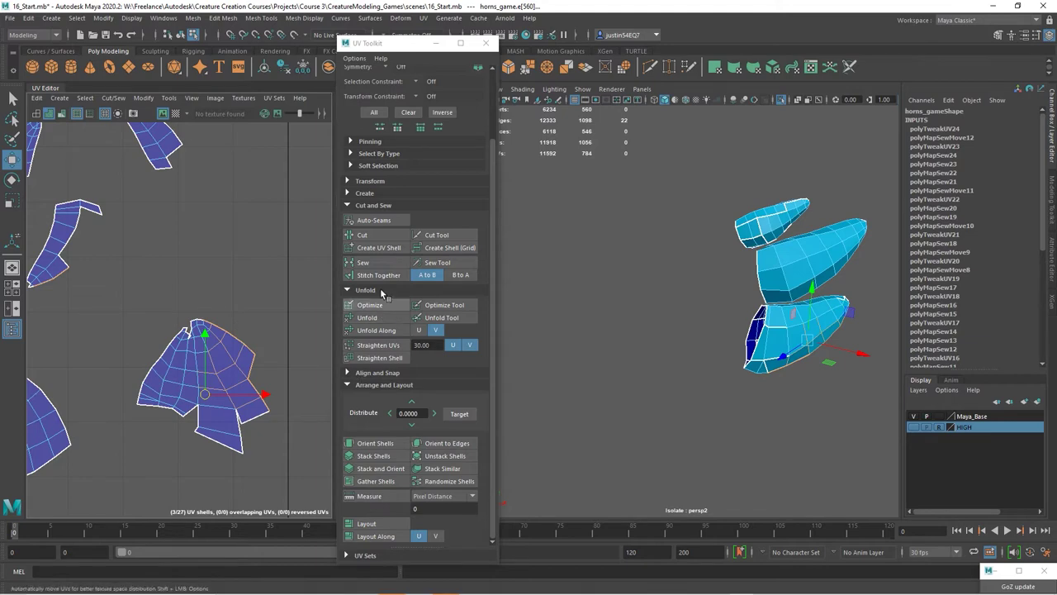
pyautogui.click(356, 276)
pyautogui.doubleClick(255, 353)
pyautogui.click(370, 263)
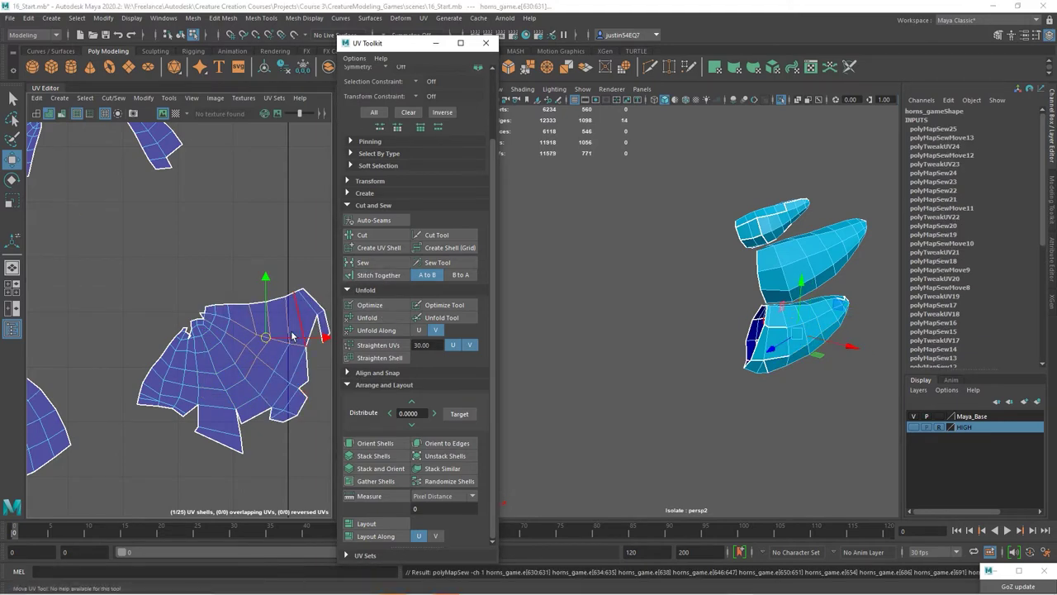
pyautogui.keyDown('ctrl'); pyautogui.moveTo(292, 337); pyautogui.dragTo(233, 366, button='right'); pyautogui.keyUp('ctrl')
pyautogui.hotkey('ctrl', 'u')
# Sew the open edges around the tip of the lowest horn's shell
pyautogui.keyDown('alt'); pyautogui.moveTo(233, 366); pyautogui.dragTo(221, 331, button='middle'); pyautogui.keyUp('alt')
pyautogui.moveTo(167, 328); pyautogui.dragTo(216, 314, button='right')
pyautogui.moveTo(176, 256); pyautogui.dragTo(191, 268)
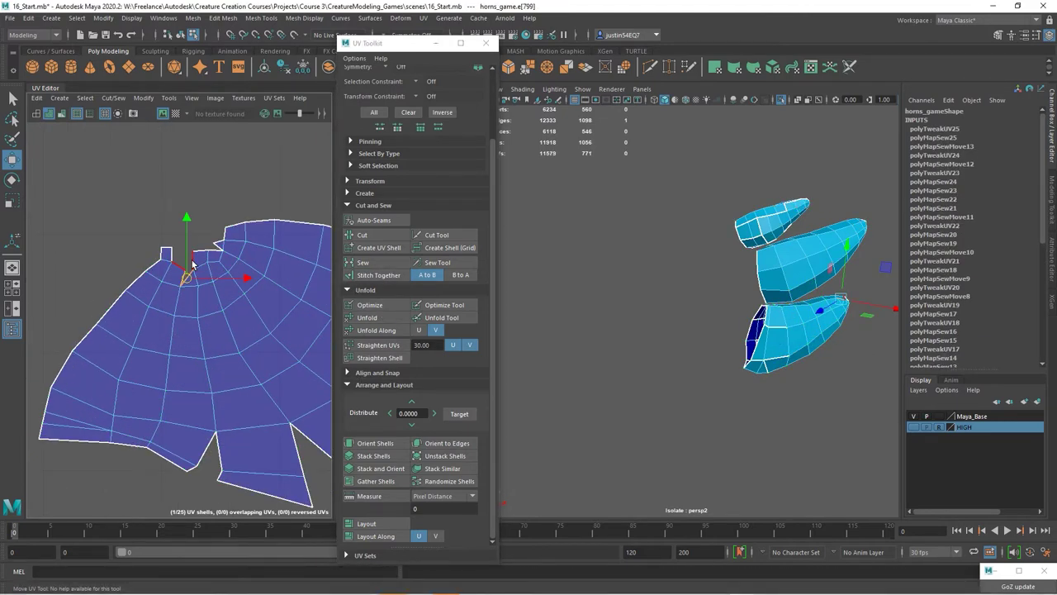
pyautogui.click(399, 265)
pyautogui.click(215, 250)
pyautogui.click(387, 265)
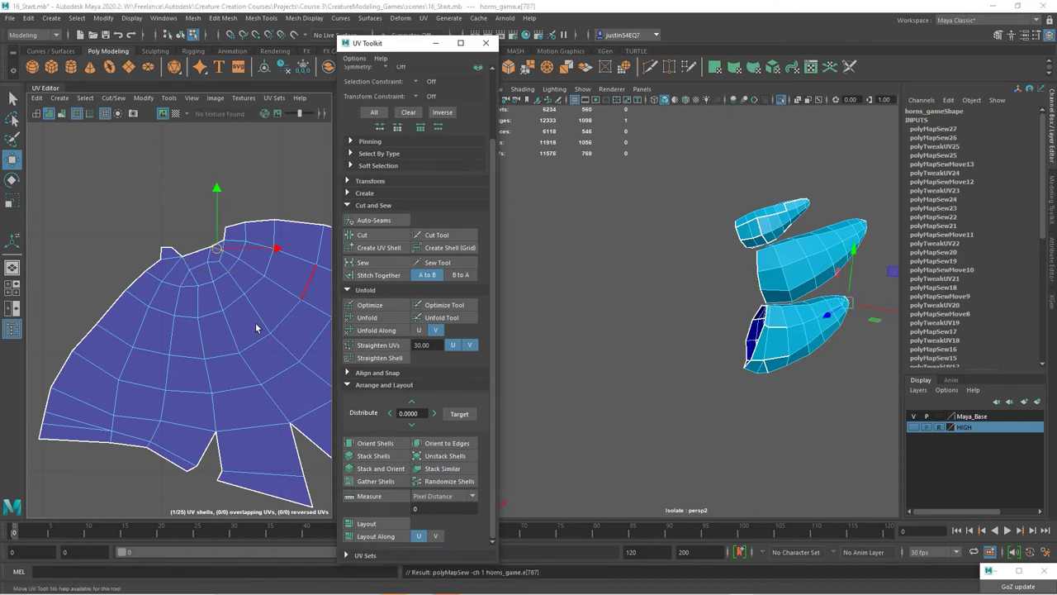
# Sew the open notches along the lower border of the lowest horn's UV shell
pyautogui.keyDown('alt'); pyautogui.moveTo(257, 329); pyautogui.dragTo(200, 288, button='middle'); pyautogui.keyUp('alt')
pyautogui.click(206, 408)
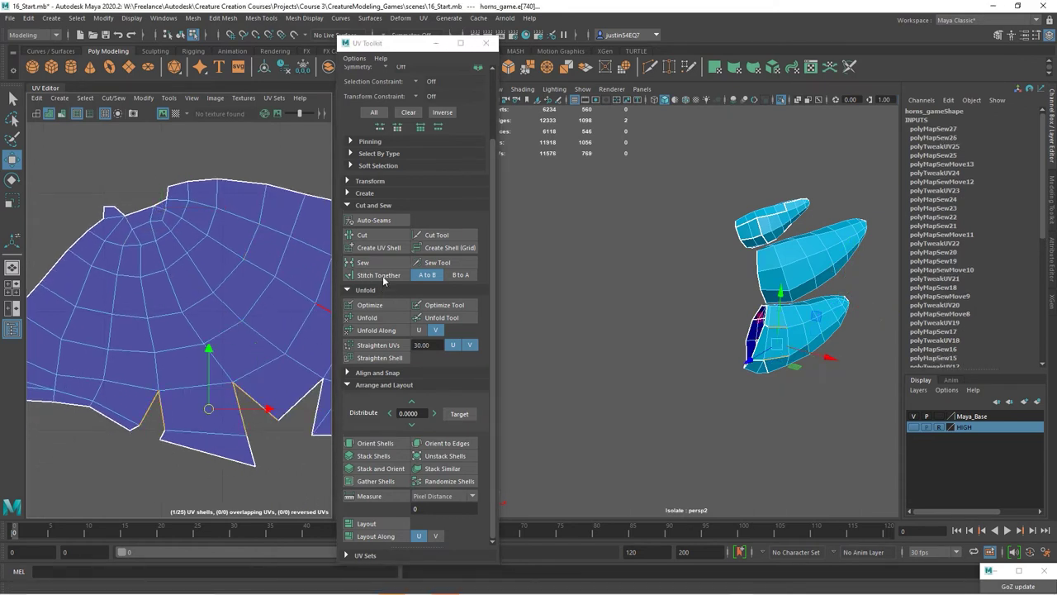
pyautogui.click(363, 262)
pyautogui.keyDown('alt'); pyautogui.moveTo(290, 404); pyautogui.dragTo(198, 393, button='middle'); pyautogui.keyUp('alt')
pyautogui.click(200, 396)
pyautogui.click(371, 264)
pyautogui.click(301, 279)
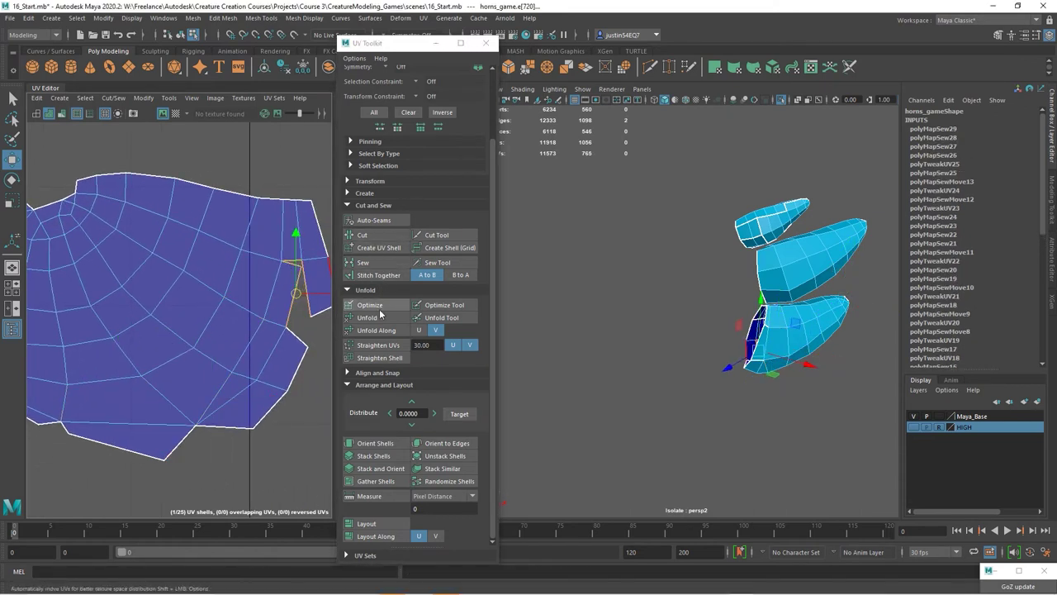
pyautogui.click(376, 264)
# Sew the remaining split edges at the side and base of the lowest horn's UV shell
pyautogui.keyDown('alt'); pyautogui.moveTo(272, 354); pyautogui.dragTo(220, 359, button='right'); pyautogui.keyUp('alt')
pyautogui.keyDown('alt'); pyautogui.moveTo(220, 358); pyautogui.dragTo(154, 319, button='middle'); pyautogui.keyUp('alt')
pyautogui.click(169, 370)
pyautogui.keyDown('shift'); pyautogui.click(240, 283); pyautogui.keyUp('shift')
pyautogui.click(386, 266)
pyautogui.keyDown('alt'); pyautogui.moveTo(91, 372); pyautogui.dragTo(237, 340, button='middle'); pyautogui.keyUp('alt')
pyautogui.click(196, 348)
pyautogui.click(376, 265)
# Optimize the lowest horn's UV shell and sew the open edge beside its tip
pyautogui.moveTo(260, 254); pyautogui.dragTo(285, 272, button='right')
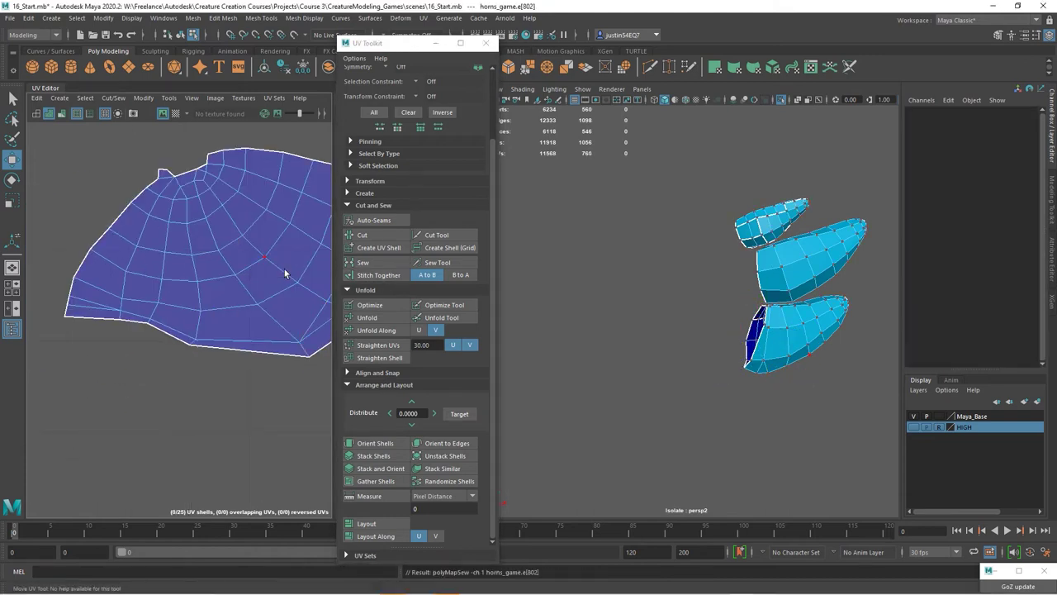
pyautogui.click(285, 272)
pyautogui.click(371, 306)
pyautogui.moveTo(216, 215); pyautogui.dragTo(202, 175, button='right')
pyautogui.click(176, 171)
pyautogui.click(359, 264)
# Move the lowest horn's finished shell to the lower right of the layout and place the middle horn's shell directly above it
pyautogui.keyDown('alt'); pyautogui.moveTo(179, 273); pyautogui.dragTo(264, 328, button='middle'); pyautogui.keyUp('alt')
pyautogui.keyDown('alt'); pyautogui.moveTo(264, 329); pyautogui.dragTo(225, 306, button='right'); pyautogui.keyUp('alt')
pyautogui.moveTo(224, 305); pyautogui.dragTo(253, 321, button='right')
pyautogui.click(252, 322)
pyautogui.scroll(-3, 236, 359)
pyautogui.moveTo(237, 339); pyautogui.dragTo(294, 399)
pyautogui.doubleClick(159, 363)
pyautogui.moveTo(151, 372); pyautogui.dragTo(288, 348)
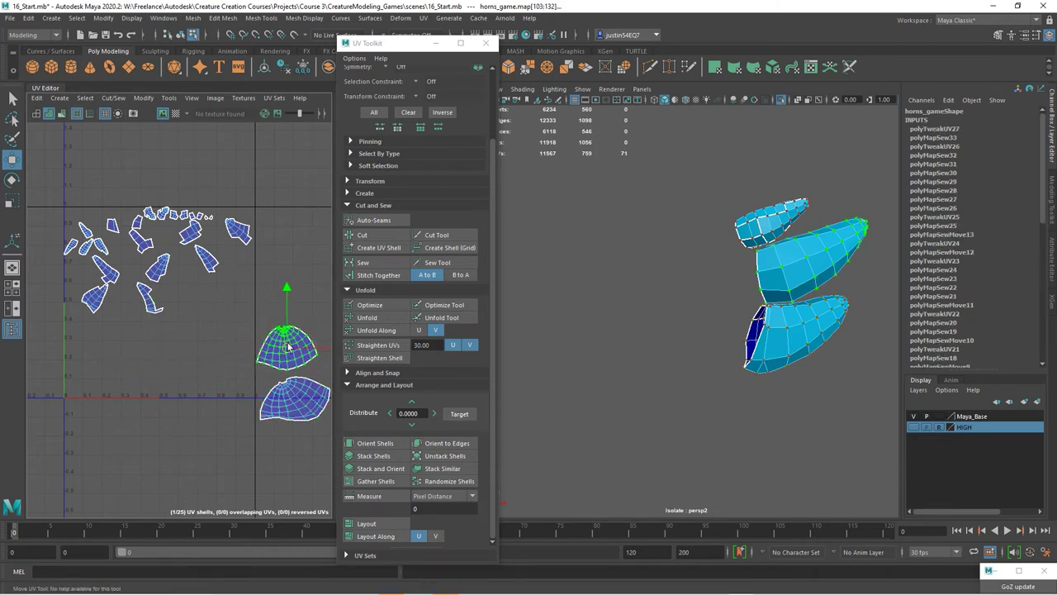
# Select the top horn's UV shell below the layout and rotate it tip-up
pyautogui.click(795, 213)
pyautogui.scroll(5, 173, 223)
pyautogui.press('e')
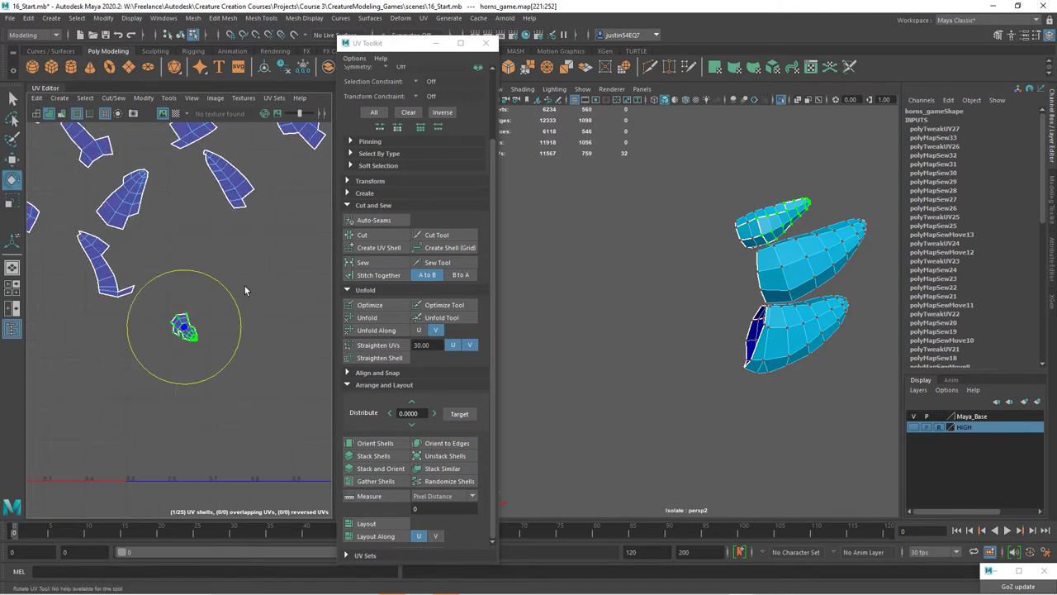
pyautogui.moveTo(182, 273); pyautogui.dragTo(90, 305)
pyautogui.press('w')
# Stitch the neighbouring shells onto the top horn shell's left edge and its right edge
pyautogui.scroll(5, 154, 323)
pyautogui.moveTo(214, 334); pyautogui.dragTo(215, 304, button='right')
pyautogui.moveTo(250, 292); pyautogui.dragTo(209, 368)
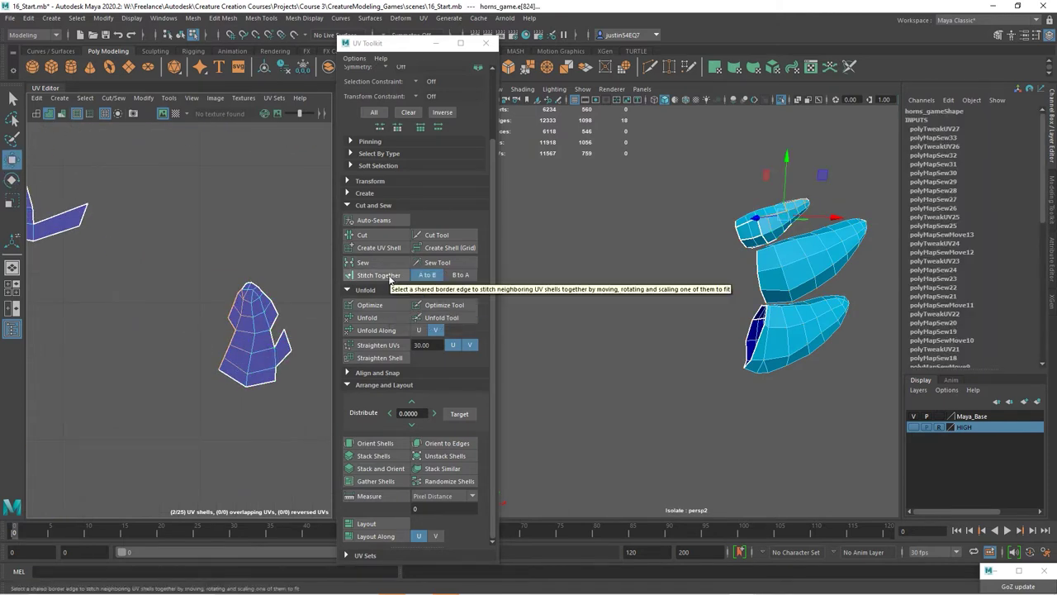
pyautogui.click(389, 279)
pyautogui.scroll(-8, 77, 259)
pyautogui.moveTo(123, 194); pyautogui.dragTo(215, 307)
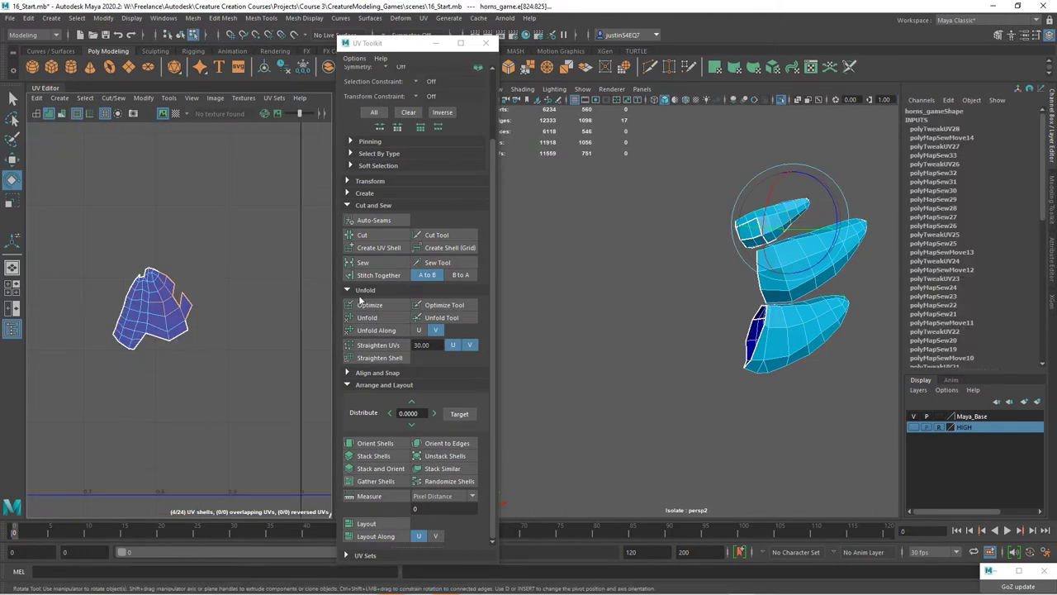
pyautogui.click(371, 275)
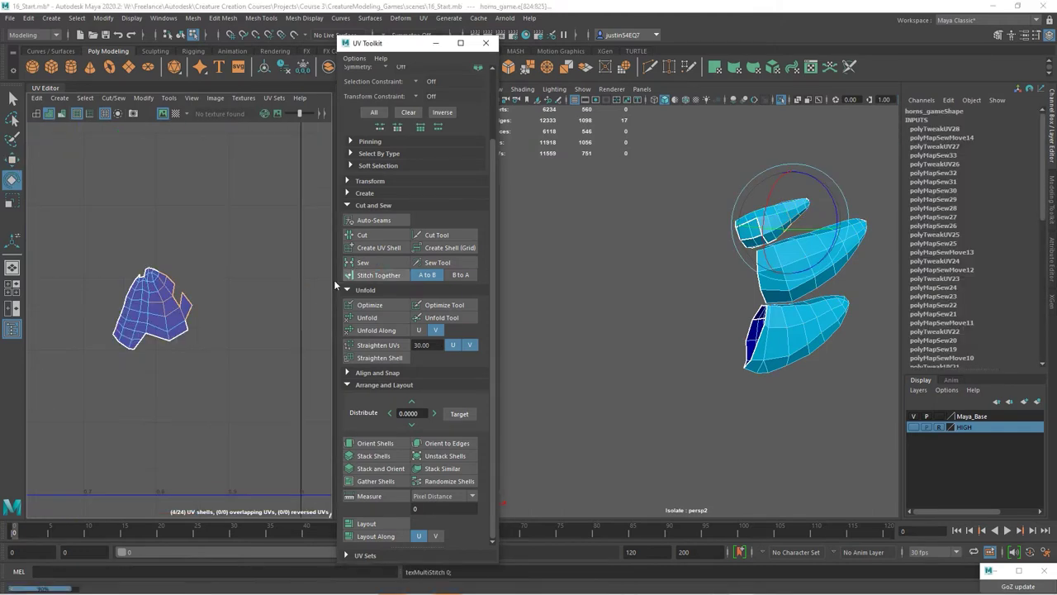
# Unfold the top horn's shell, close its lower notch and remaining gaps, and unfold it again
pyautogui.doubleClick(170, 296)
pyautogui.click(377, 319)
pyautogui.moveTo(157, 304); pyautogui.dragTo(161, 279, button='right')
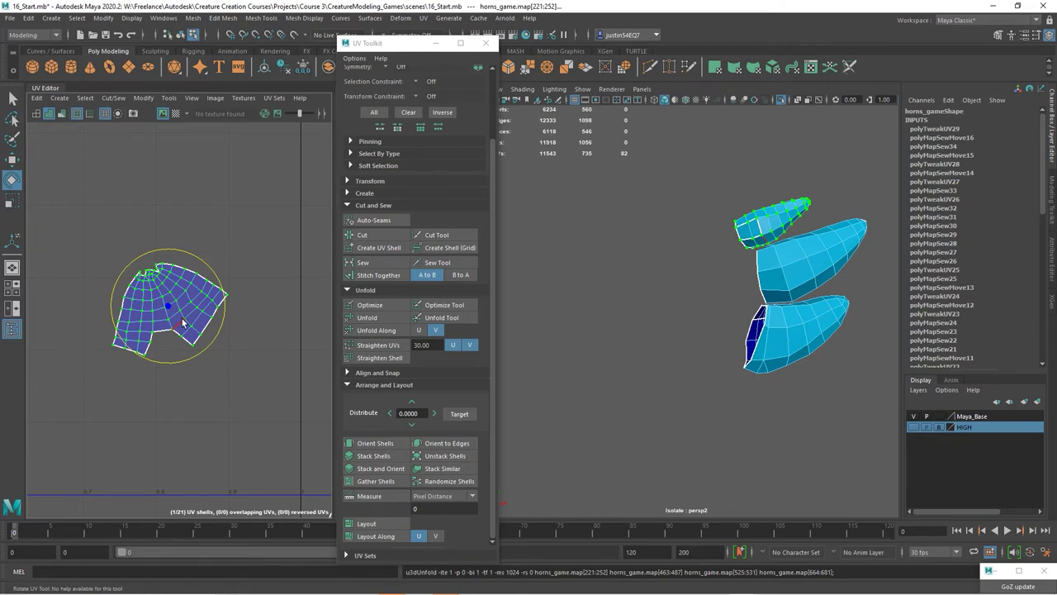
pyautogui.moveTo(183, 320); pyautogui.dragTo(146, 346)
pyautogui.click(366, 275)
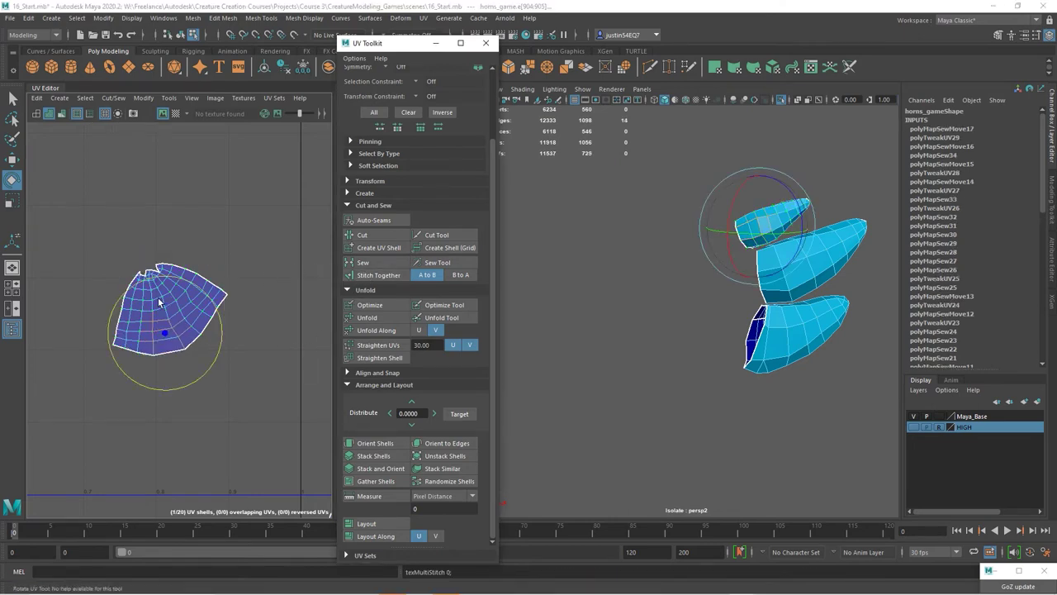
pyautogui.keyDown('alt'); pyautogui.moveTo(171, 281); pyautogui.dragTo(372, 307, button='right'); pyautogui.keyUp('alt')
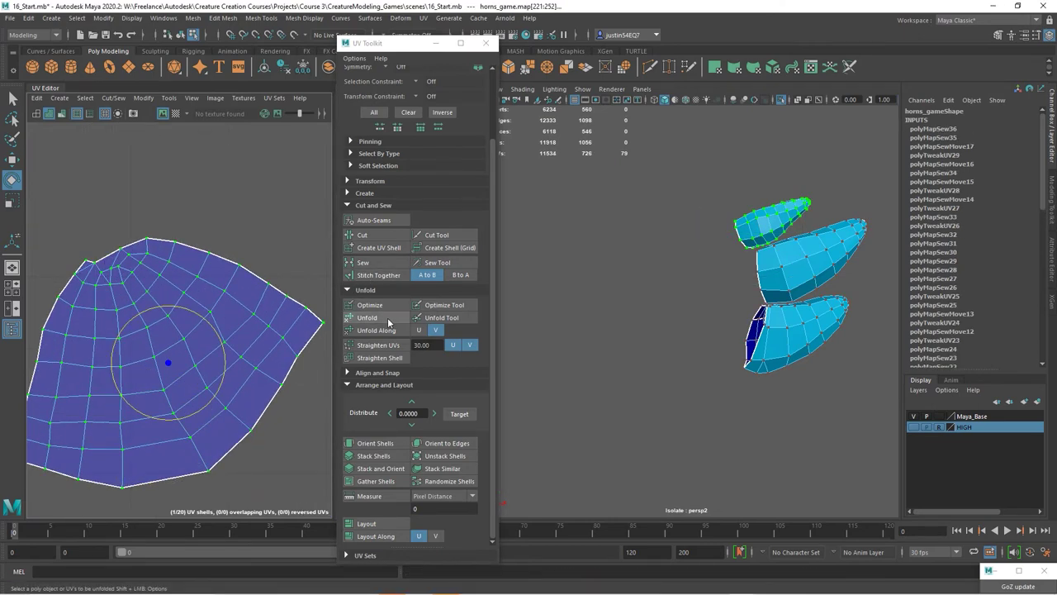
pyautogui.click(387, 319)
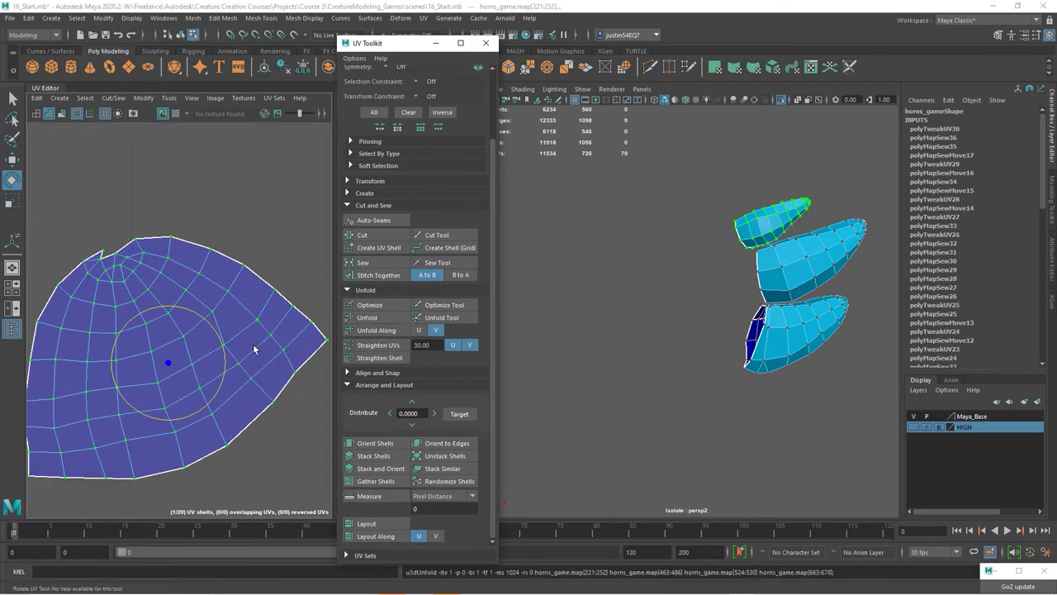
# Move the top horn's finished shell beside the two larger horn shells
pyautogui.keyDown('alt'); pyautogui.moveTo(253, 349); pyautogui.dragTo(3, 309, button='right'); pyautogui.keyUp('alt')
pyautogui.keyDown('alt'); pyautogui.moveTo(207, 343); pyautogui.dragTo(163, 340, button='middle'); pyautogui.keyUp('alt')
pyautogui.press('w')
pyautogui.moveTo(163, 340); pyautogui.dragTo(195, 371)
pyautogui.scroll(-2, 213, 395)
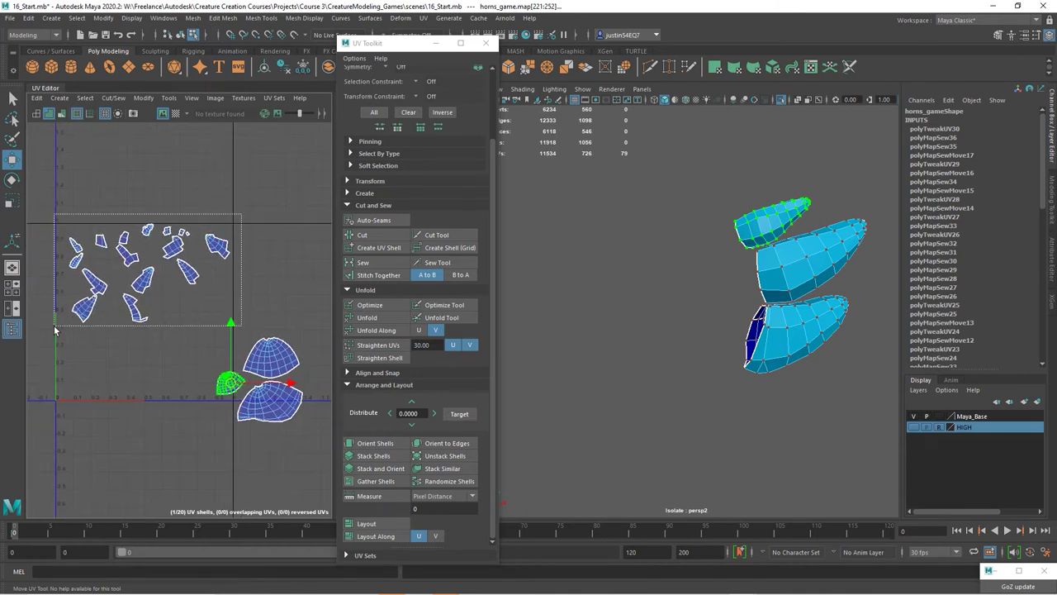
# Delete the UVs of all the scattered, unsewn shells belonging to the opposite side's horns
pyautogui.moveTo(54, 330); pyautogui.dragTo(55, 336)
pyautogui.scroll(-4, 691, 295)
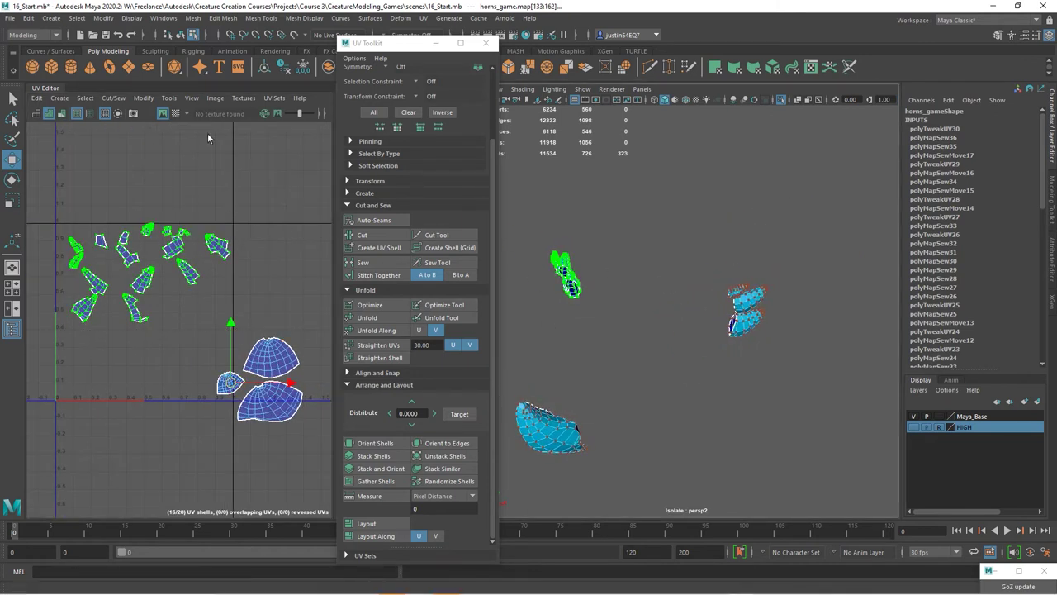
pyautogui.click(181, 36)
pyautogui.scroll(-1, 285, 187)
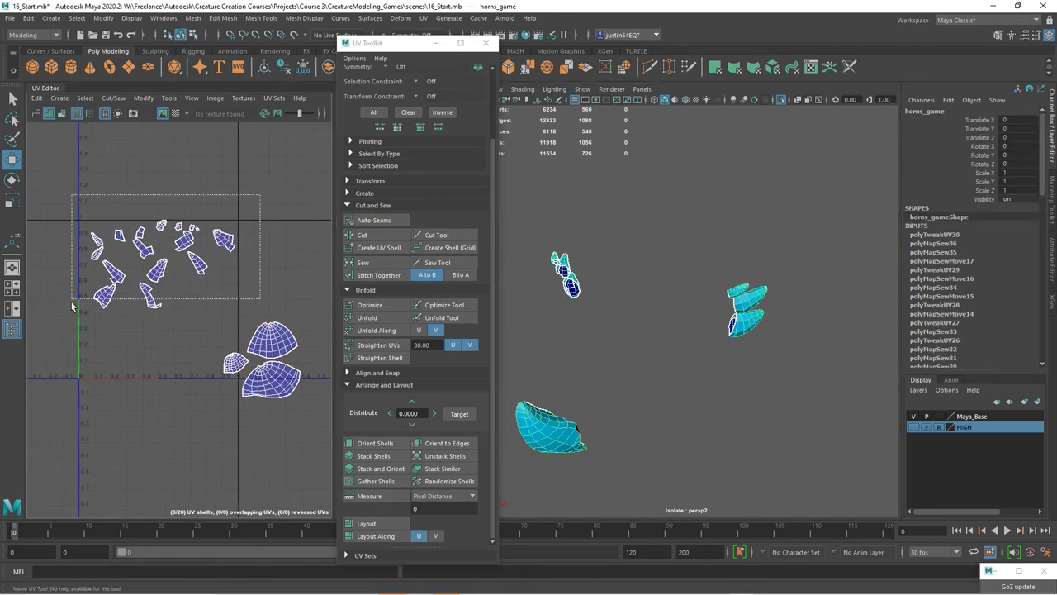
pyautogui.moveTo(154, 266); pyautogui.dragTo(154, 299, button='right')
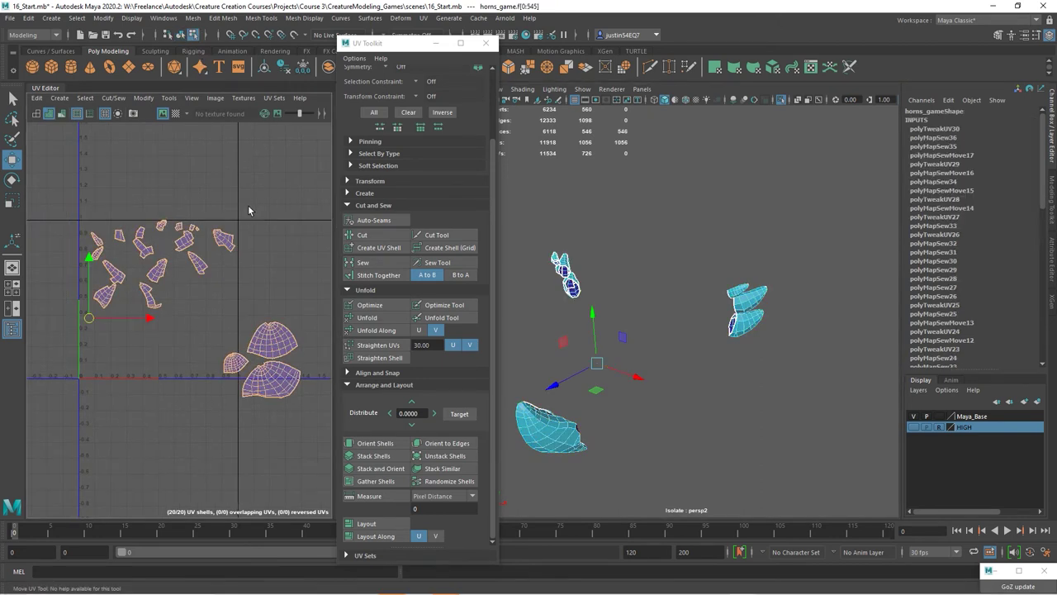
pyautogui.moveTo(66, 311); pyautogui.dragTo(59, 316)
pyautogui.press('Delete')
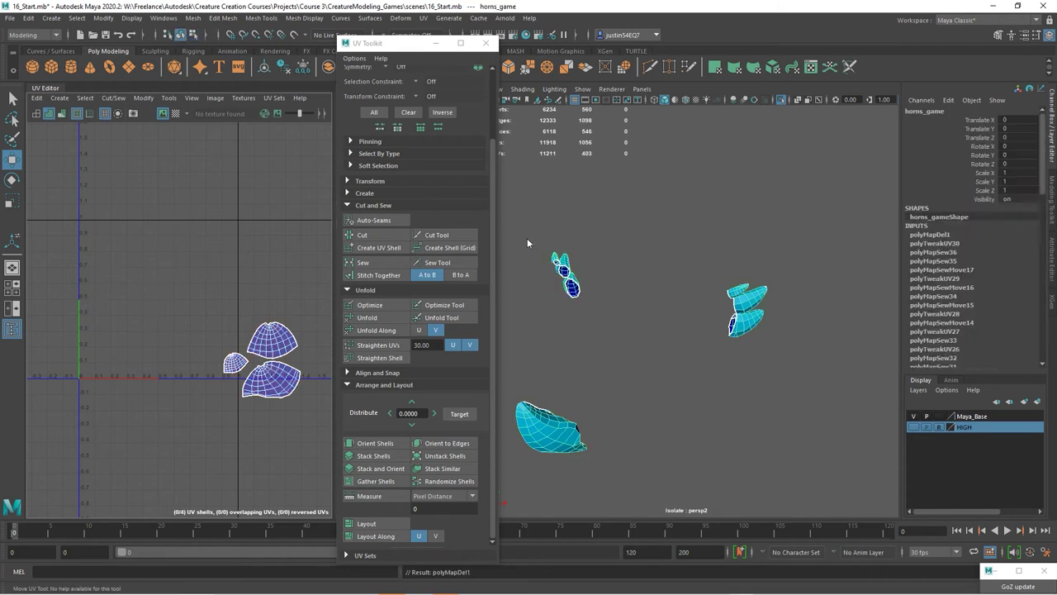
# Delete the faces of the three horns on the opposite side and return to object selection
pyautogui.moveTo(566, 270); pyautogui.dragTo(574, 275, button='right')
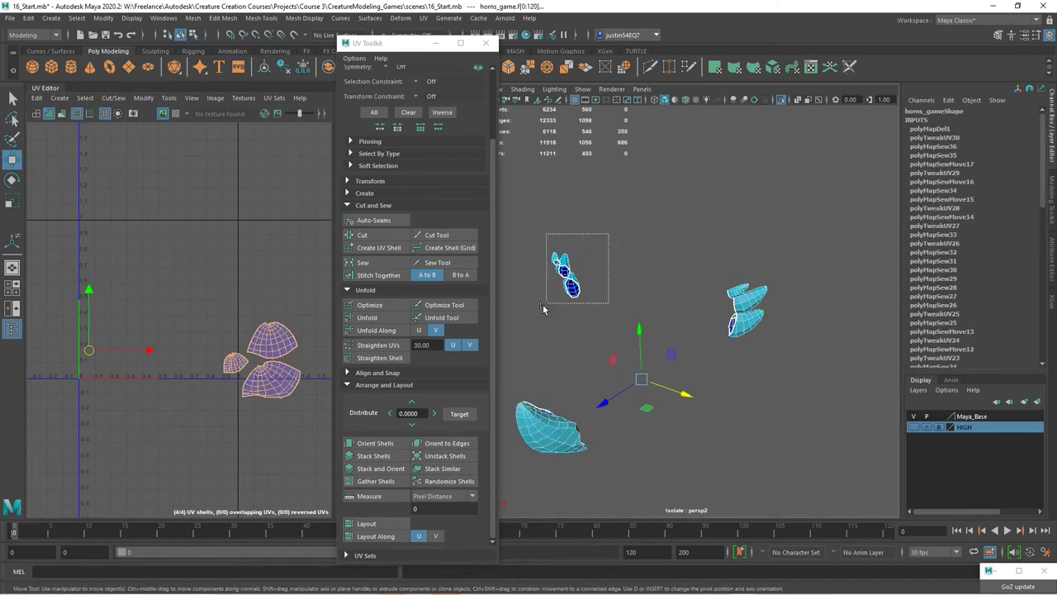
pyautogui.moveTo(543, 306); pyautogui.dragTo(541, 307)
pyautogui.press('Delete')
pyautogui.click(195, 37)
pyautogui.click(181, 35)
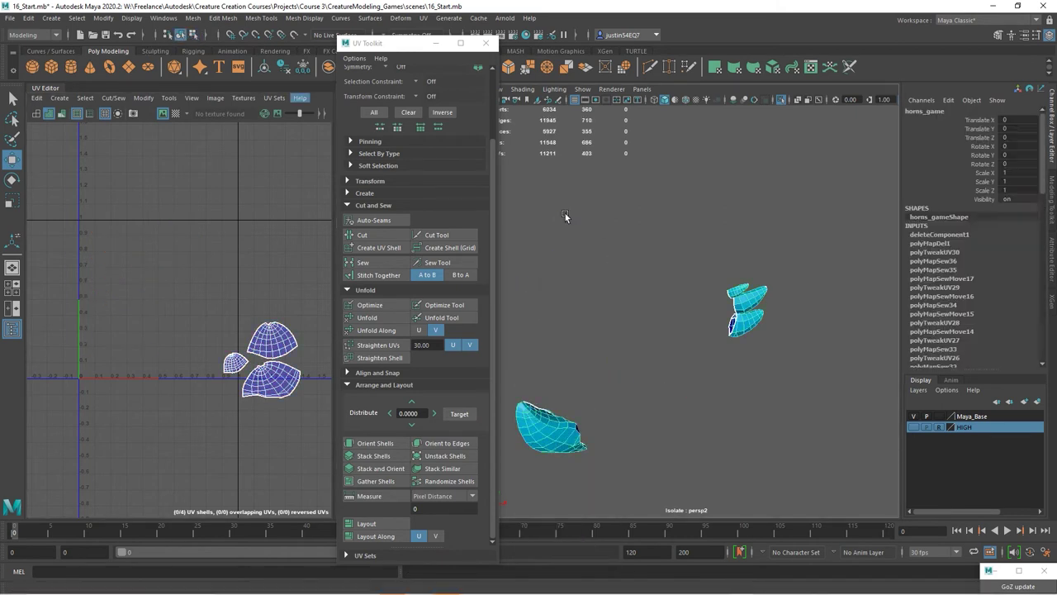
# Separate the horns_game mesh and combine the three remaining side horns into one object, leaving the beak apart
pyautogui.scroll(-5, 615, 273)
pyautogui.keyDown('alt'); pyautogui.moveTo(635, 299); pyautogui.dragTo(677, 343); pyautogui.keyUp('alt')
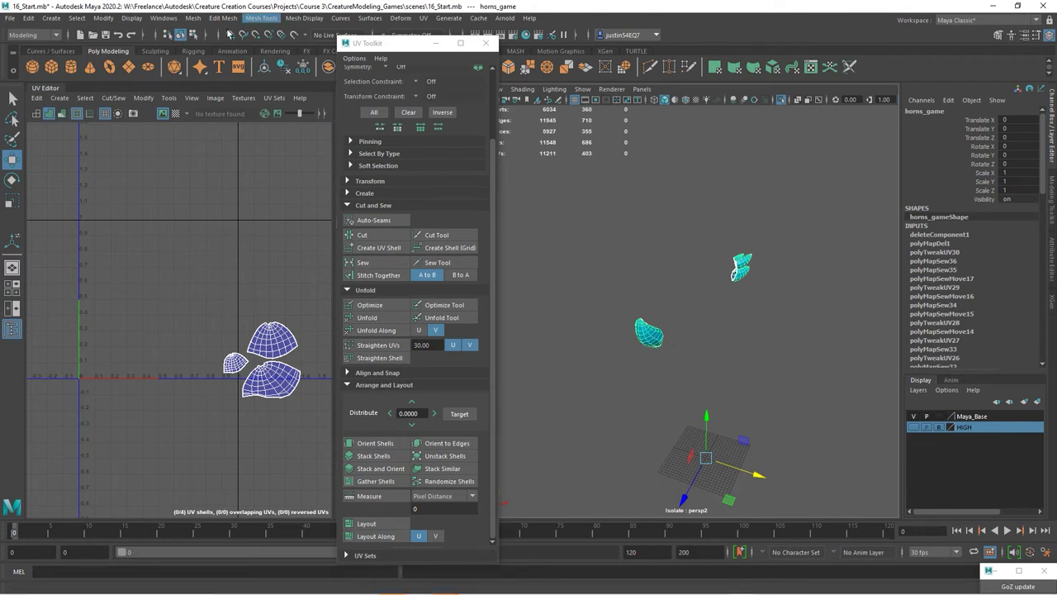
pyautogui.click(193, 18)
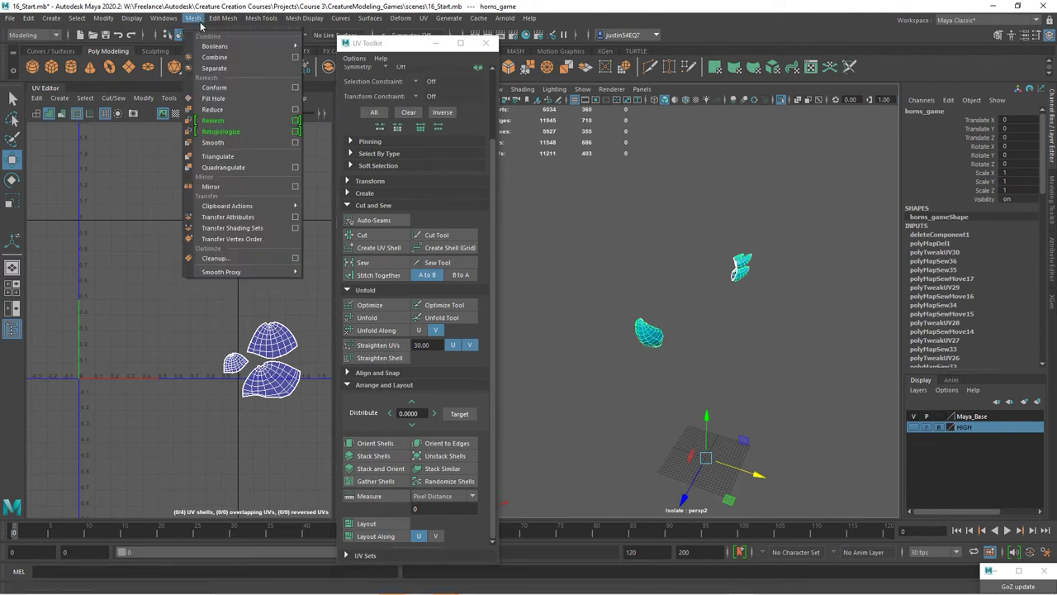
pyautogui.click(214, 68)
pyautogui.click(744, 271)
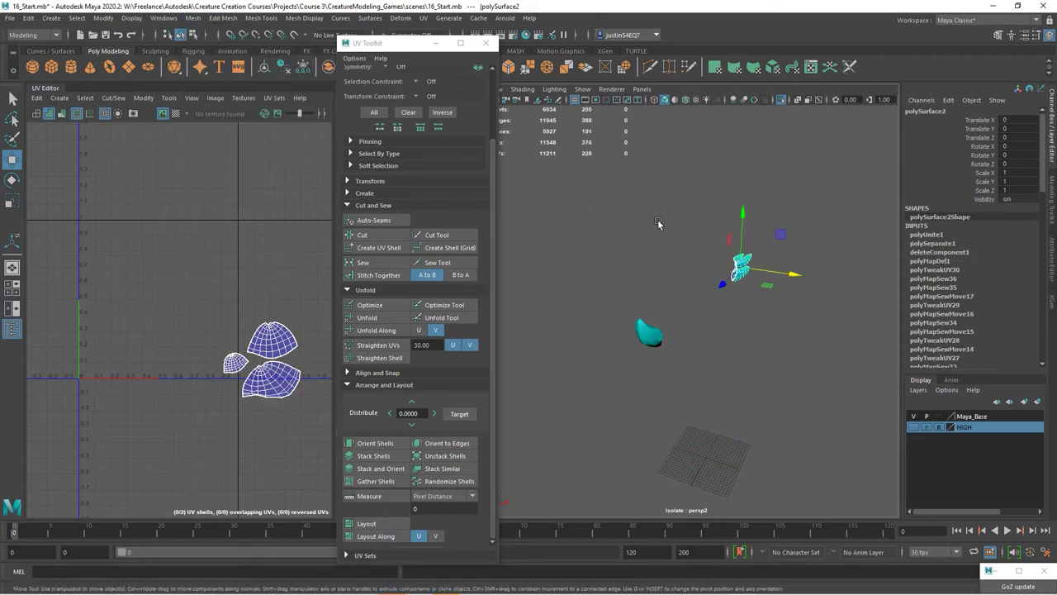
# Delete the construction history of the combined side horns
pyautogui.moveTo(645, 289)
pyautogui.keyDown('alt'); pyautogui.mouseDown()
pyautogui.moveTo(656, 295)
pyautogui.moveTo(649, 286)
pyautogui.moveTo(643, 294)
pyautogui.mouseUp(); pyautogui.keyUp('alt')
pyautogui.click(29, 18)
pyautogui.moveTo(66, 147)
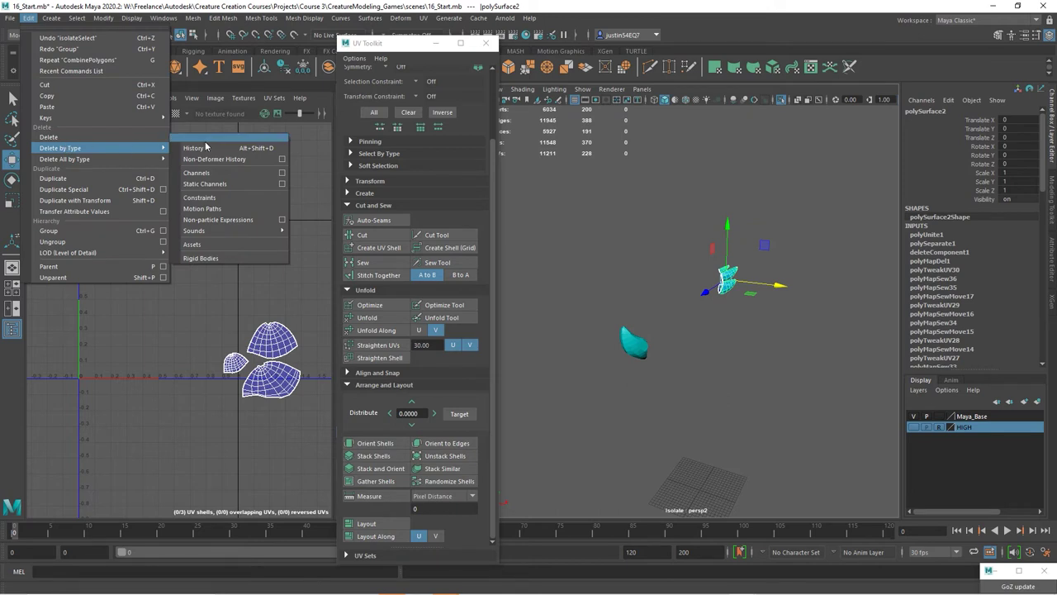
pyautogui.click(194, 146)
# Mirror the combined horns across the world X axis with Cut Geometry off
pyautogui.click(221, 18)
pyautogui.moveTo(193, 18)
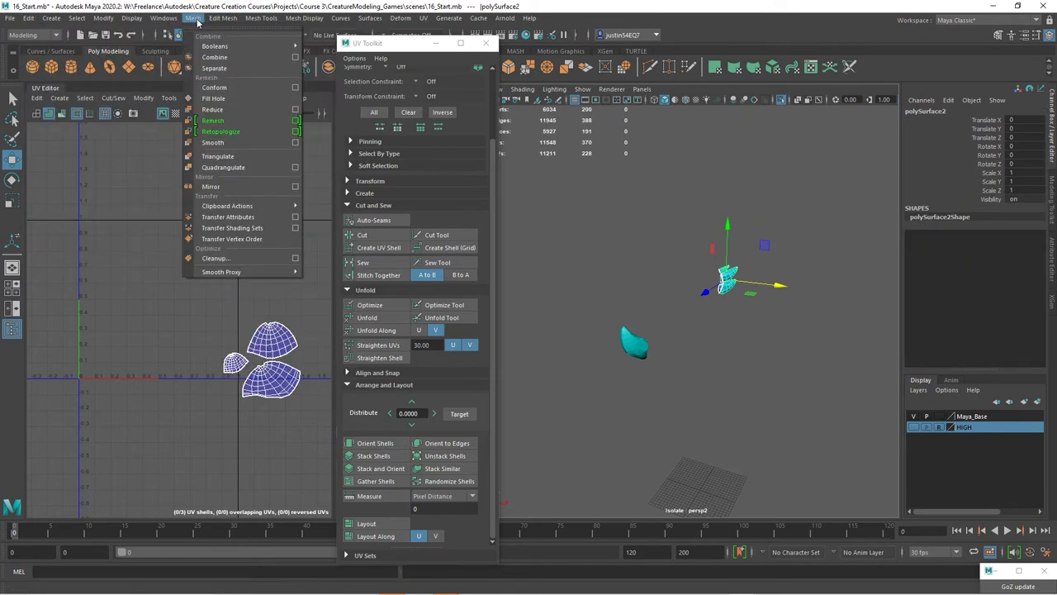
pyautogui.click(240, 169)
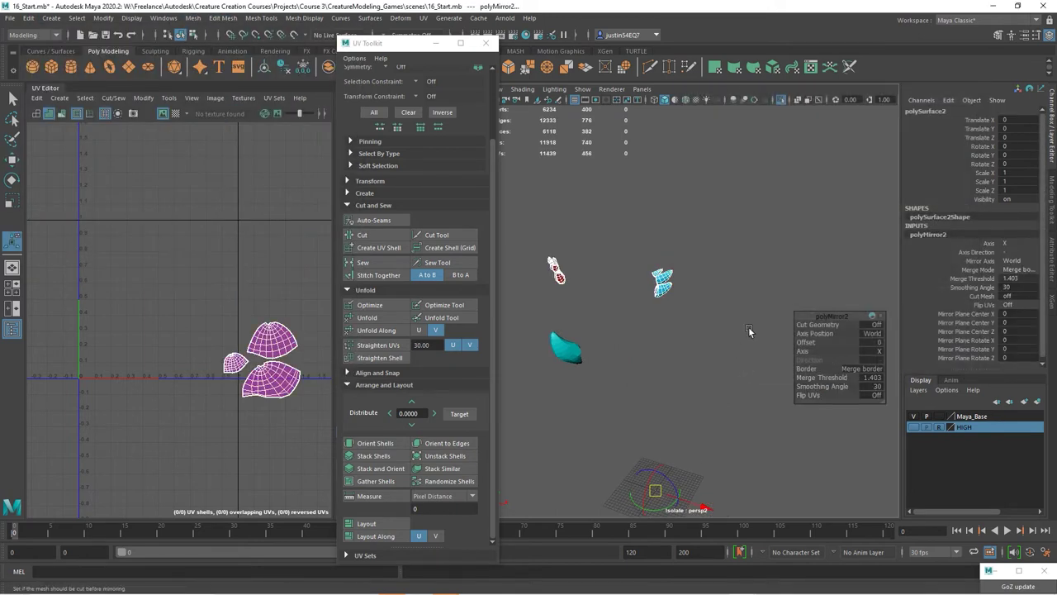
pyautogui.keyDown('alt'); pyautogui.moveTo(622, 278); pyautogui.dragTo(669, 282); pyautogui.keyUp('alt')
pyautogui.keyDown('alt'); pyautogui.moveTo(669, 282); pyautogui.dragTo(735, 284, button='right'); pyautogui.keyUp('alt')
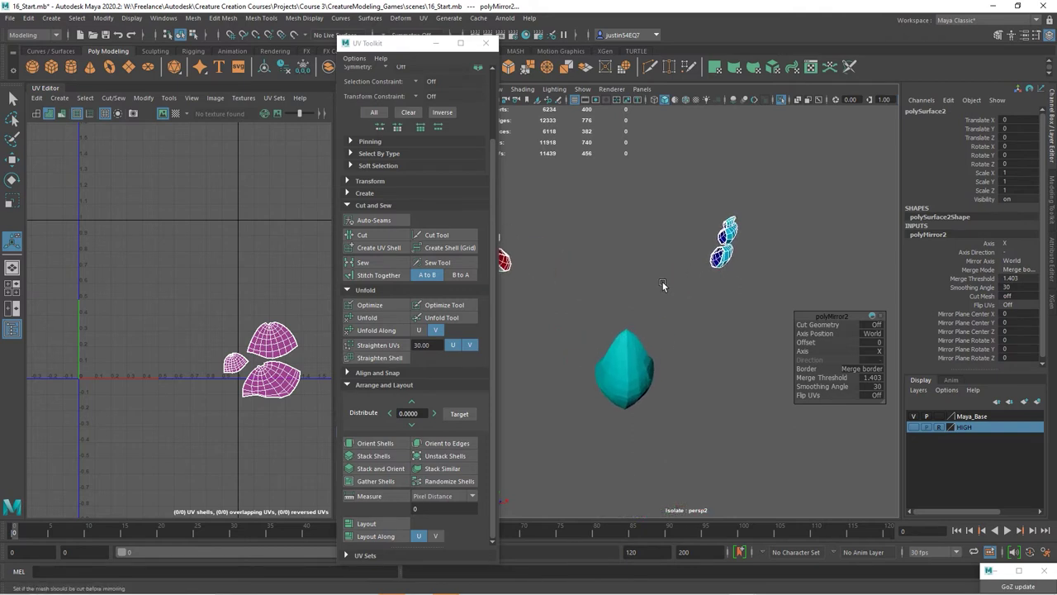
pyautogui.keyDown('alt'); pyautogui.moveTo(662, 283); pyautogui.dragTo(706, 277); pyautogui.keyUp('alt')
pyautogui.moveTo(664, 210); pyautogui.dragTo(644, 234)
pyautogui.click(606, 271)
# Move the three original horn shells off the overlapping mirrored shells into empty UV space
pyautogui.keyDown('alt'); pyautogui.moveTo(294, 327); pyautogui.dragTo(272, 294, button='middle'); pyautogui.keyUp('alt')
pyautogui.moveTo(244, 304); pyautogui.dragTo(281, 305, button='right')
pyautogui.click(255, 314)
pyautogui.moveTo(259, 318); pyautogui.dragTo(277, 259, button='middle')
pyautogui.click(274, 362)
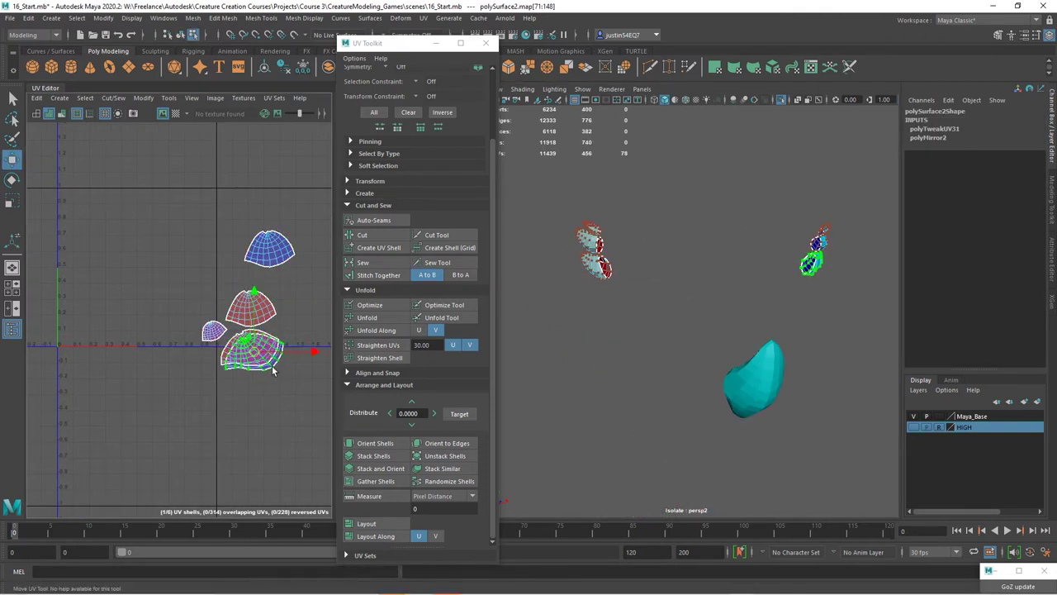
pyautogui.moveTo(273, 362); pyautogui.dragTo(311, 418, button='middle')
pyautogui.click(214, 333)
pyautogui.moveTo(214, 271); pyautogui.dragTo(214, 334)
# Select the three reversed mirrored horn shells and flip them horizontally
pyautogui.click(250, 311)
pyautogui.keyDown('shift'); pyautogui.click(249, 348); pyautogui.keyUp('shift')
pyautogui.keyDown('shift'); pyautogui.click(212, 332); pyautogui.keyUp('shift')
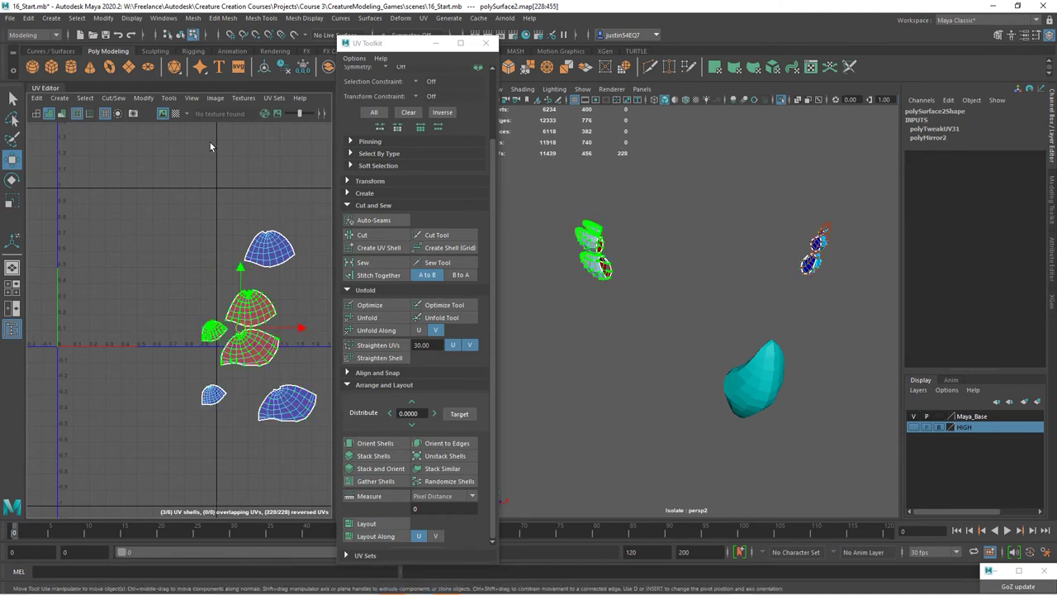
pyautogui.click(192, 20)
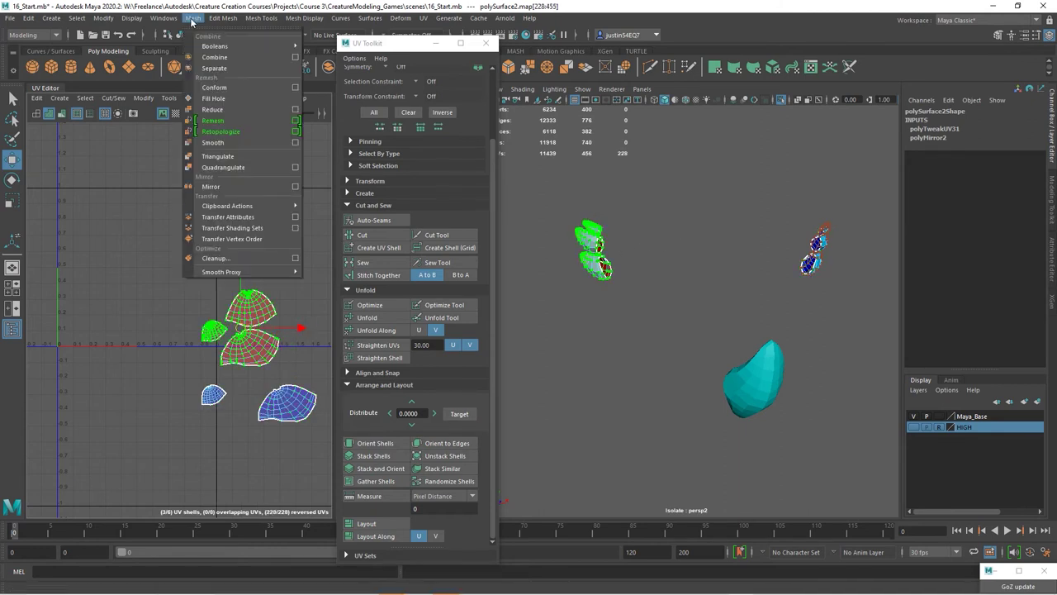
pyautogui.click(192, 20)
pyautogui.click(143, 100)
pyautogui.click(167, 152)
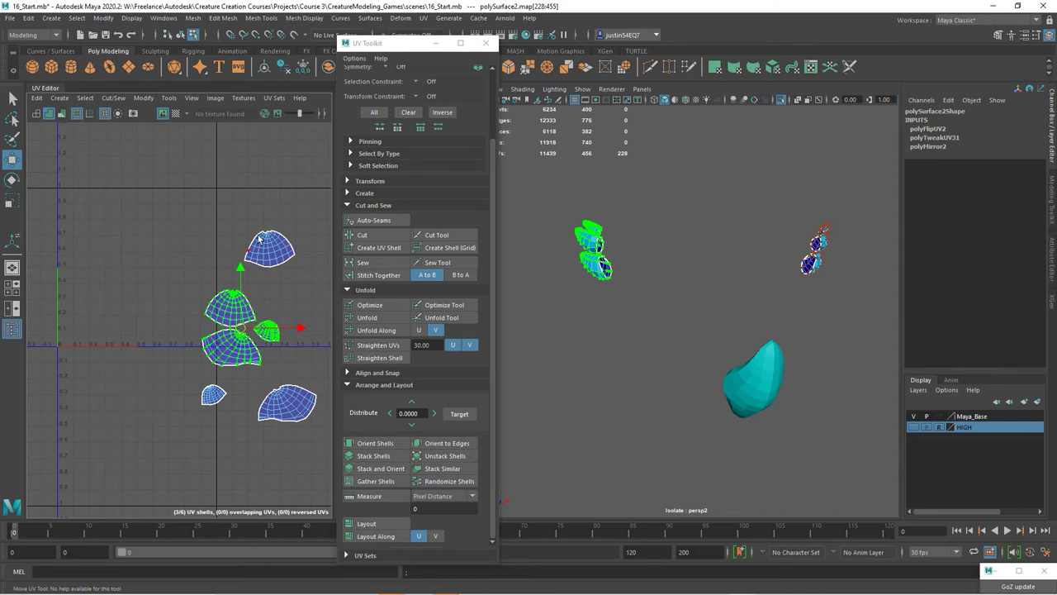
# Move all six horn shells together out of the 0–1 UV tile and return to object selection
pyautogui.scroll(-4, 259, 236)
pyautogui.keyDown('alt'); pyautogui.moveTo(239, 244); pyautogui.dragTo(140, 210, button='middle'); pyautogui.keyUp('alt')
pyautogui.moveTo(132, 190); pyautogui.dragTo(217, 292)
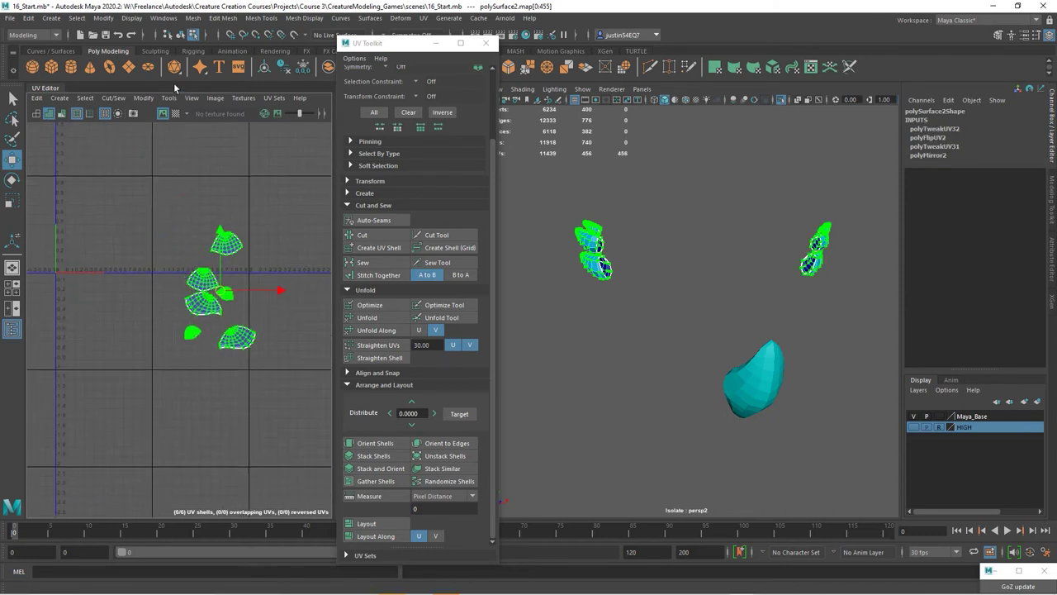
pyautogui.click(183, 36)
# Delete the history of the horns and the beak and combine them into a single mesh
pyautogui.keyDown('alt'); pyautogui.moveTo(764, 324); pyautogui.dragTo(582, 341); pyautogui.keyUp('alt')
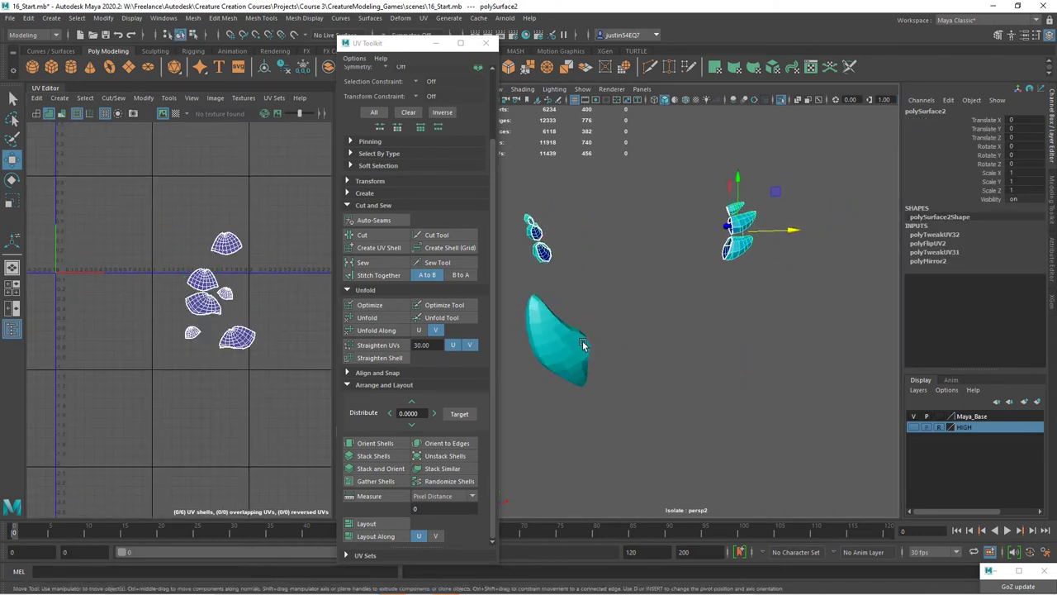
pyautogui.keyDown('shift'); pyautogui.click(581, 341); pyautogui.keyUp('shift')
pyautogui.keyDown('alt'); pyautogui.moveTo(675, 331); pyautogui.dragTo(653, 326); pyautogui.keyUp('alt')
pyautogui.click(28, 18)
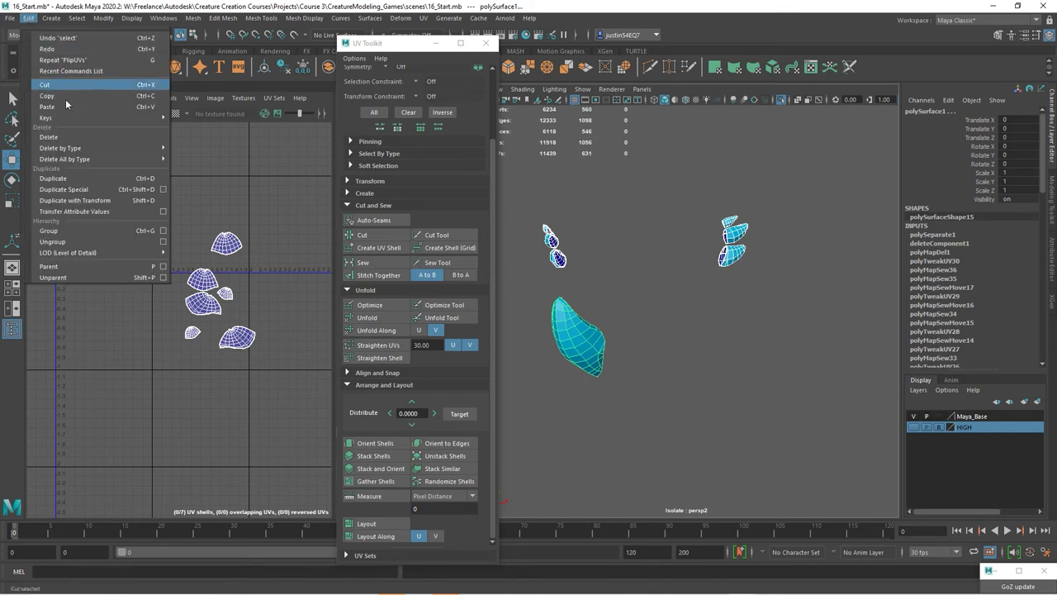
pyautogui.moveTo(77, 150)
pyautogui.click(207, 150)
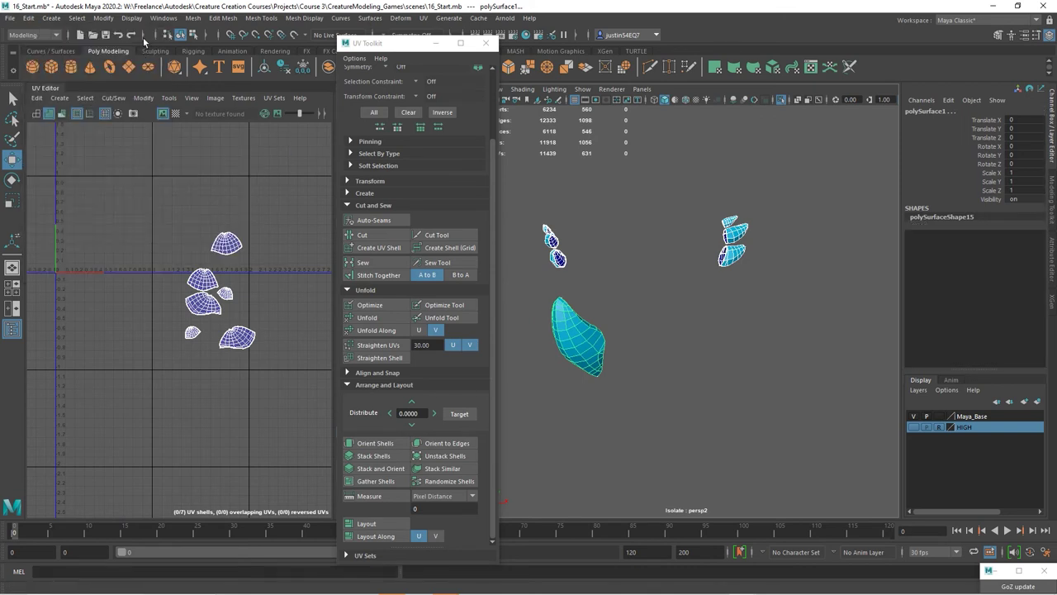
pyautogui.click(191, 18)
pyautogui.click(211, 57)
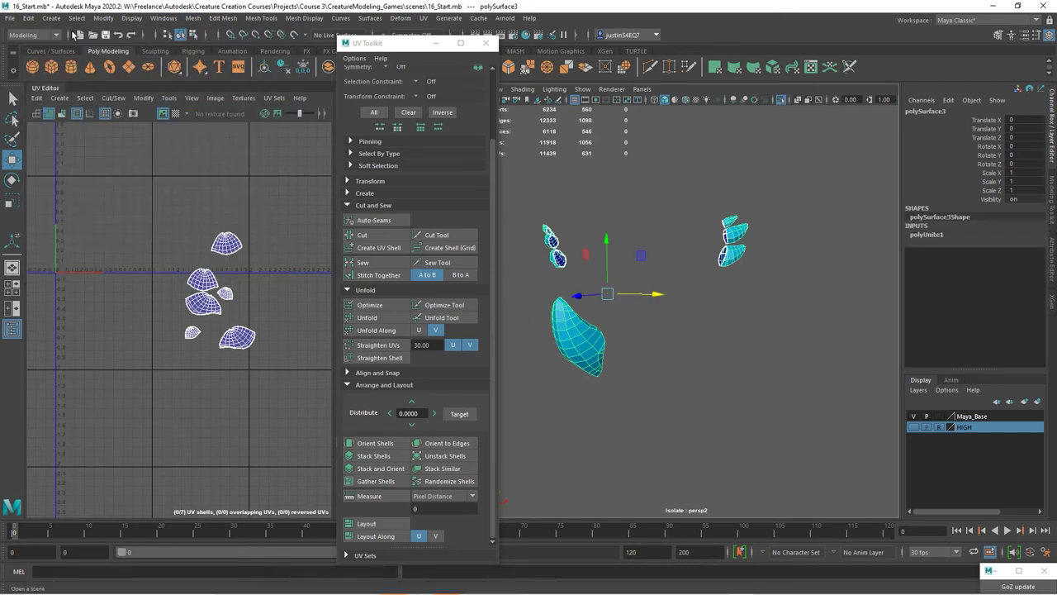
# Delete the construction history of the combined beak-and-horns mesh and reselect the mesh
pyautogui.click(24, 20)
pyautogui.moveTo(86, 152)
pyautogui.click(226, 152)
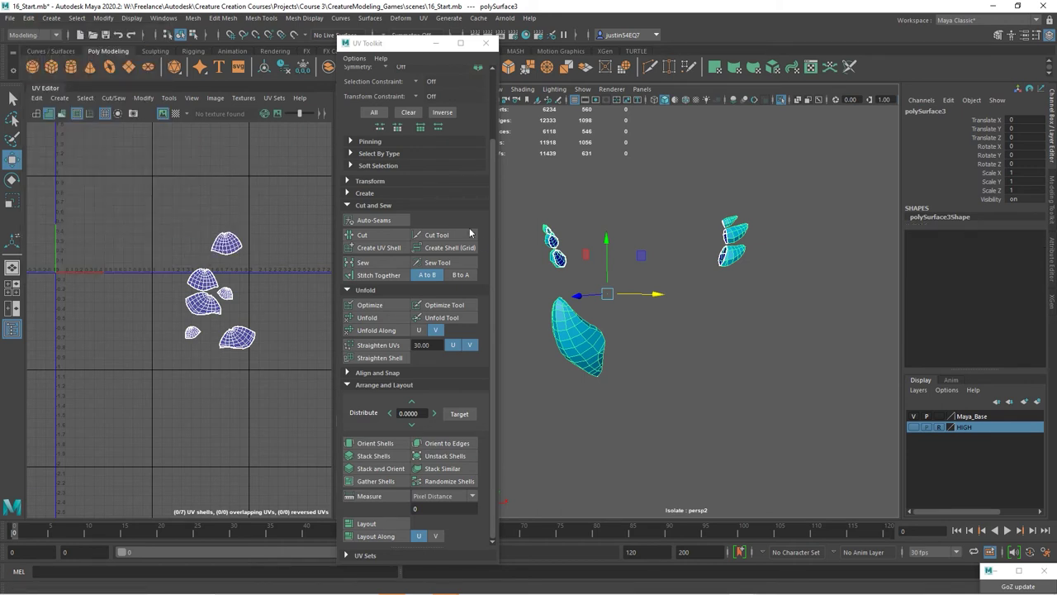
pyautogui.click(681, 353)
pyautogui.click(588, 347)
# Select the UVs of the beak and all six horns and automatically lay the shells out in the 0–1 tile
pyautogui.keyDown('alt'); pyautogui.moveTo(246, 279); pyautogui.dragTo(283, 220, button='middle'); pyautogui.keyUp('alt')
pyautogui.keyDown('alt'); pyautogui.moveTo(283, 220); pyautogui.dragTo(163, 239, button='right'); pyautogui.keyUp('alt')
pyautogui.keyDown('alt'); pyautogui.moveTo(189, 238); pyautogui.dragTo(199, 284, button='middle'); pyautogui.keyUp('alt')
pyautogui.keyDown('alt'); pyautogui.moveTo(238, 290); pyautogui.dragTo(225, 289, button='right'); pyautogui.keyUp('alt')
pyautogui.keyDown('alt'); pyautogui.moveTo(224, 290); pyautogui.dragTo(191, 281, button='middle'); pyautogui.keyUp('alt')
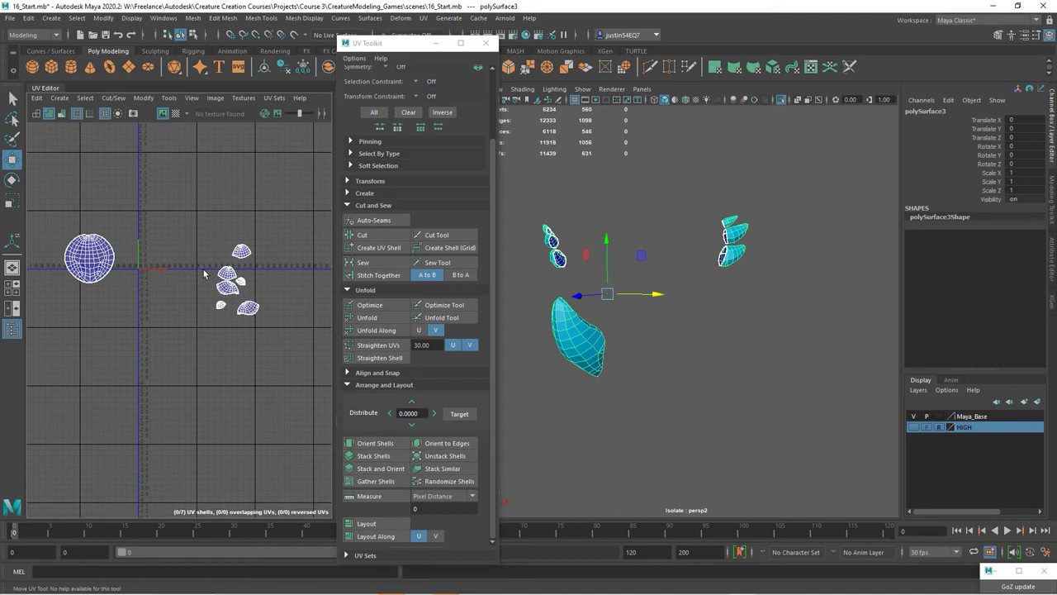
pyautogui.moveTo(204, 271); pyautogui.dragTo(241, 276, button='right')
pyautogui.moveTo(290, 193); pyautogui.dragTo(37, 377)
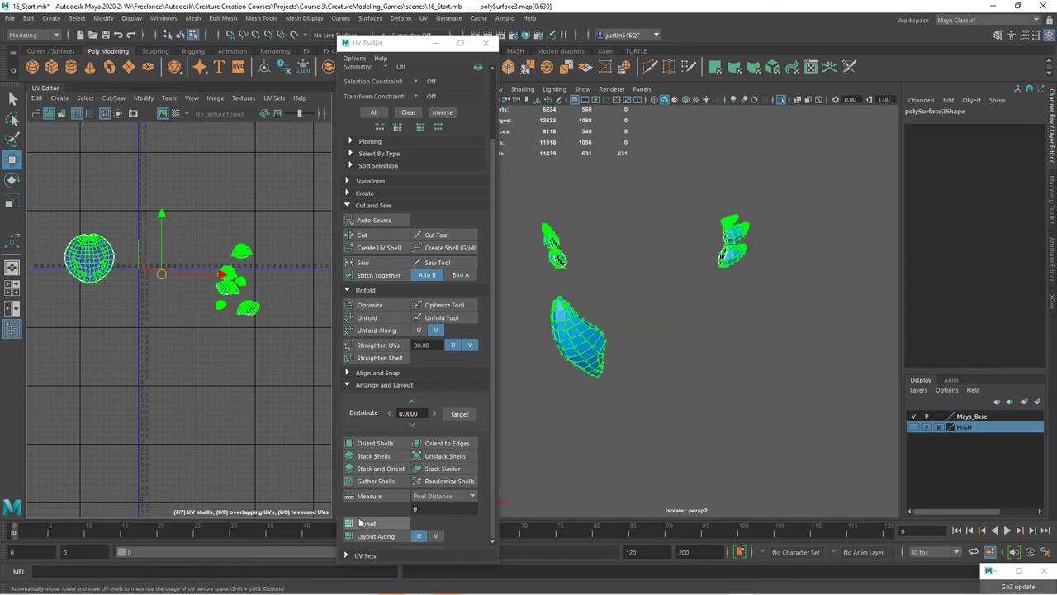
pyautogui.click(366, 523)
# Scale all seven laid-out shells down slightly and clear the selection
pyautogui.press('f')
pyautogui.press('r')
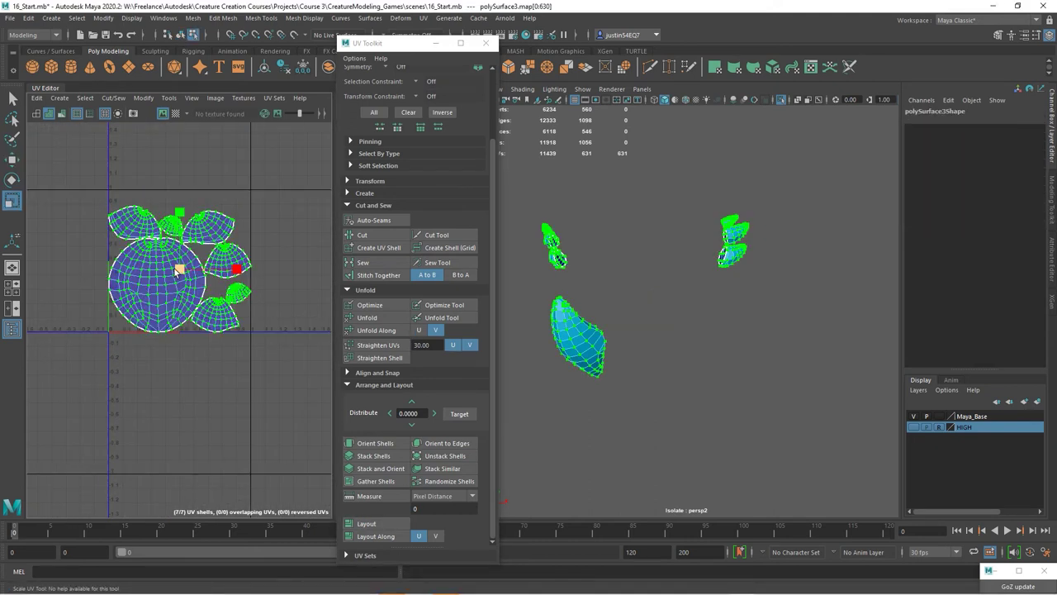
pyautogui.moveTo(177, 269); pyautogui.dragTo(174, 268)
pyautogui.click(286, 286)
pyautogui.keyDown('alt'); pyautogui.moveTo(293, 287); pyautogui.dragTo(319, 300, button='middle'); pyautogui.keyUp('alt')
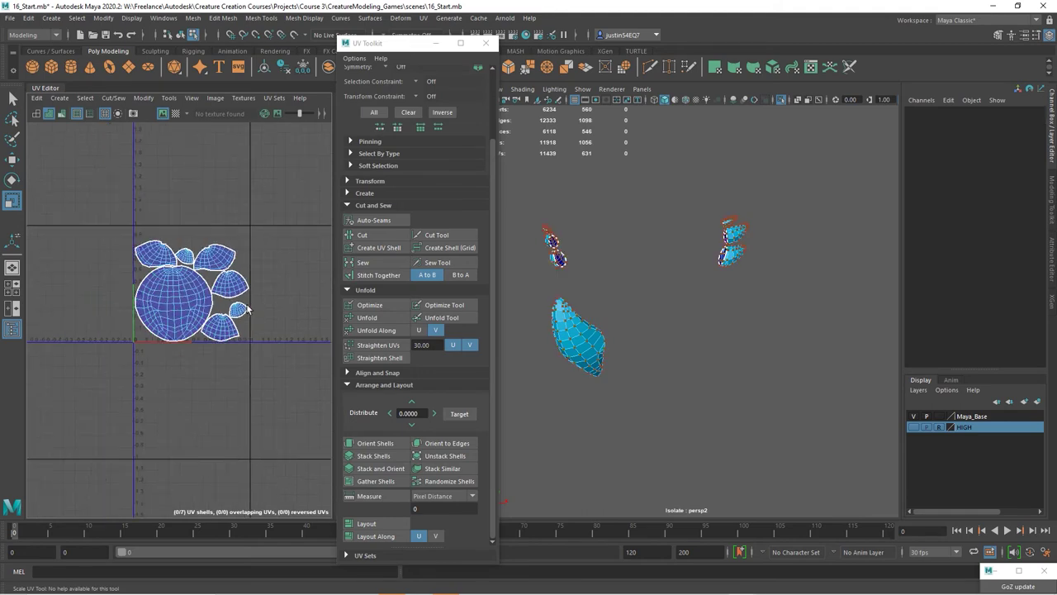
# Rotate the large horn shell above the beak shell's upper-left edge so it stands upright against the tile's left side
pyautogui.keyDown('alt'); pyautogui.moveTo(323, 301); pyautogui.dragTo(377, 308, button='right'); pyautogui.keyUp('alt')
pyautogui.keyDown('alt'); pyautogui.moveTo(279, 288); pyautogui.dragTo(298, 323, button='middle'); pyautogui.keyUp('alt')
pyautogui.keyDown('alt'); pyautogui.moveTo(298, 323); pyautogui.dragTo(408, 330, button='right'); pyautogui.keyUp('alt')
pyautogui.keyDown('alt'); pyautogui.moveTo(322, 327); pyautogui.dragTo(275, 285, button='middle'); pyautogui.keyUp('alt')
pyautogui.keyDown('alt'); pyautogui.moveTo(274, 285); pyautogui.dragTo(154, 272, button='right'); pyautogui.keyUp('alt')
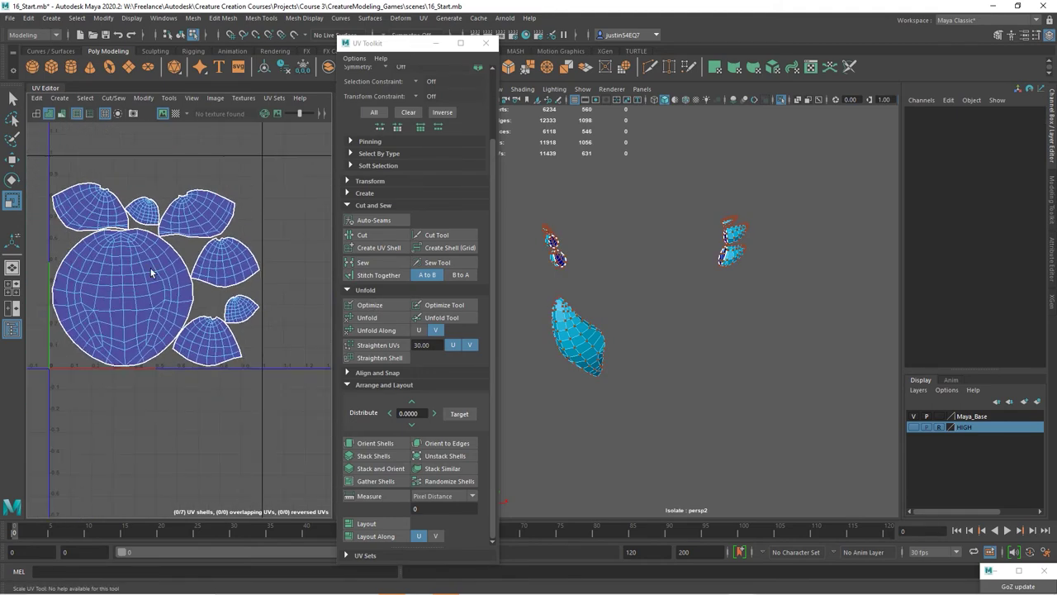
pyautogui.keyDown('alt'); pyautogui.moveTo(154, 272); pyautogui.dragTo(190, 349, button='middle'); pyautogui.keyUp('alt')
pyautogui.click(121, 274)
pyautogui.press('e')
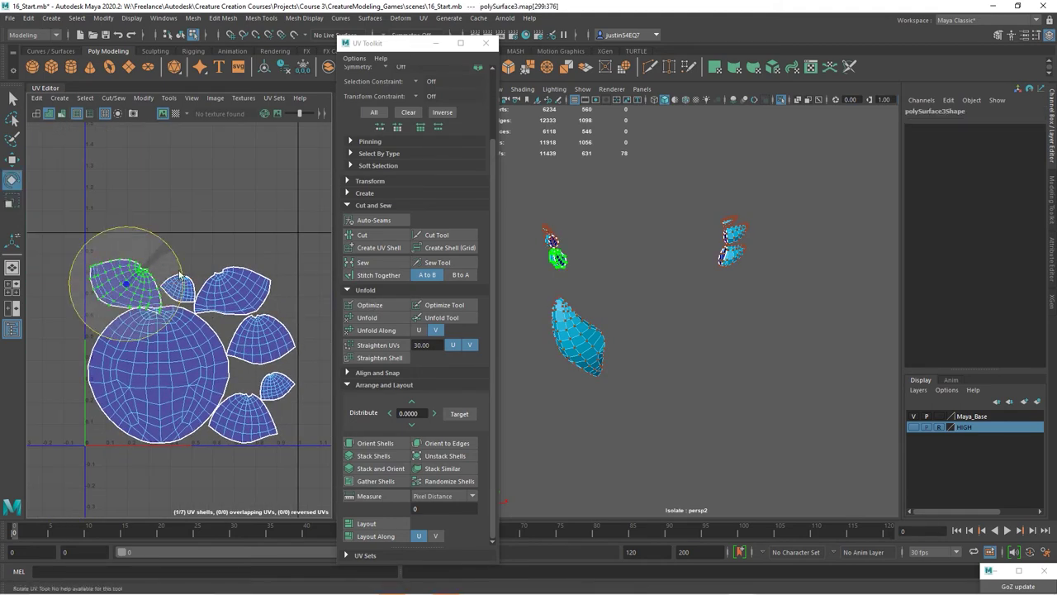
pyautogui.moveTo(183, 311); pyautogui.dragTo(159, 330)
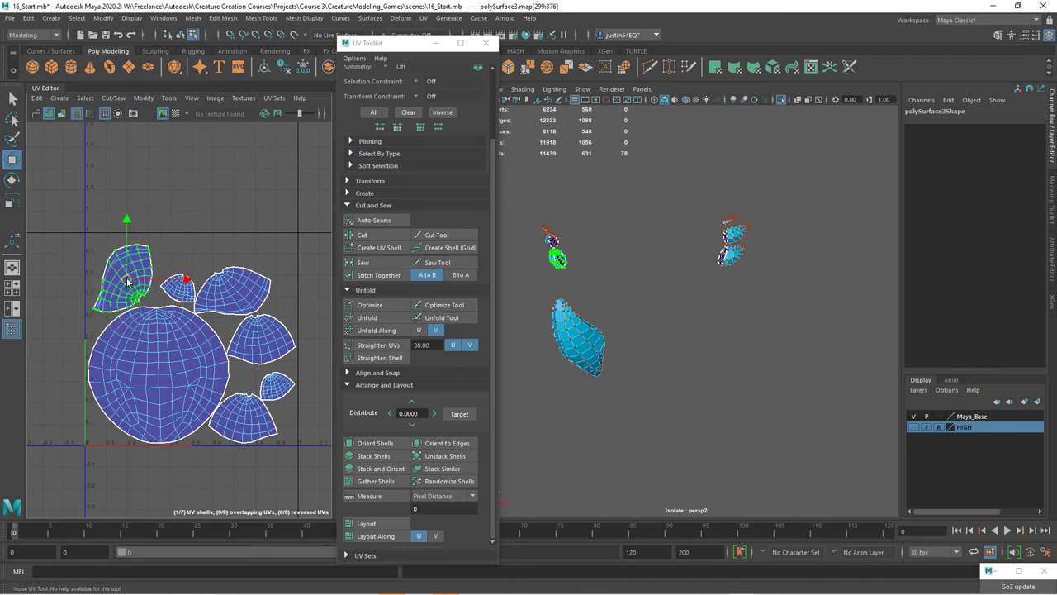
pyautogui.keyDown('alt'); pyautogui.moveTo(228, 307); pyautogui.dragTo(219, 308, button='middle'); pyautogui.keyUp('alt')
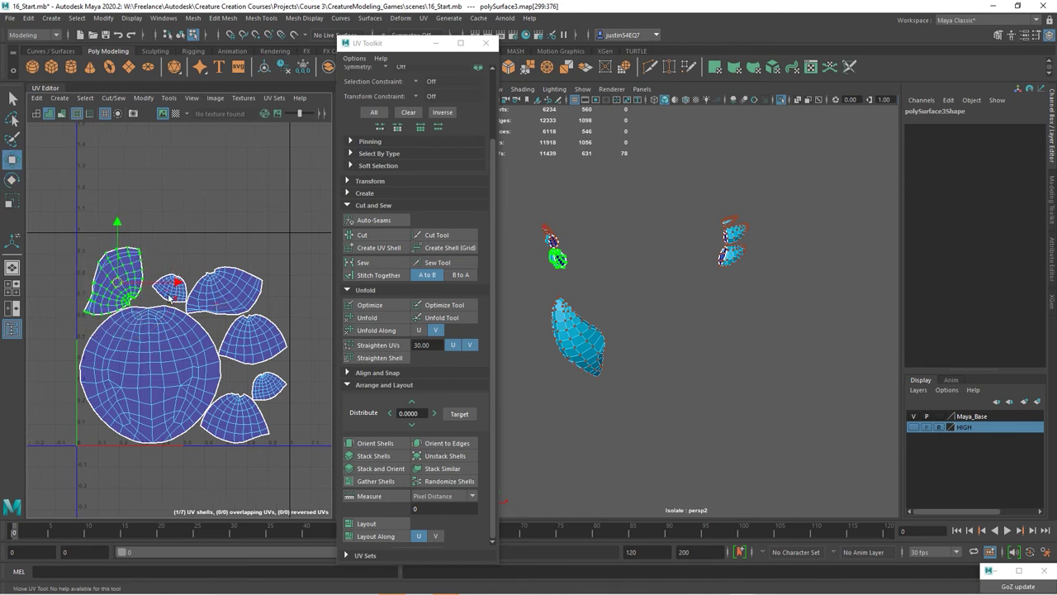
# Rotate the small horn shell above the beak shell and move it close beside the upright horn shell
pyautogui.click(171, 288)
pyautogui.press('e')
pyautogui.press('e')
pyautogui.moveTo(193, 269); pyautogui.dragTo(165, 297)
pyautogui.press('w')
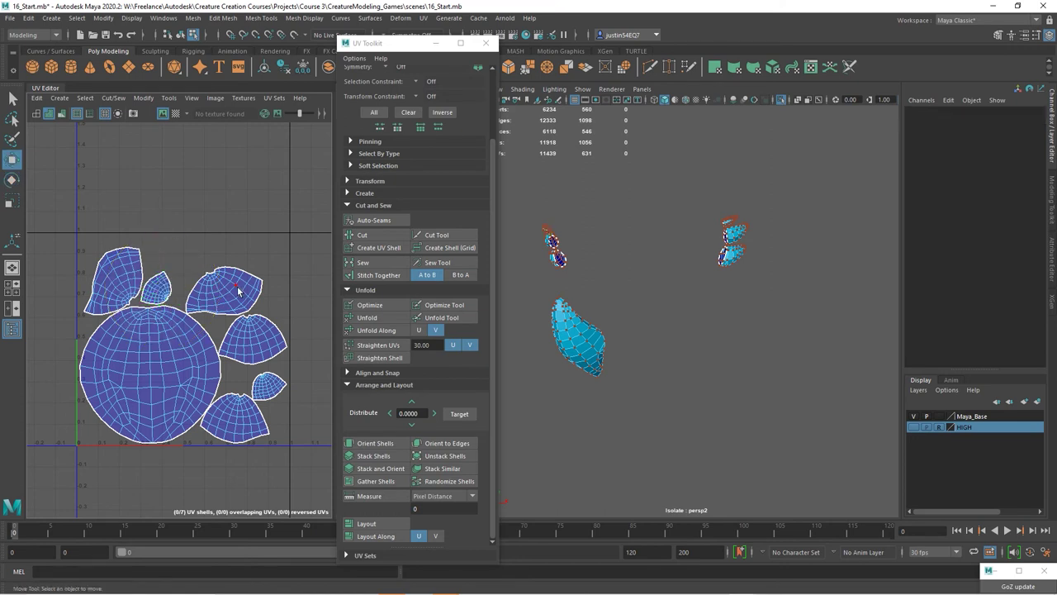
# Rotate the large horn shell at the layout's upper right and move it inward next to the small horn shell
pyautogui.click(227, 291)
pyautogui.press('e')
pyautogui.moveTo(235, 276); pyautogui.dragTo(247, 252)
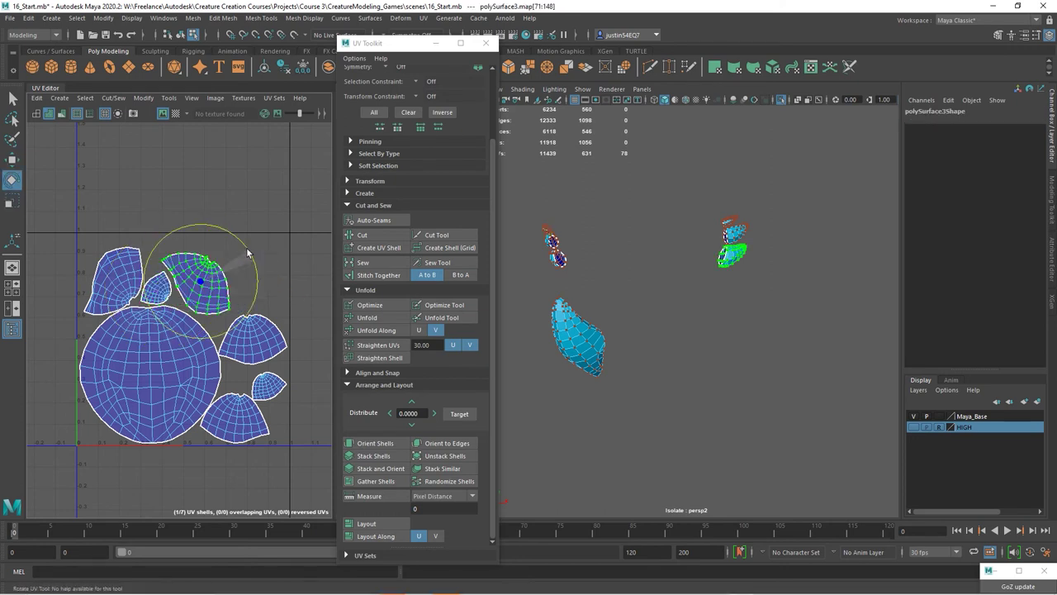
pyautogui.keyDown('alt'); pyautogui.moveTo(254, 299); pyautogui.dragTo(238, 219, button='middle'); pyautogui.keyUp('alt')
pyautogui.scroll(3, 238, 219)
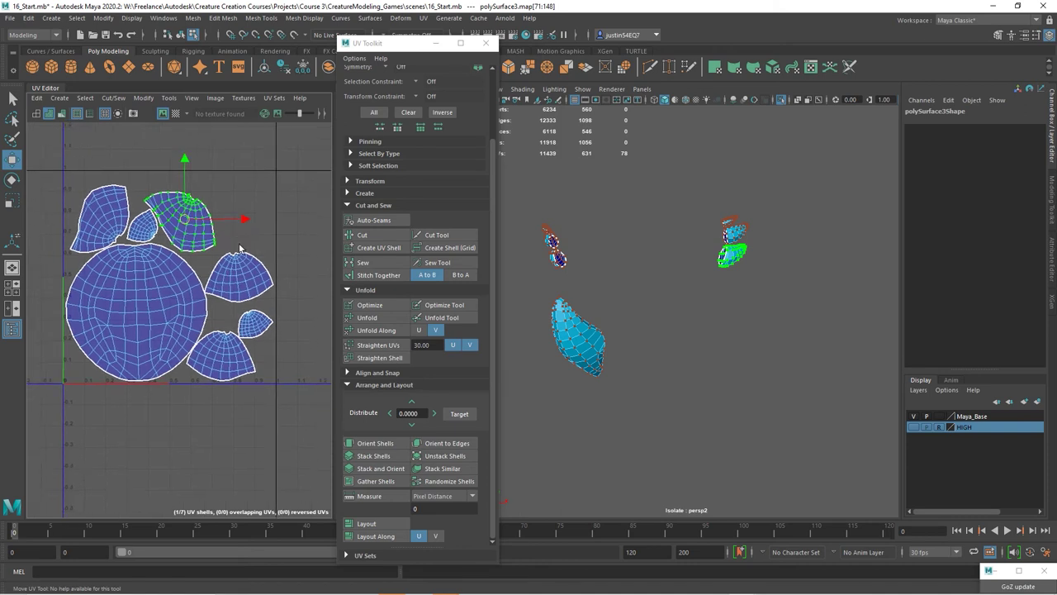
# Rotate the horn shell right of the beak shell and fit it closer to the beak's curved edge
pyautogui.click(239, 268)
pyautogui.press('e')
pyautogui.moveTo(291, 270); pyautogui.dragTo(261, 217)
pyautogui.press('w')
pyautogui.moveTo(236, 274); pyautogui.dragTo(217, 264)
pyautogui.keyDown('alt'); pyautogui.moveTo(269, 305); pyautogui.dragTo(294, 344, button='middle'); pyautogui.keyUp('alt')
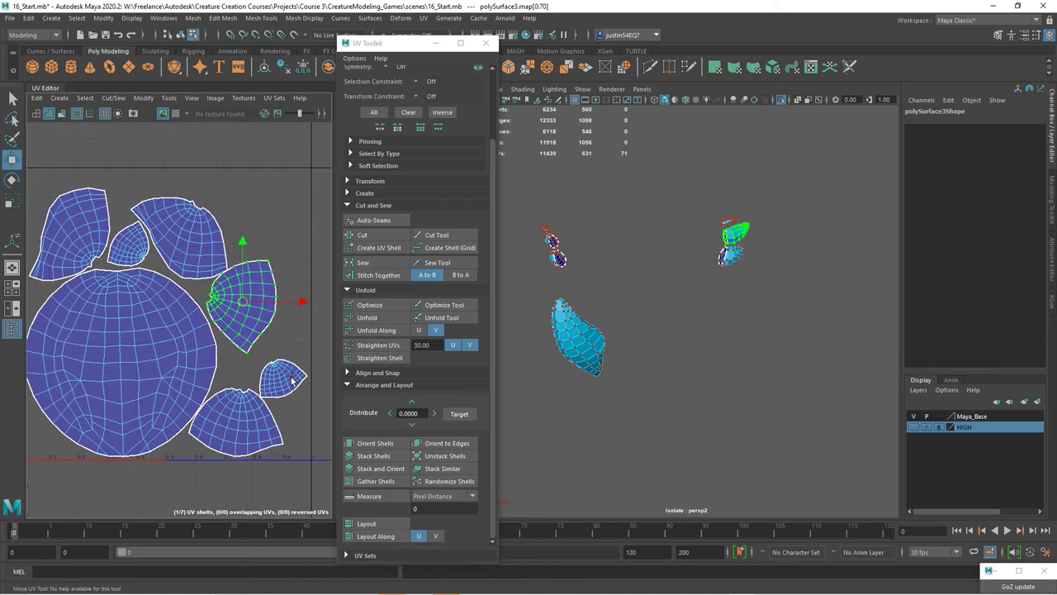
# Move the small lower-right horn shell up into the gap at the layout's upper-right corner and rotate it to fit
pyautogui.click(286, 382)
pyautogui.moveTo(279, 381); pyautogui.dragTo(258, 246)
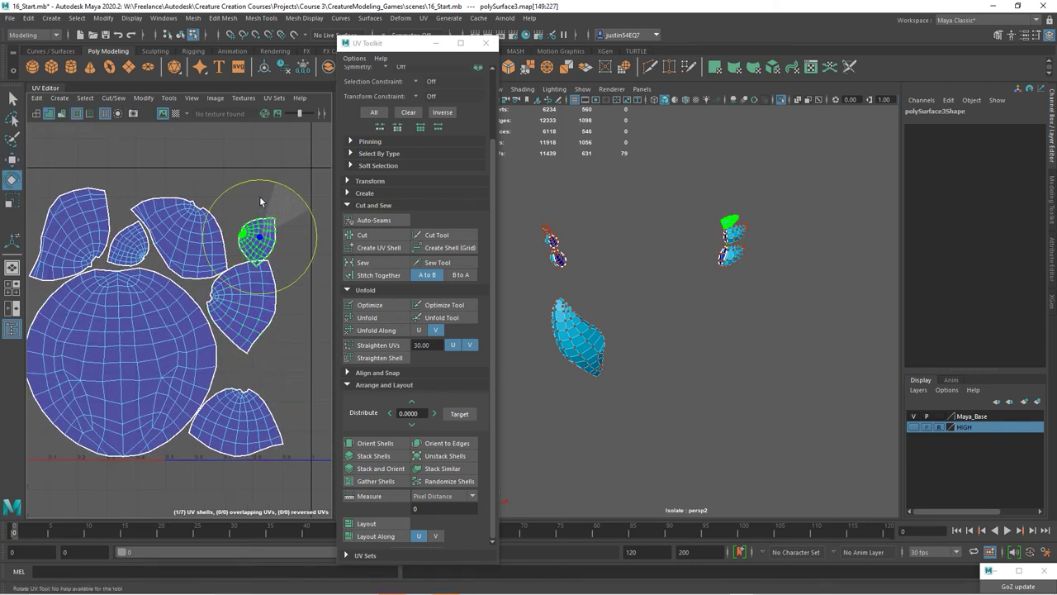
pyautogui.moveTo(260, 197); pyautogui.dragTo(246, 236)
pyautogui.press('w')
pyautogui.keyDown('alt'); pyautogui.moveTo(283, 298); pyautogui.dragTo(284, 204, button='middle'); pyautogui.keyUp('alt')
# Rotate the remaining lower-right horn shell and place it beside the beak shell's lower edge, inside the tile
pyautogui.doubleClick(239, 331)
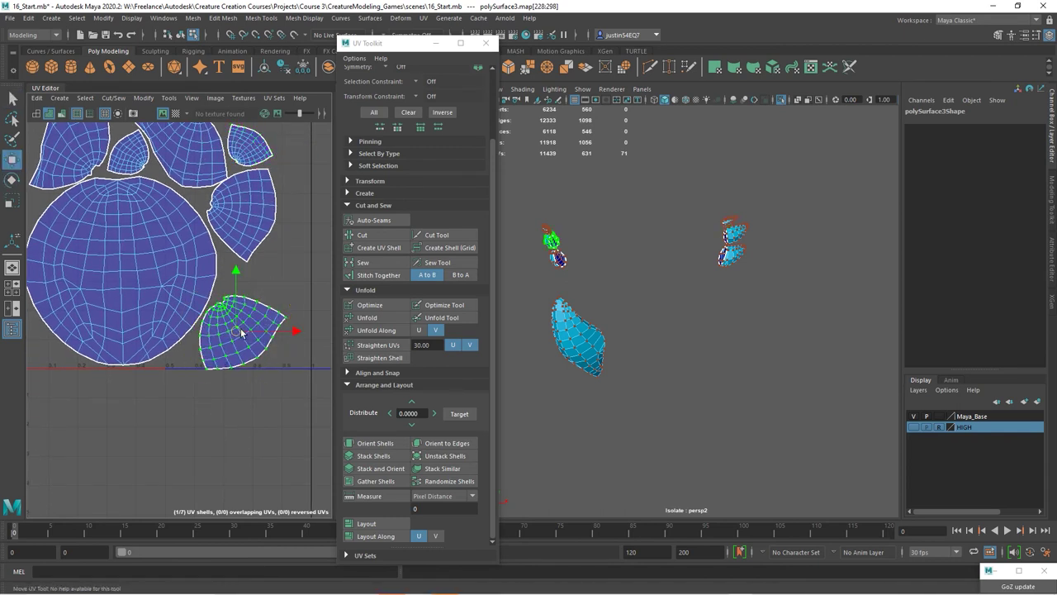
pyautogui.moveTo(297, 332); pyautogui.dragTo(237, 245)
pyautogui.press('e')
pyautogui.moveTo(298, 291); pyautogui.dragTo(256, 355)
pyautogui.press('q')
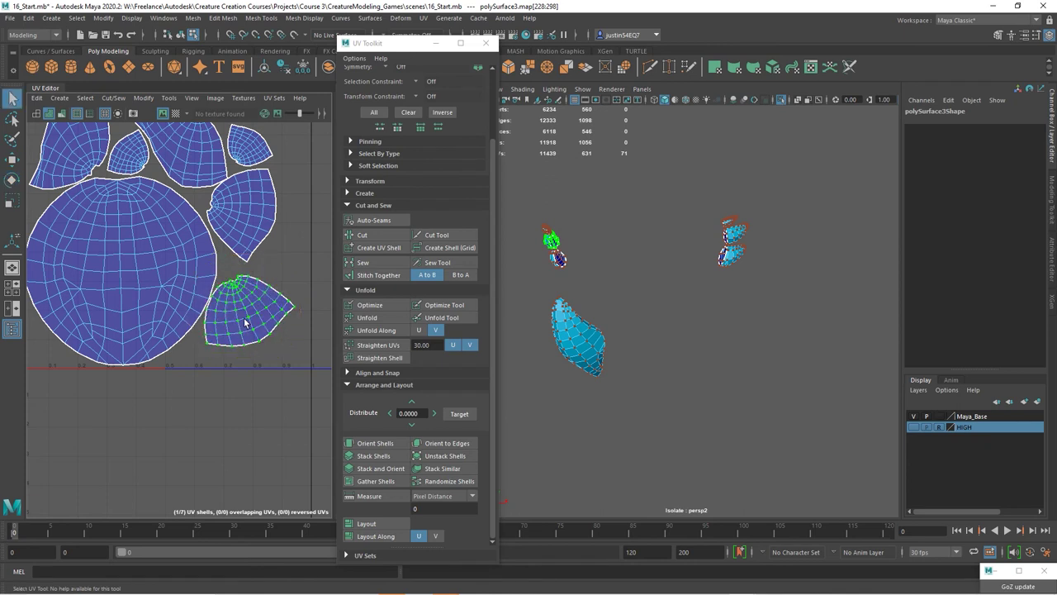
pyautogui.press('w')
pyautogui.moveTo(248, 311); pyautogui.dragTo(243, 324)
# Select all seven shells, scale them up slightly to fill the 0–1 tile, and return to object selection
pyautogui.keyDown('alt'); pyautogui.moveTo(286, 317); pyautogui.dragTo(198, 272, button='right'); pyautogui.keyUp('alt')
pyautogui.moveTo(95, 146); pyautogui.dragTo(324, 400)
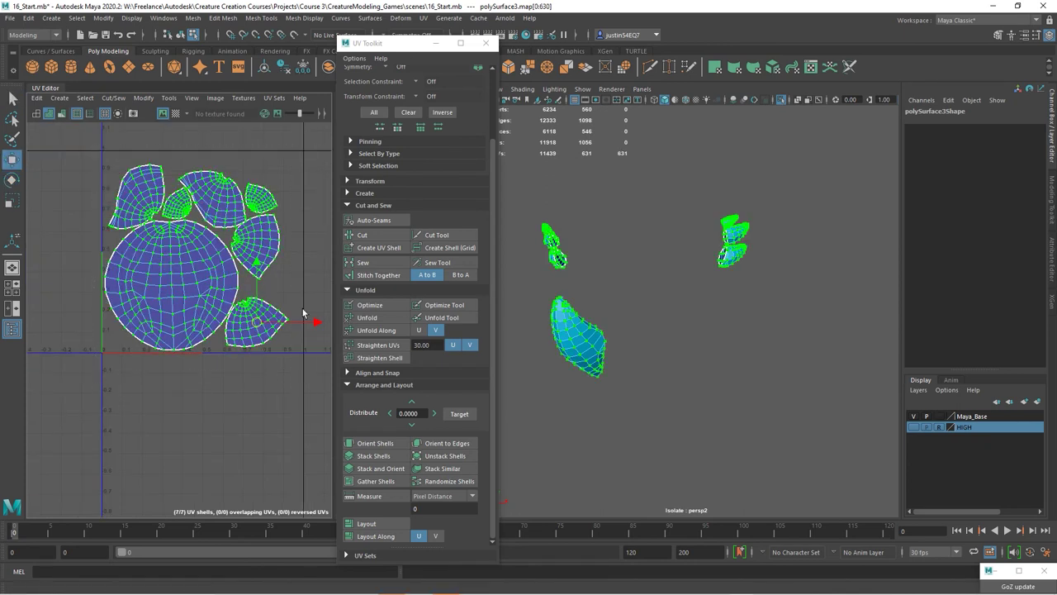
pyautogui.press('e')
pyautogui.press('r')
pyautogui.moveTo(195, 258); pyautogui.dragTo(200, 252)
pyautogui.press('w')
pyautogui.press('F8')
pyautogui.keyDown('alt'); pyautogui.moveTo(301, 251); pyautogui.dragTo(147, 260, button='right'); pyautogui.keyUp('alt')
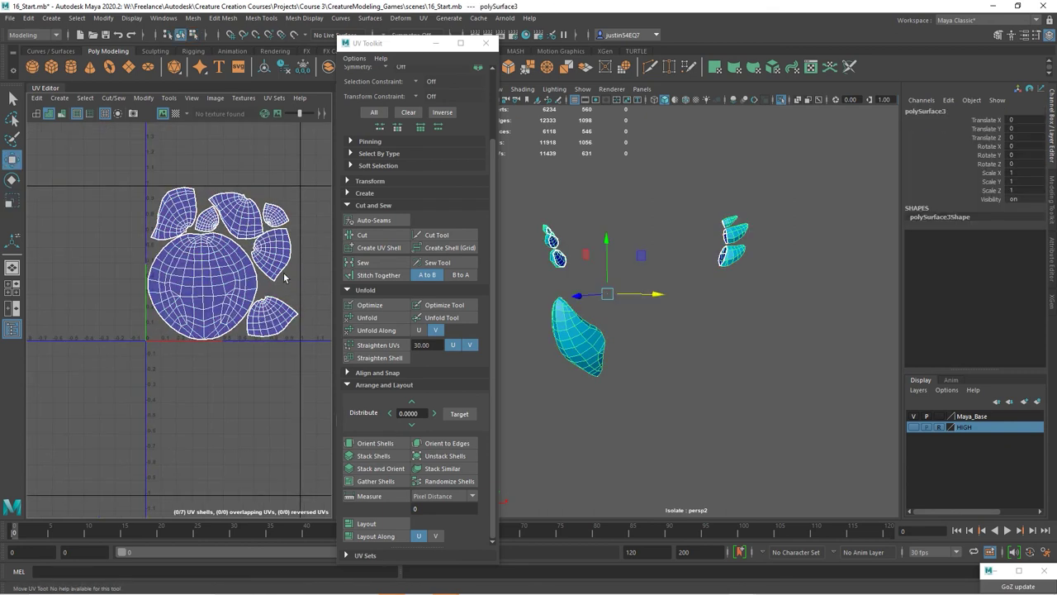
# Turn off the isolated view to show the whole creature and close the UV Toolkit
pyautogui.click(582, 89)
pyautogui.moveTo(615, 105)
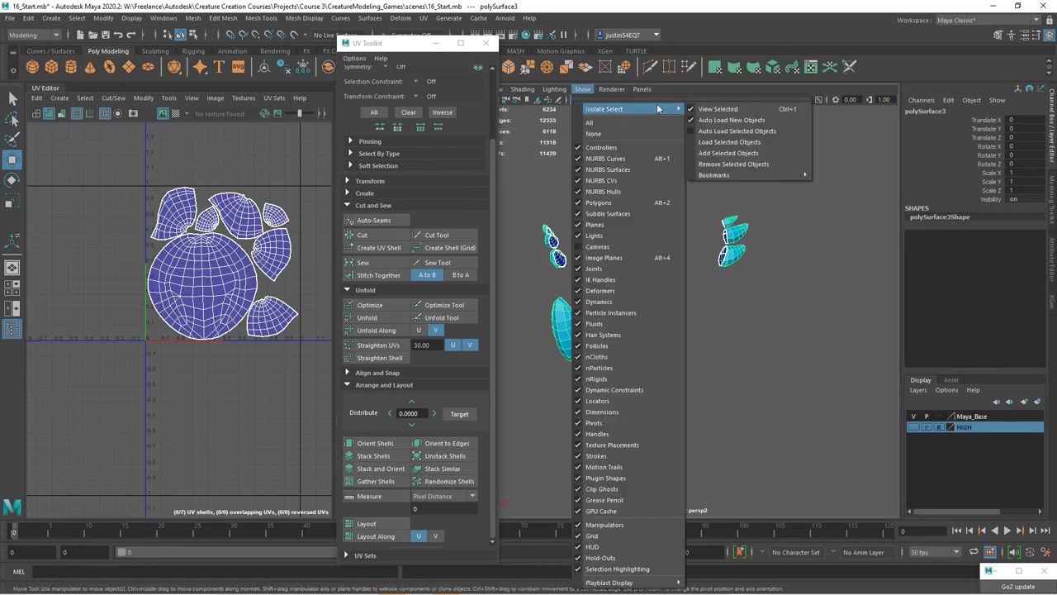
pyautogui.click(717, 105)
pyautogui.keyDown('alt'); pyautogui.moveTo(717, 240); pyautogui.dragTo(640, 239, button='right'); pyautogui.keyUp('alt')
pyautogui.click(485, 43)
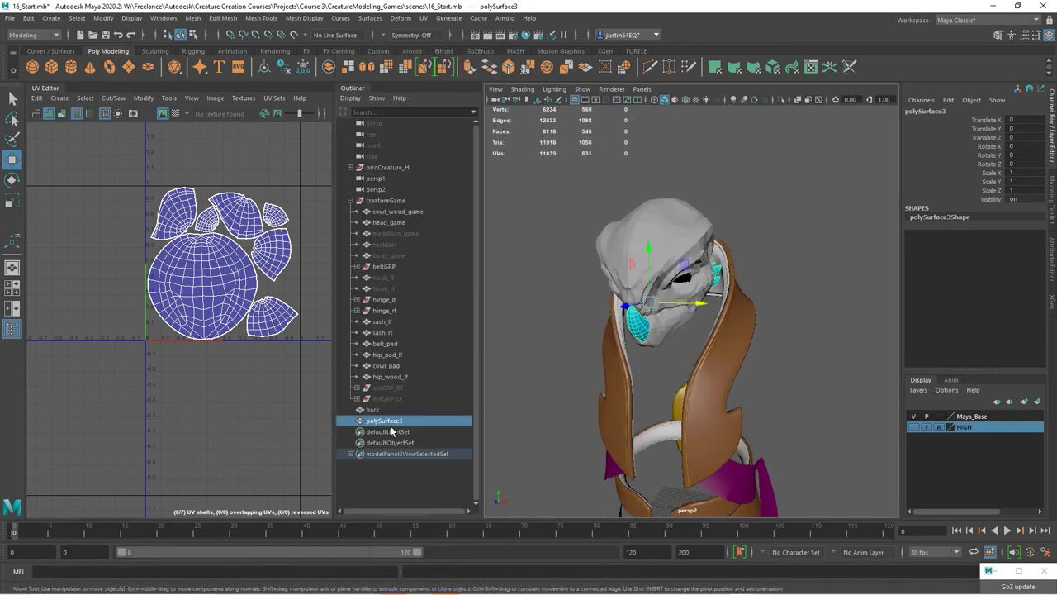
# Rename the combined beak-and-horns mesh to "horns"
pyautogui.doubleClick(396, 423)
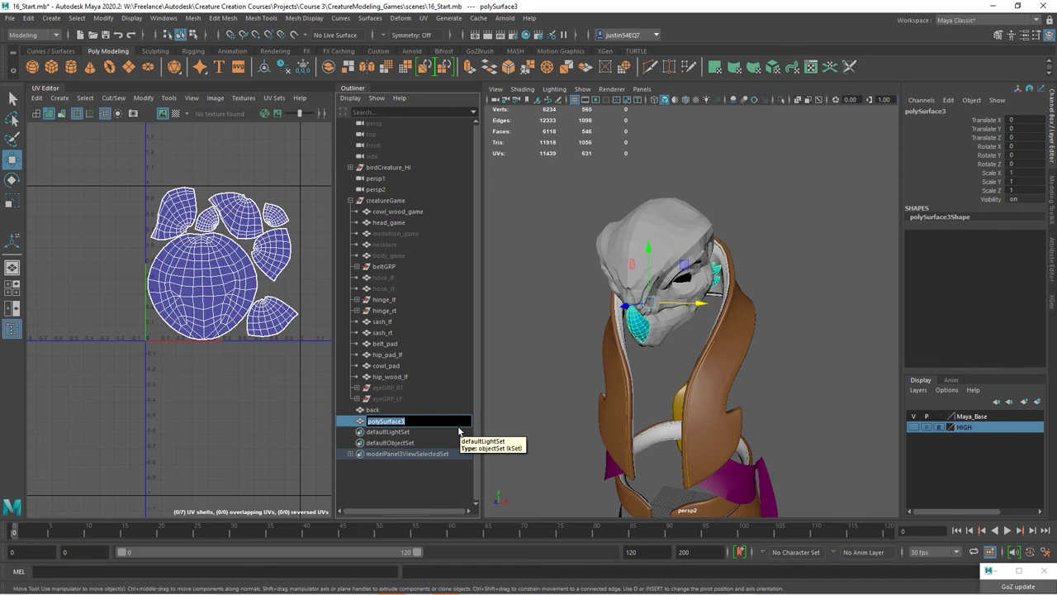
pyautogui.write('horns')
pyautogui.press('Return')
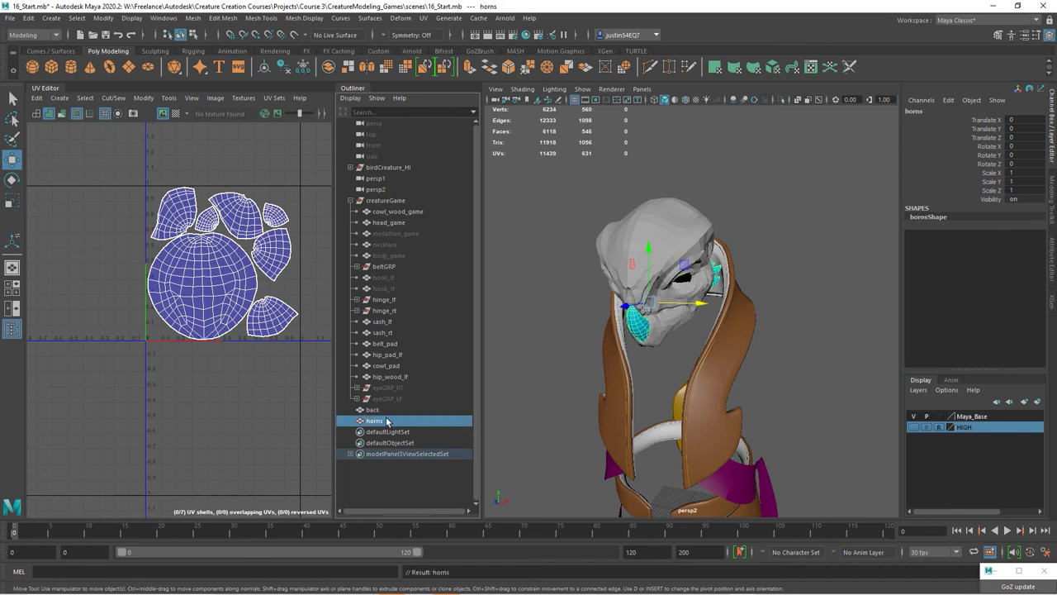
# Parent the horns mesh under the creatureGame group and hide it together with both sashes
pyautogui.moveTo(386, 421); pyautogui.dragTo(395, 205)
pyautogui.click(395, 205)
pyautogui.click(384, 409)
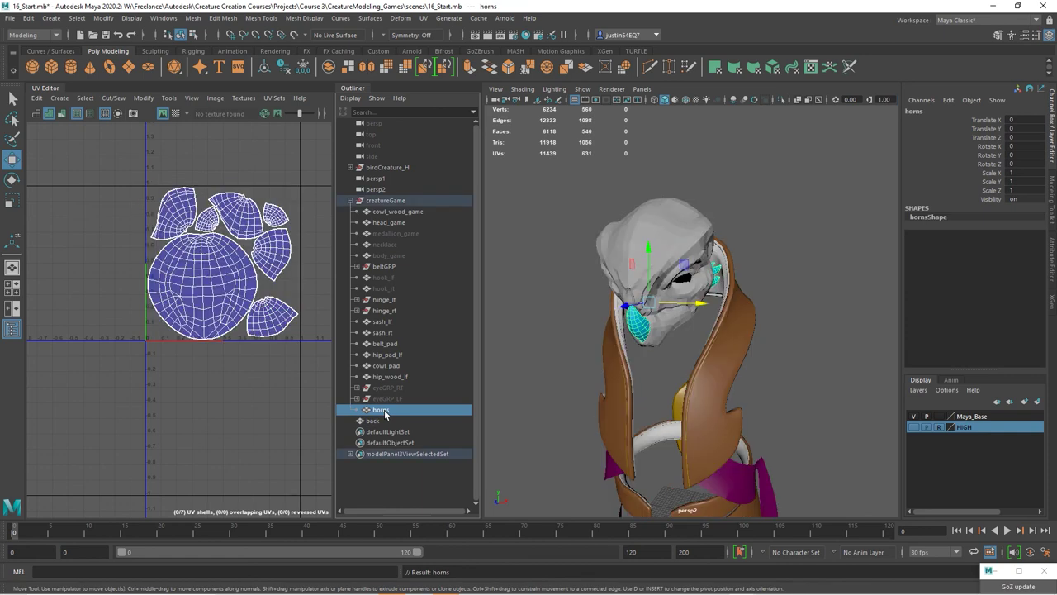
pyautogui.hotkey('ctrl', 'h')
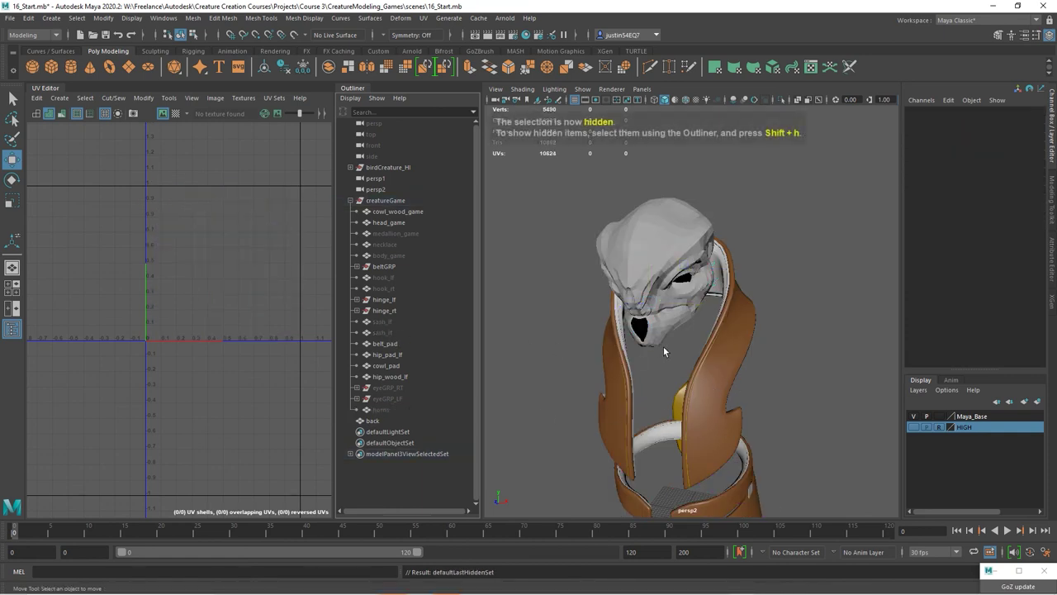
pyautogui.keyDown('alt'); pyautogui.moveTo(663, 346); pyautogui.dragTo(625, 318); pyautogui.keyUp('alt')
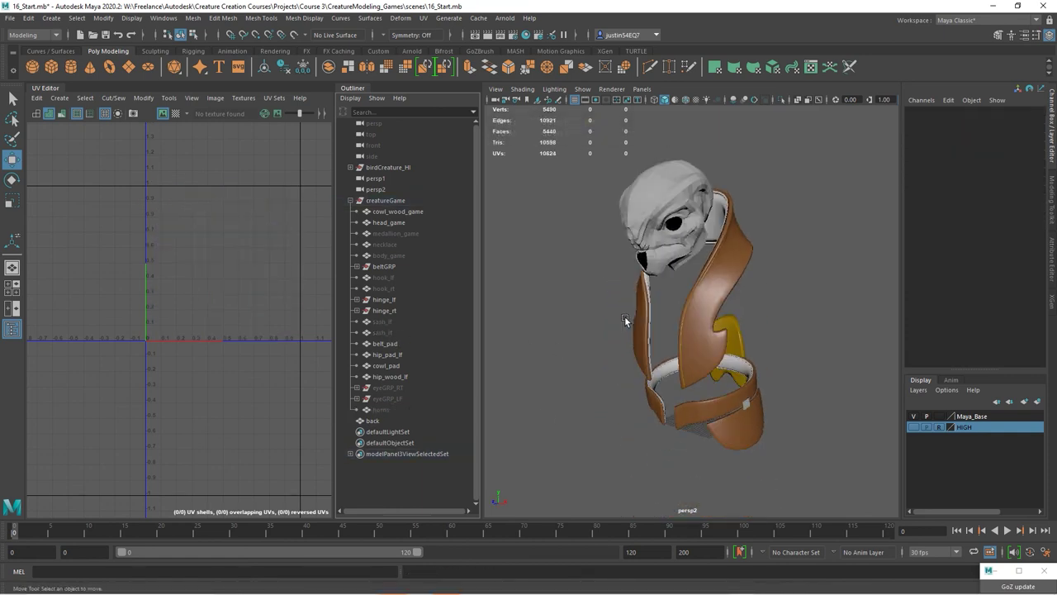